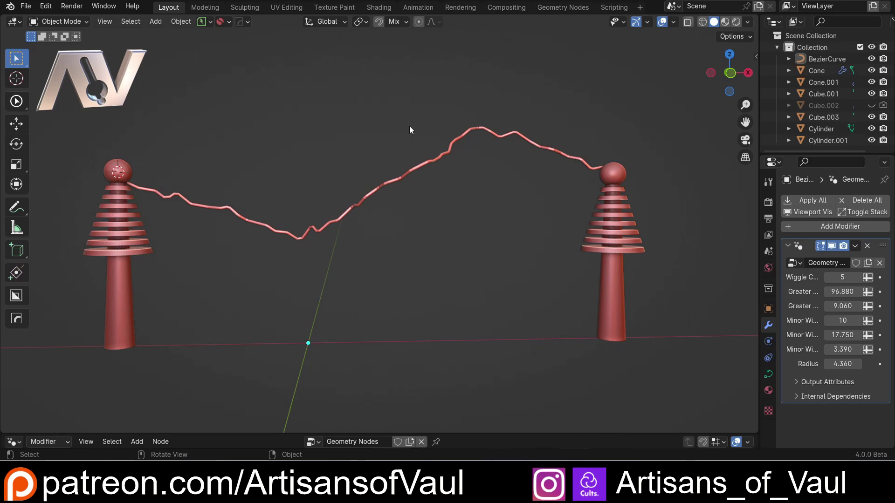
- Redraw the existing curve freehand between the two towers' spheres in Edit Mode, then try a second branch and undo it
left_click(366, 194)
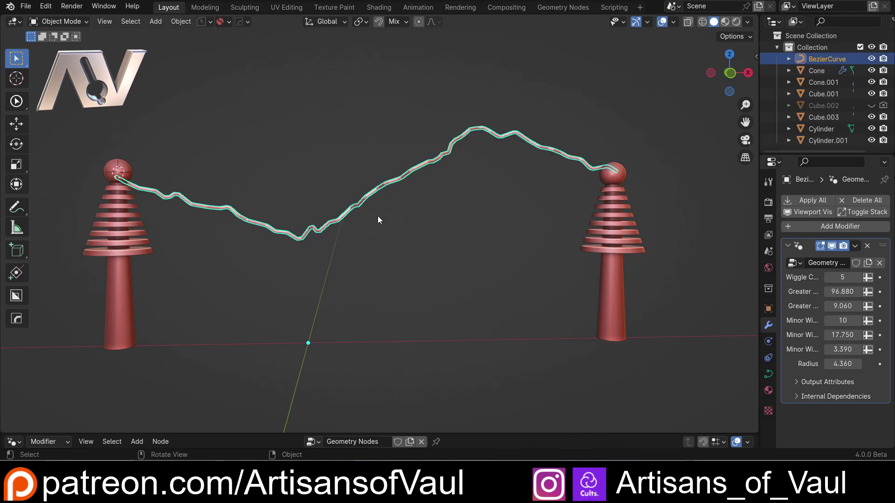
key("ctrl+Tab")
left_click(282, 215)
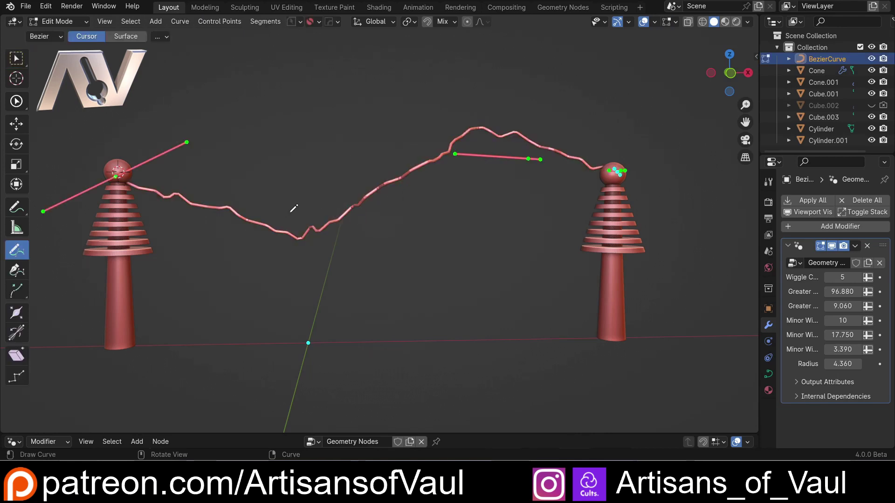
left_click_drag(117, 173, 602, 176)
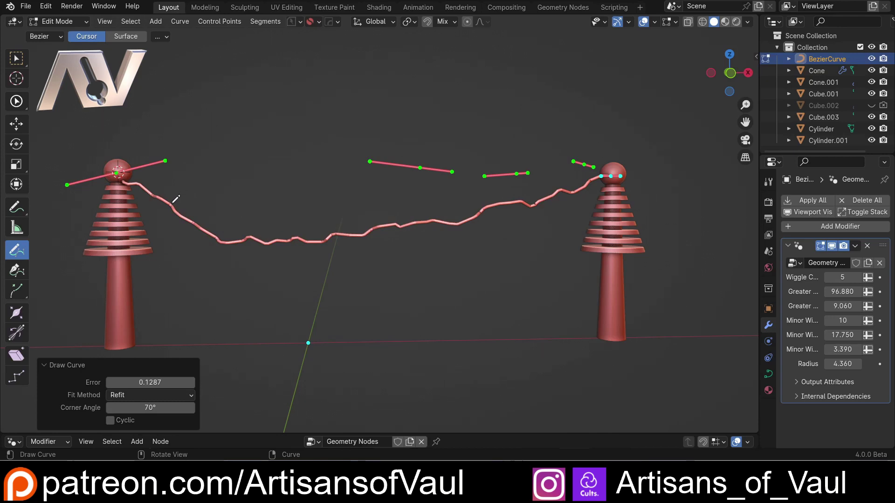
mouse_move(174, 202)
left_mouse_down()
mouse_move(320, 163)
mouse_move(614, 171)
left_mouse_up()
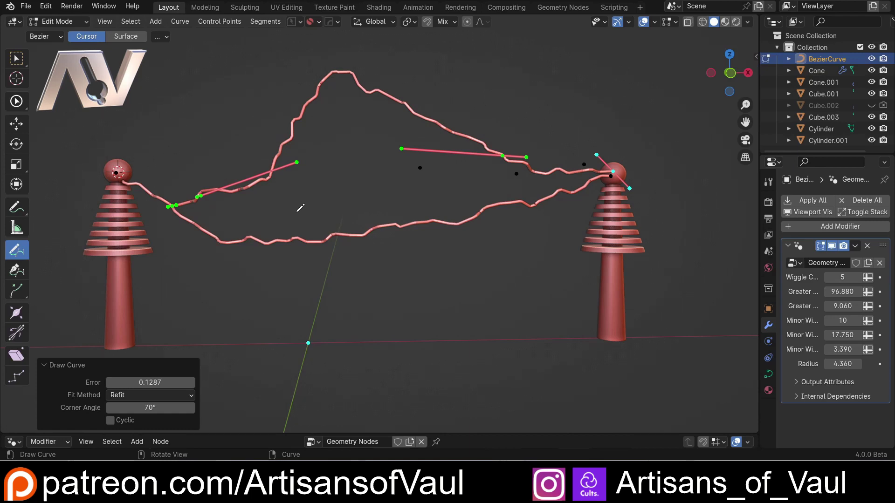
key("ctrl+z")
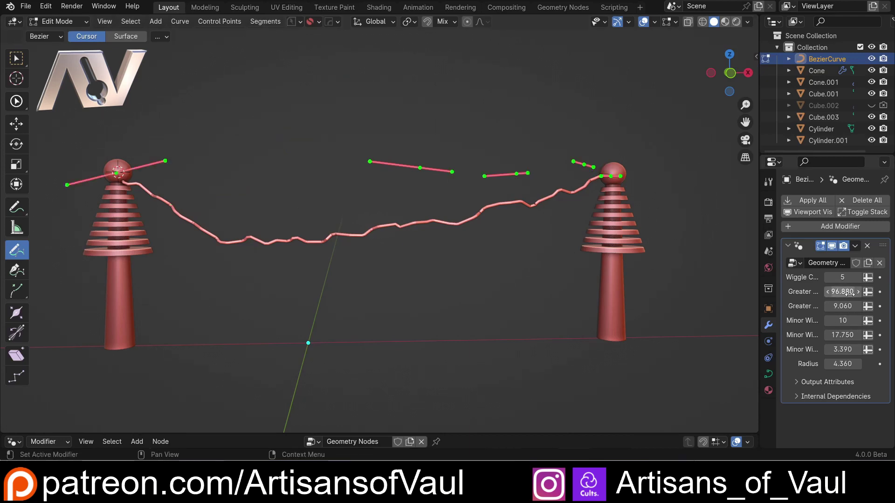
- Set the modifier's Greater values to 97.270 and 12.370, the Minor Wiggle values to 18.670 and 4.590, and Radius to 4.690
left_click_drag(838, 292, 447, 234)
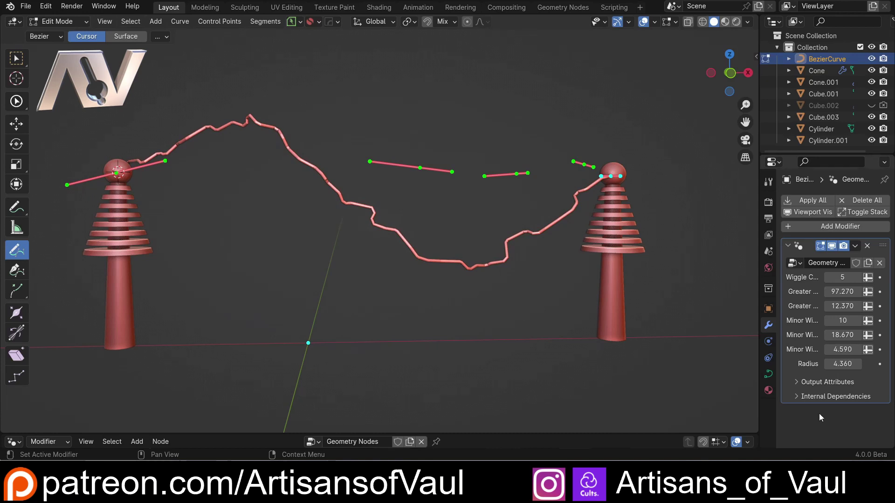
left_click_drag(836, 364, 868, 363)
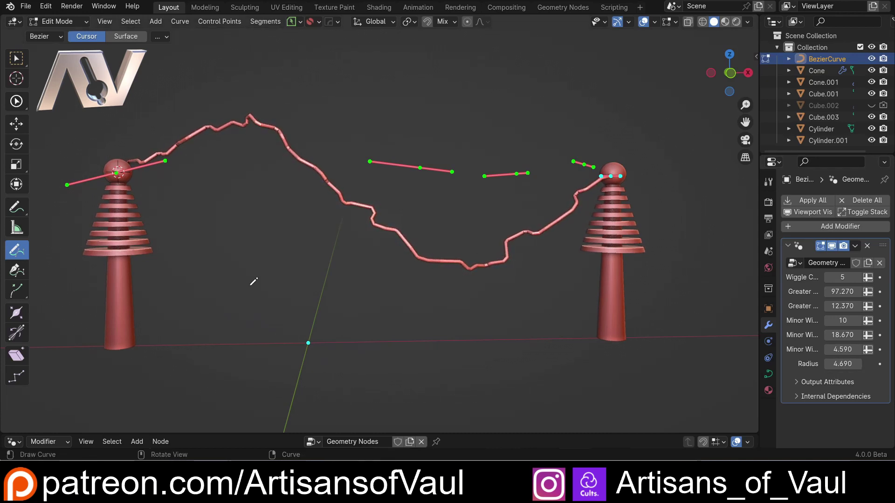
- Return to Object Mode and hide the finished lightning curve
key("Tab")
key("h")
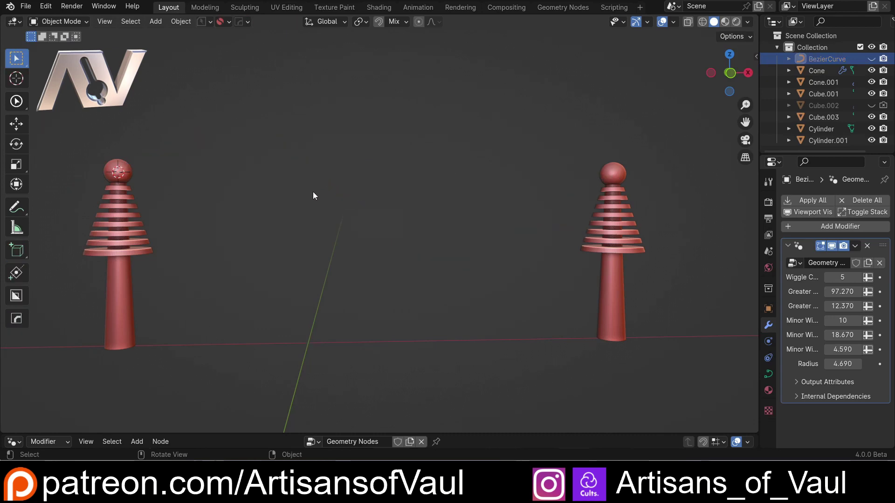
scroll(306, 197, "down", 2)
scroll(312, 195, "up", 2)
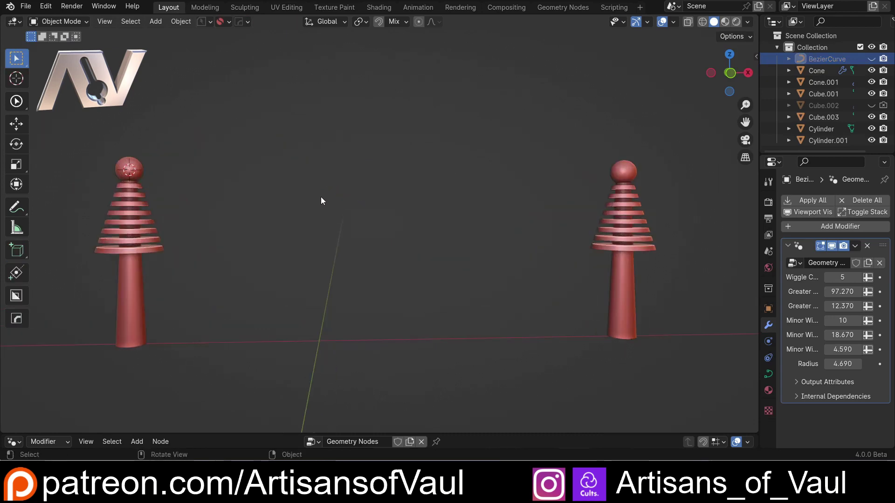
- Add a Bezier curve at the 3D cursor and move it into the gap between the two towers
key("shift+a")
mouse_move(314, 210)
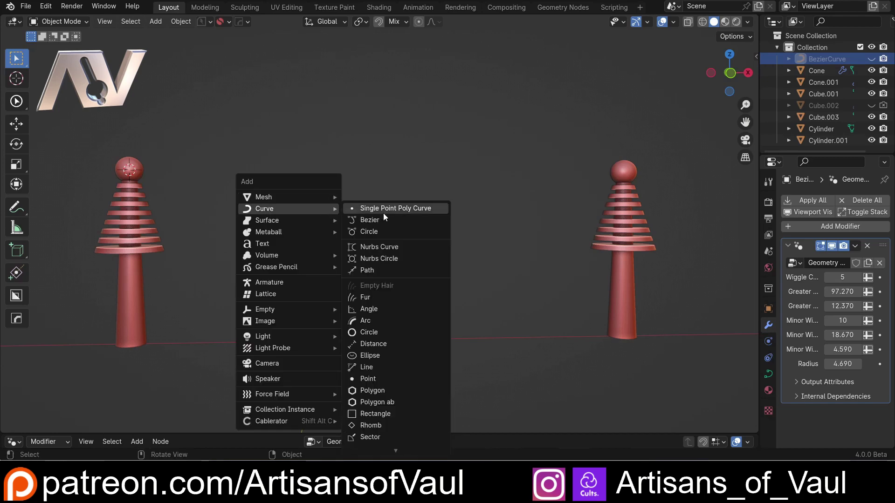
left_click(383, 217)
scroll(342, 272, "down", 2)
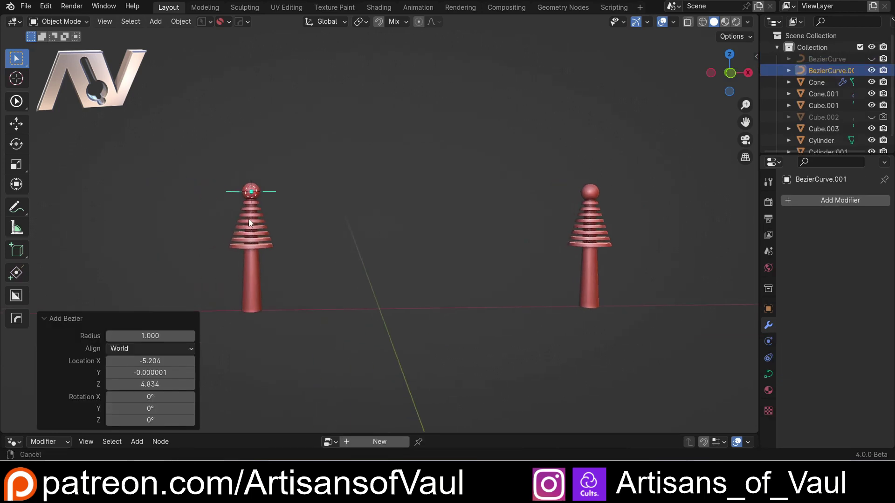
scroll(261, 210, "up", 3)
key("g")
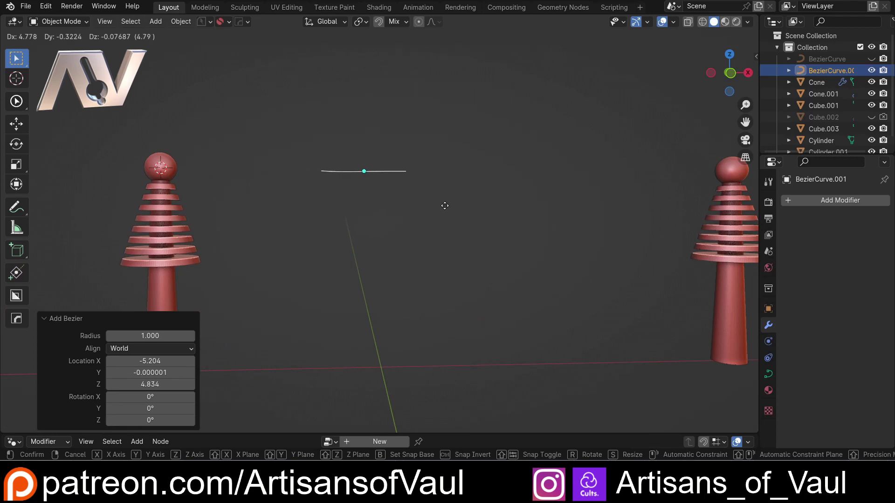
left_click(396, 205)
- In Edit Mode, move the new curve's left control point onto the left tower's sphere
key("Tab")
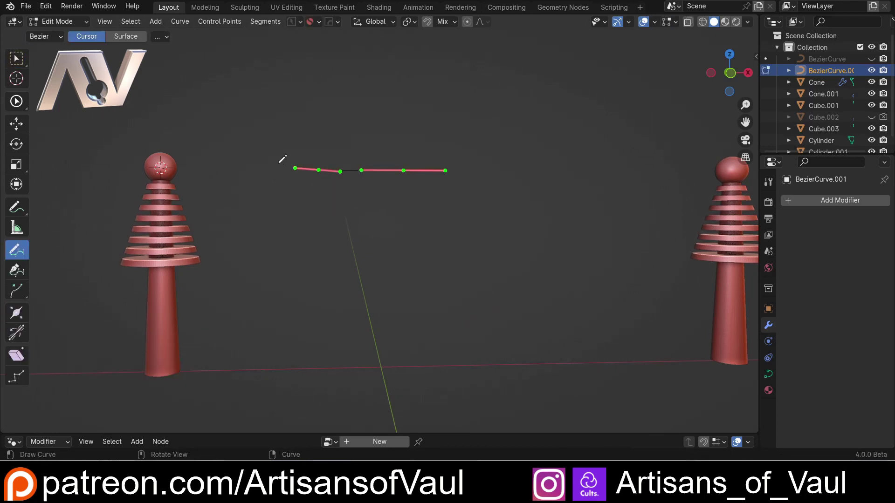
left_click_drag(246, 122, 334, 215)
key("g")
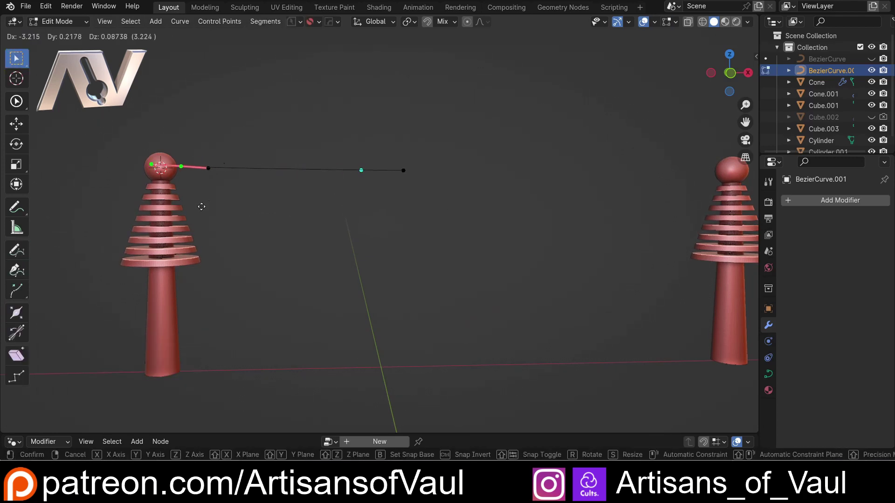
left_click(189, 207)
- Move the curve's other control point about 7.7 units along X to the right tower's sphere and return to Object Mode
left_click_drag(379, 156, 443, 203)
key("g")
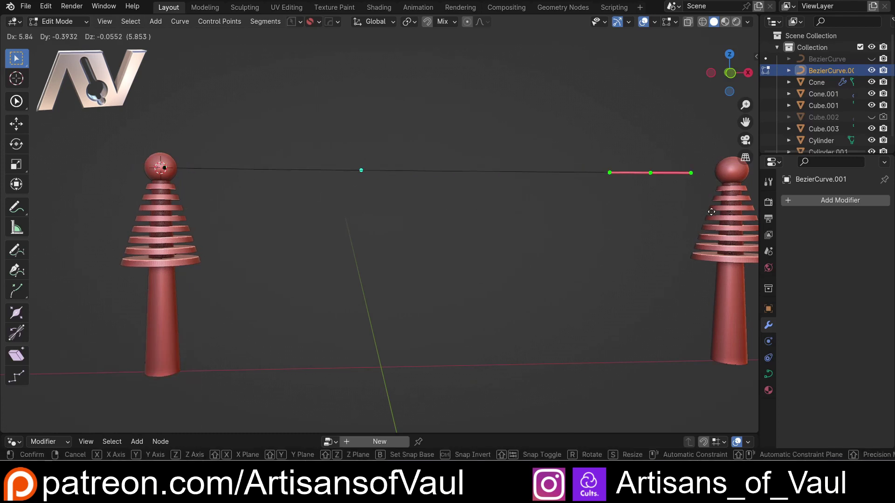
left_click(1, 213)
scroll(393, 247, "down", 3)
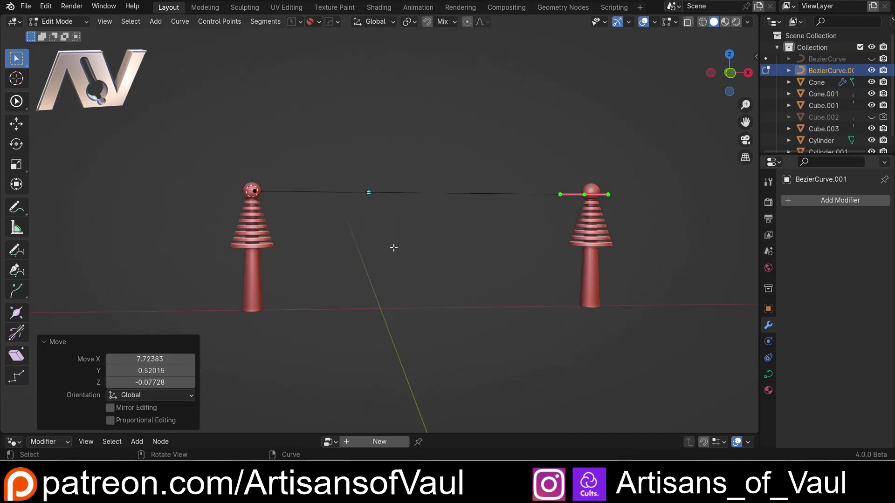
middle_click_drag(393, 247, 348, 251)
key("Tab")
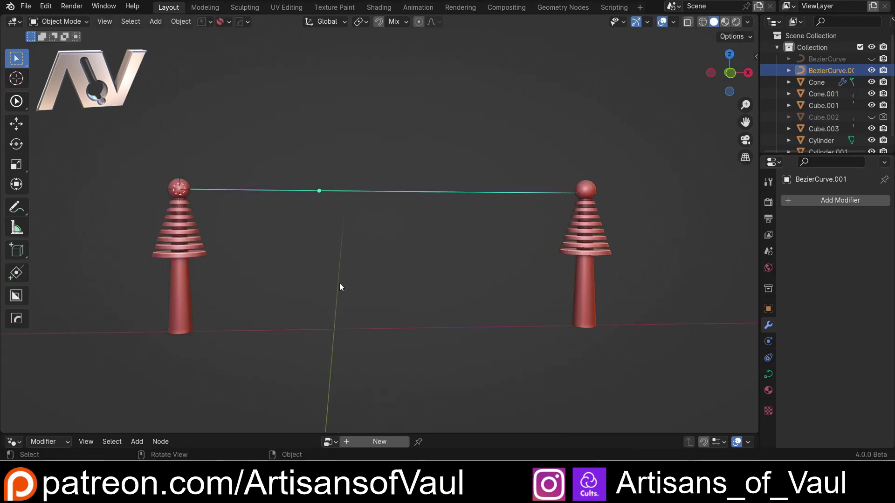
- From the top view, move the right control point about 0.69 in X and 0.87 in Y to centre it on the right tower
middle_click_drag(339, 285, 379, 289)
key("Tab")
left_click_drag(401, 199, 440, 255)
middle_click_drag(531, 168, 518, 207)
left_click(730, 70)
key("g")
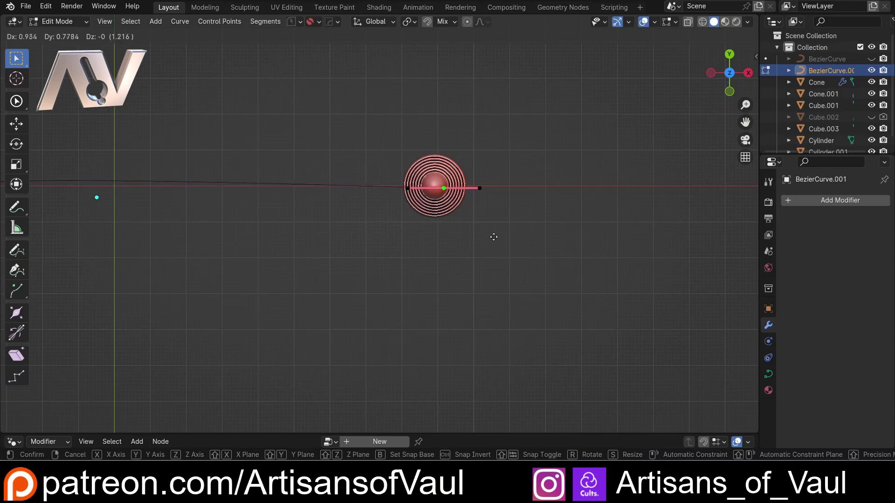
left_click(485, 232)
- Enlarge the node editor and create a new geometry node tree for the Bezier curve
middle_click_drag(207, 243, 425, 298)
left_click_drag(428, 434, 428, 243)
middle_click_drag(410, 219, 265, 198)
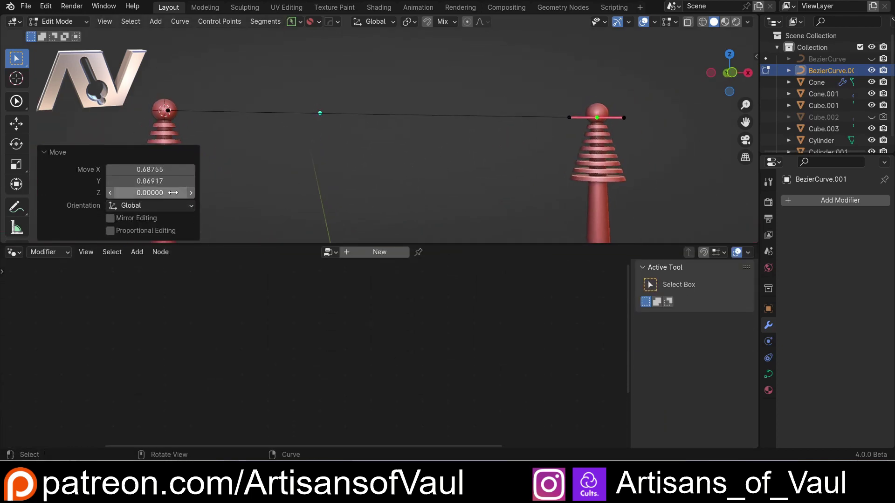
left_click(348, 251)
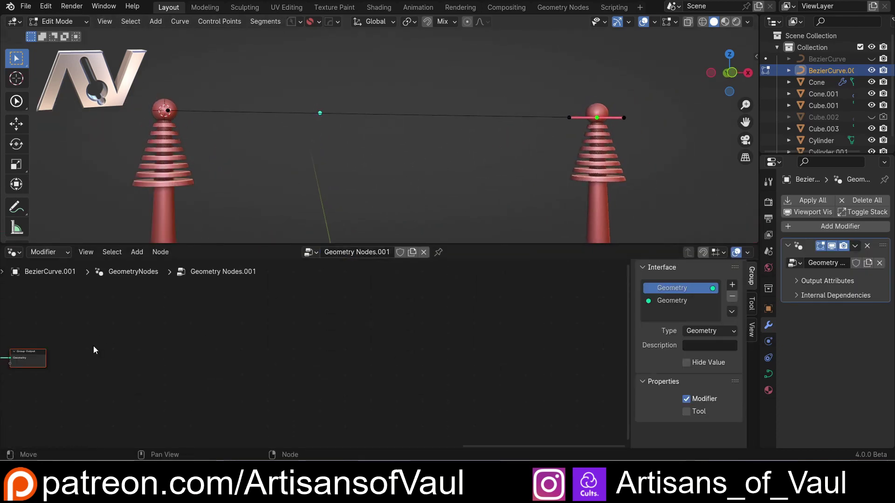
key("Home")
- Arrange the Group Input and Group Output nodes with open space between them
left_click_drag(158, 337, 113, 315)
left_click(259, 301)
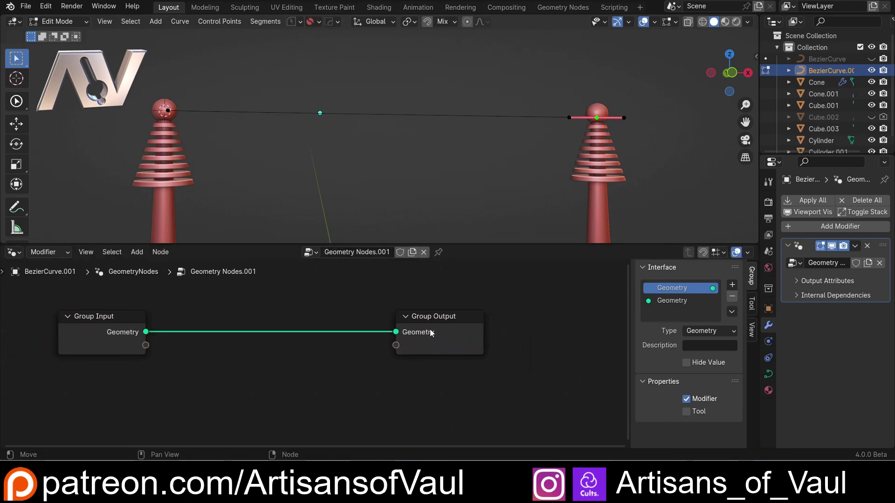
left_click_drag(430, 333, 538, 327)
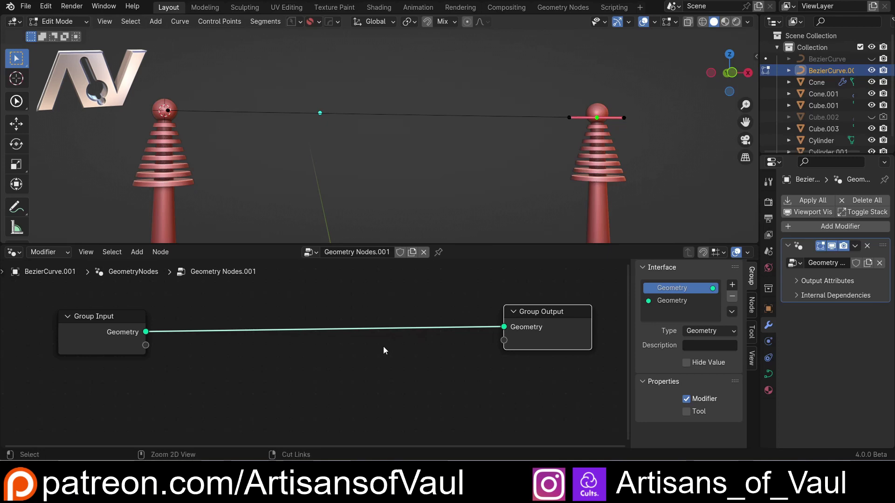
scroll(383, 346, "down", 3, "ctrl")
scroll(325, 351, "down", 4)
middle_click_drag(326, 350, 368, 310)
- Annotate two division points on the straight curve and sketch a large zigzag from the left tower to the right one
left_click_drag(254, 244, 254, 378)
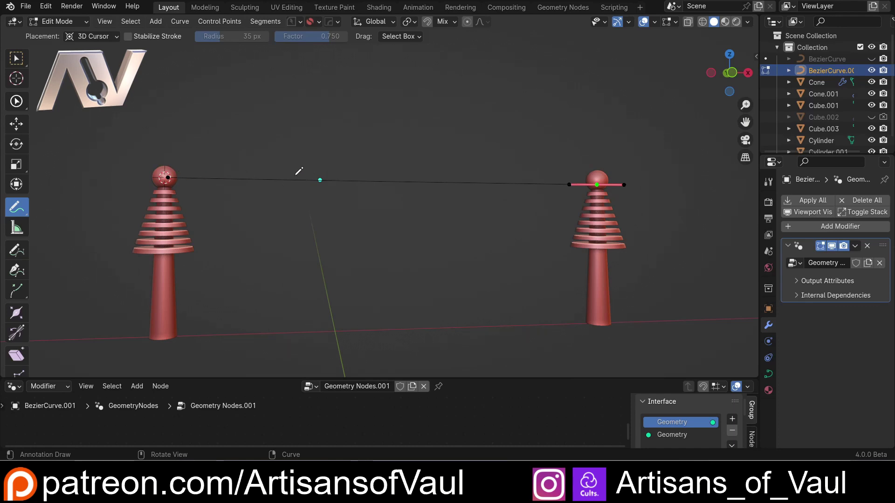
left_click_drag(294, 174, 291, 179)
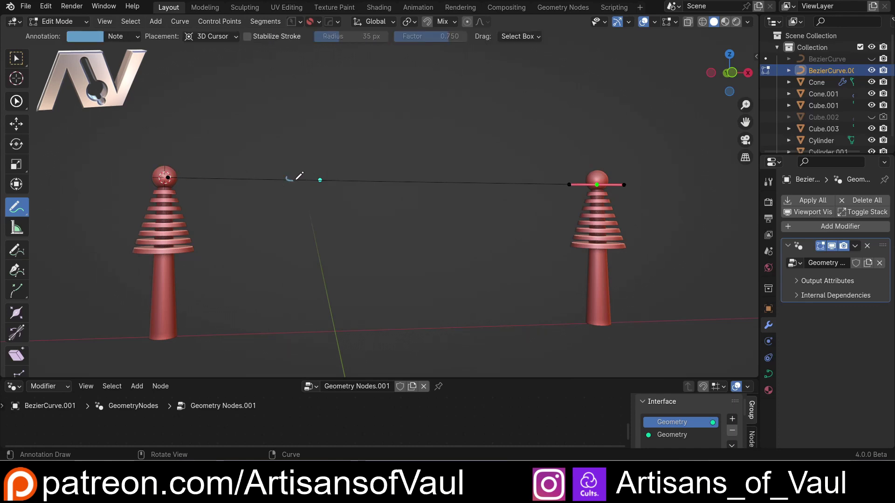
left_click_drag(475, 178, 477, 183)
mouse_move(169, 176)
left_mouse_down()
mouse_move(260, 130)
mouse_move(401, 186)
mouse_move(515, 208)
mouse_move(598, 186)
left_mouse_up()
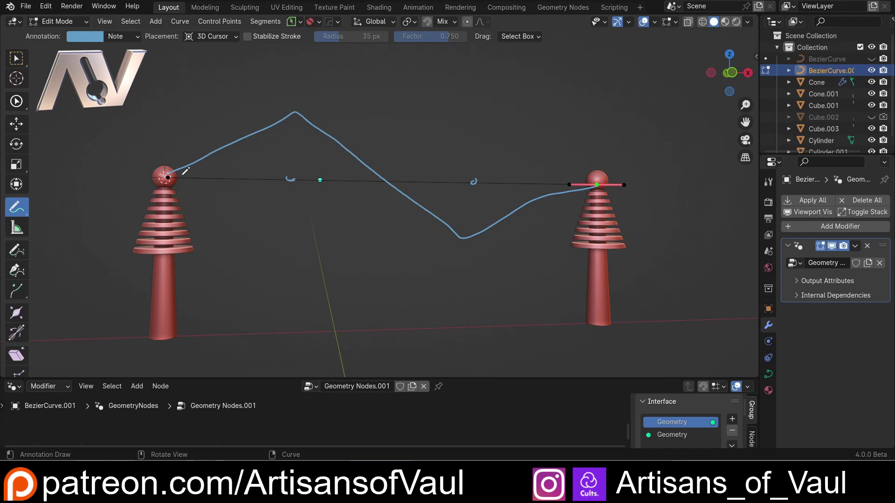
- Mark subdivision ticks along the annotated zigzag and sketch a finer wiggly line through them to the right tower
left_click_drag(185, 162, 189, 171)
left_click_drag(199, 155, 201, 157)
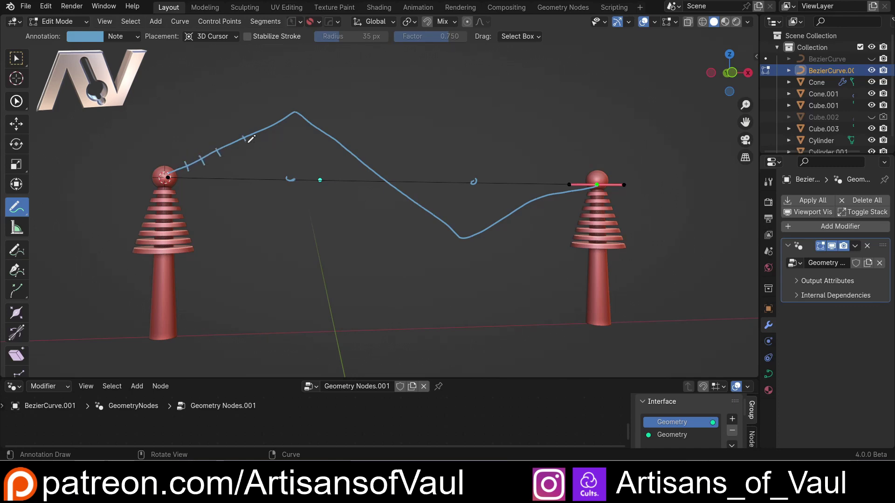
left_click_drag(281, 117, 284, 127)
left_click_drag(318, 122, 335, 154)
left_click_drag(358, 148, 368, 182)
left_click_drag(390, 177, 387, 197)
mouse_move(413, 192)
left_mouse_down()
mouse_move(410, 217)
mouse_move(487, 241)
left_mouse_up()
mouse_move(492, 215)
left_mouse_down()
mouse_move(507, 227)
mouse_move(533, 216)
left_mouse_up()
left_click_drag(545, 194, 556, 210)
left_click_drag(571, 188, 580, 205)
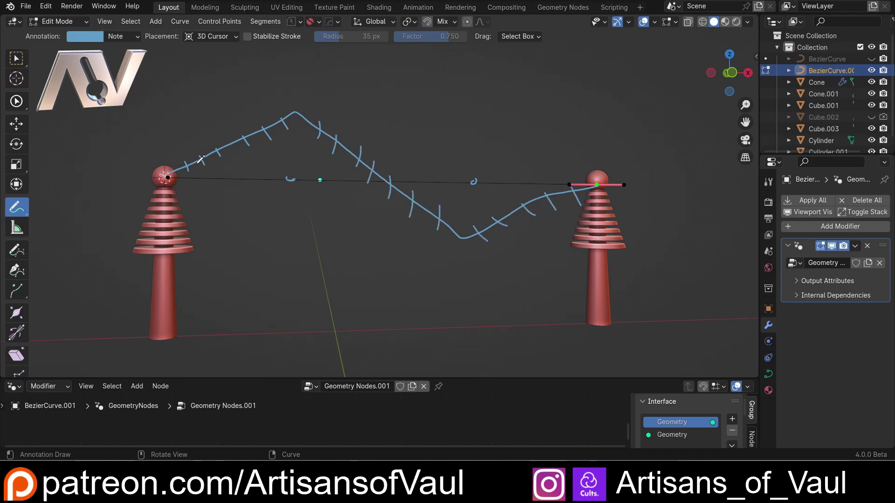
mouse_move(167, 176)
left_mouse_down()
mouse_move(261, 125)
mouse_move(328, 135)
mouse_move(444, 219)
left_mouse_up()
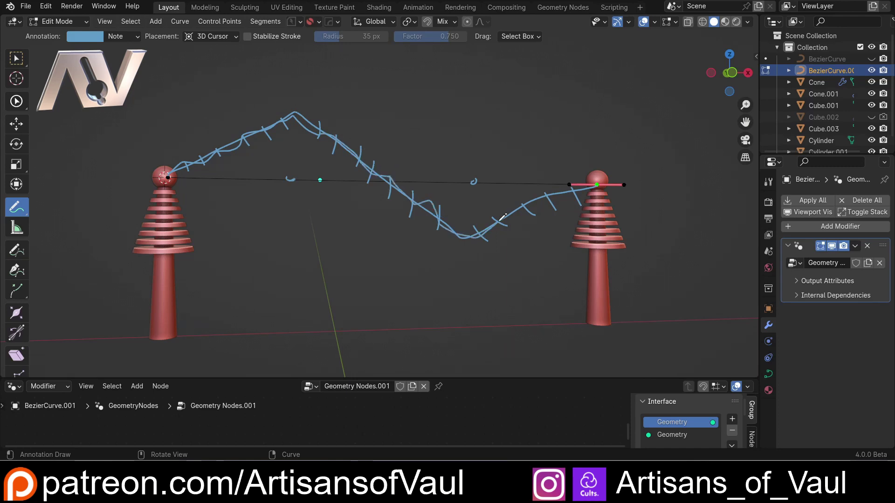
left_click_drag(502, 217, 576, 192)
- Enlarge the node editor, move Group Input and Group Output further apart, and switch the viewport back to the selection tool
left_click_drag(289, 377, 299, 223)
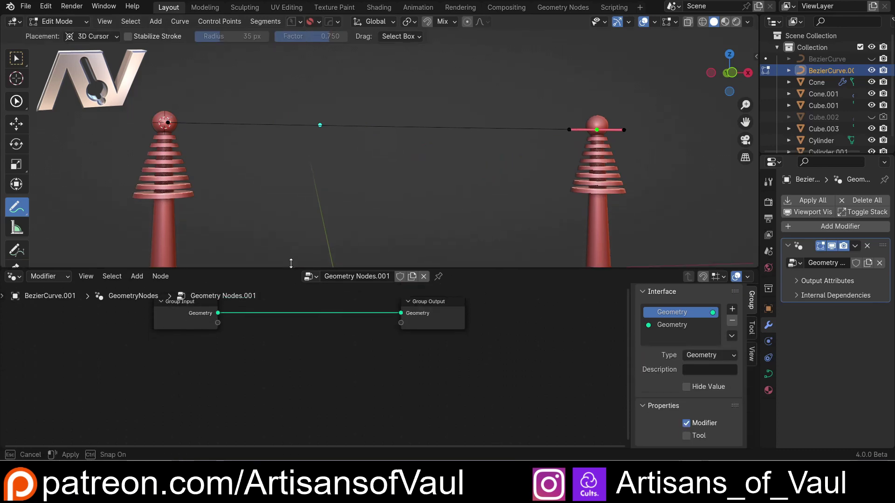
scroll(345, 297, "up", 1)
key("Home")
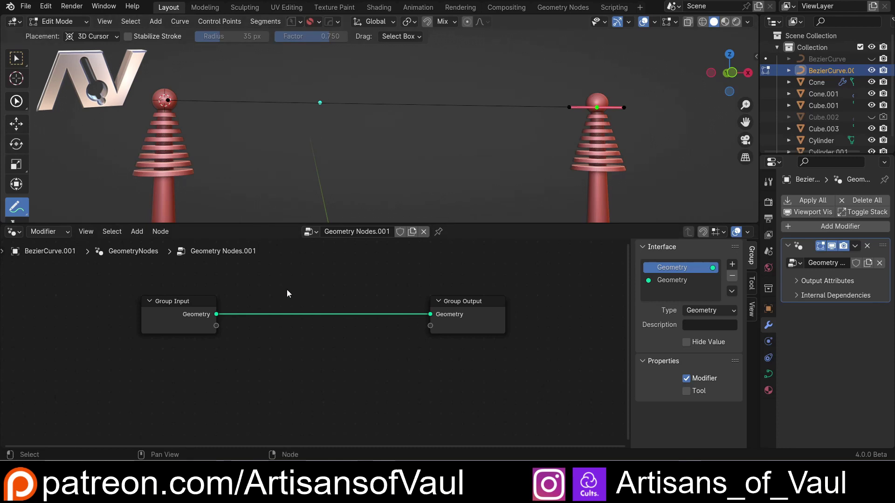
left_click_drag(190, 305, 138, 291)
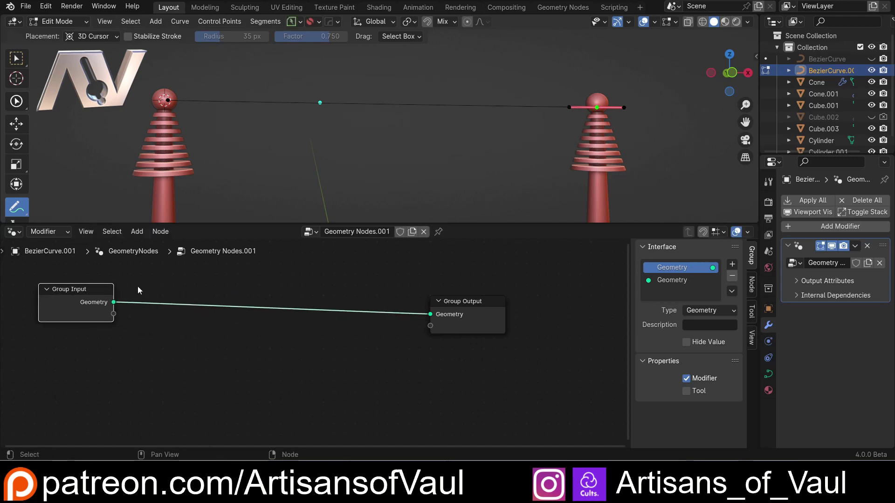
left_click_drag(465, 303, 553, 287)
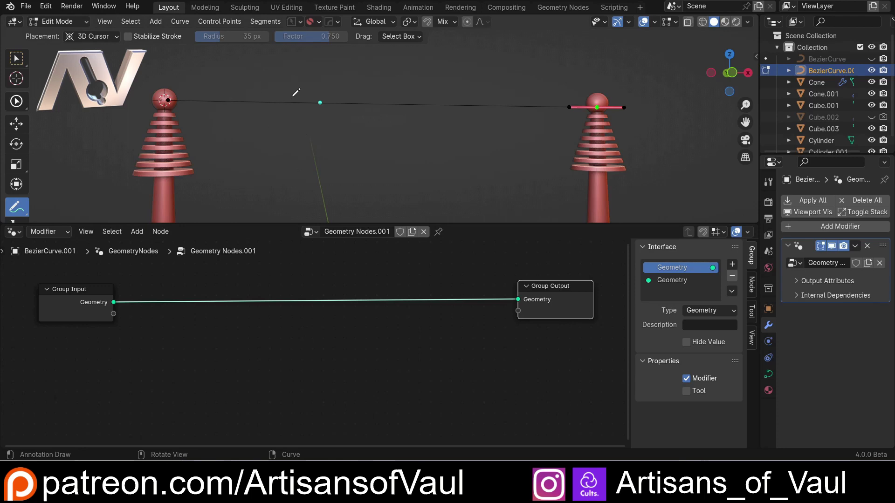
left_click(16, 58)
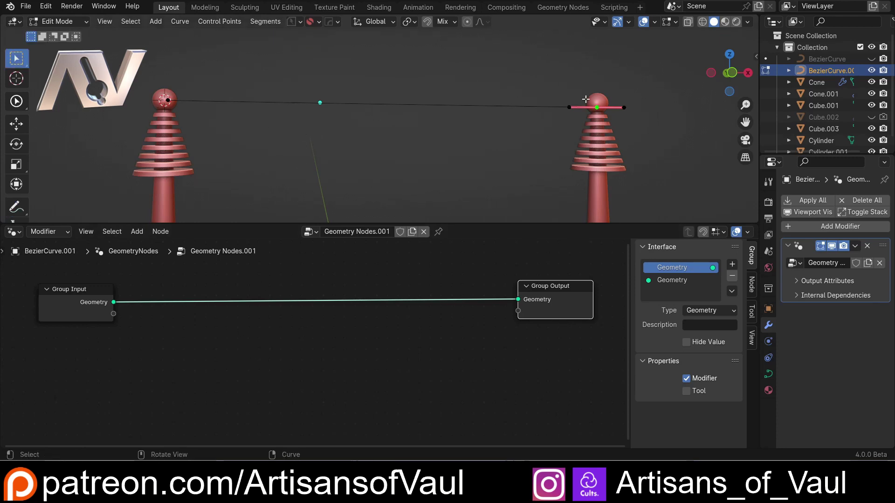
- Insert a Resample Curve node between Group Input and Group Output and expose its Count as a group input
key("shift+a")
mouse_move(333, 332)
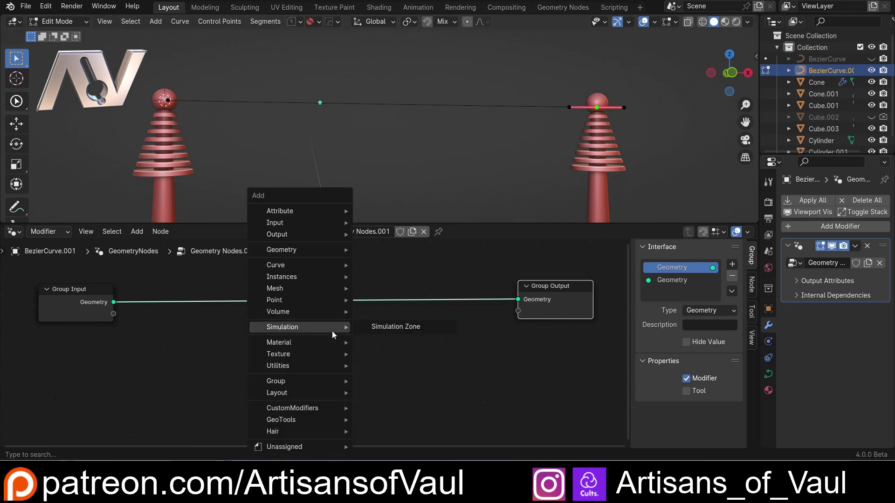
type("resa")
left_click(381, 339)
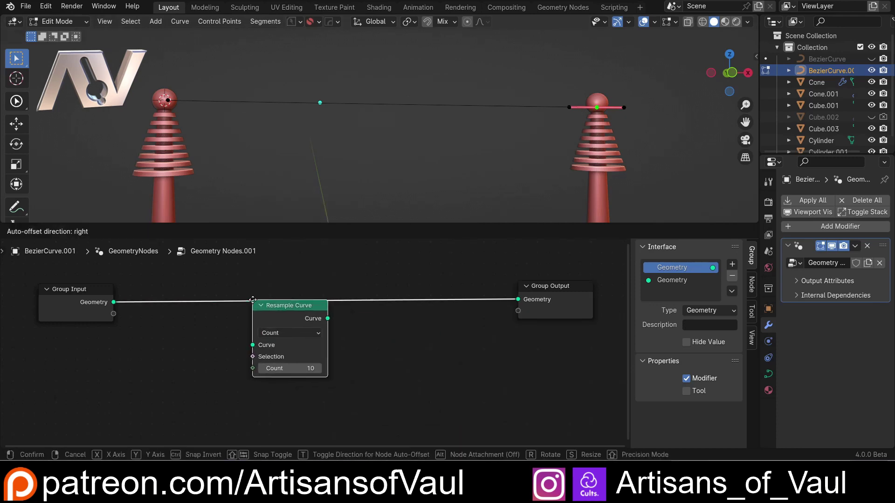
left_click(249, 319)
left_click_drag(249, 319, 260, 309)
left_click_drag(214, 351, 113, 313)
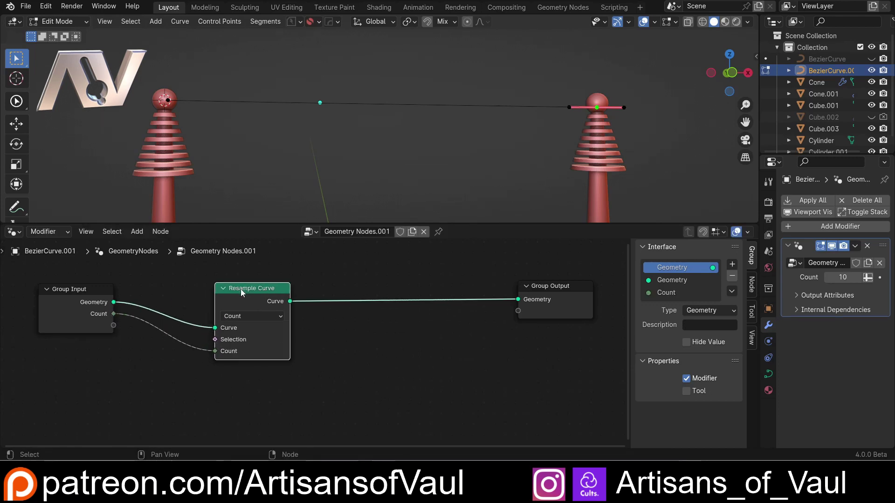
left_click_drag(240, 288, 277, 289)
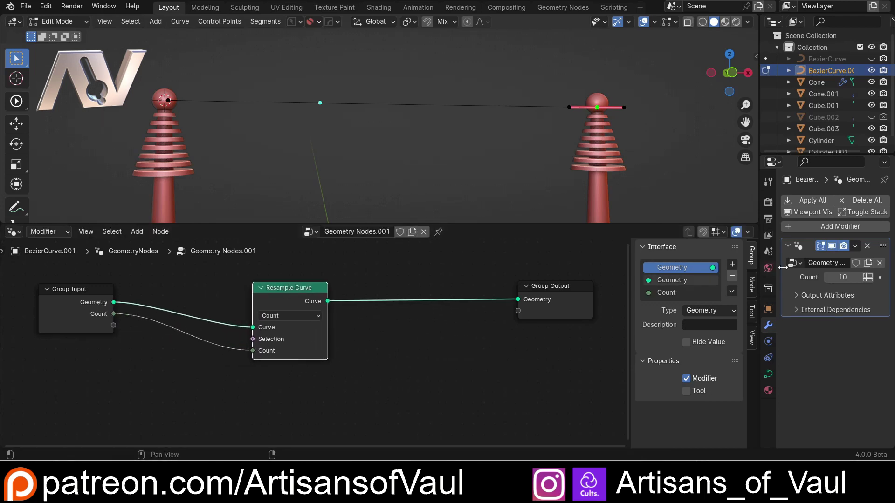
- Rename the group's Count input to "Wiggle Count"
left_click(670, 292)
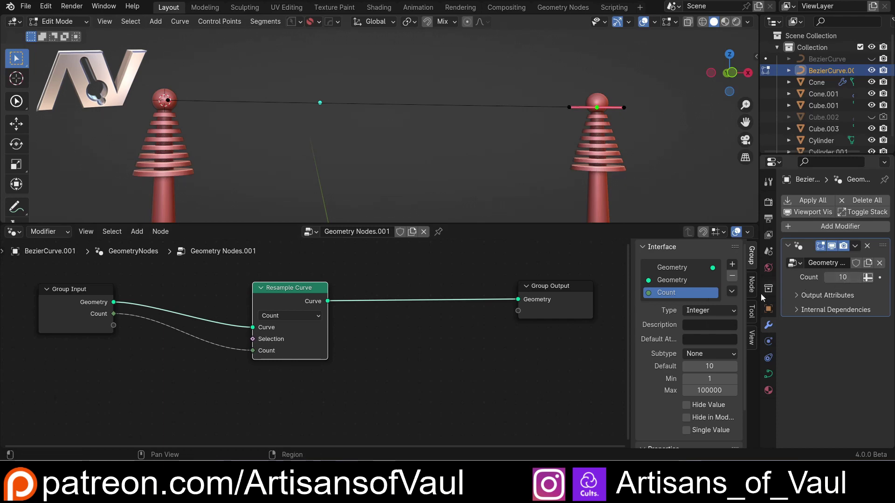
double_click(662, 293)
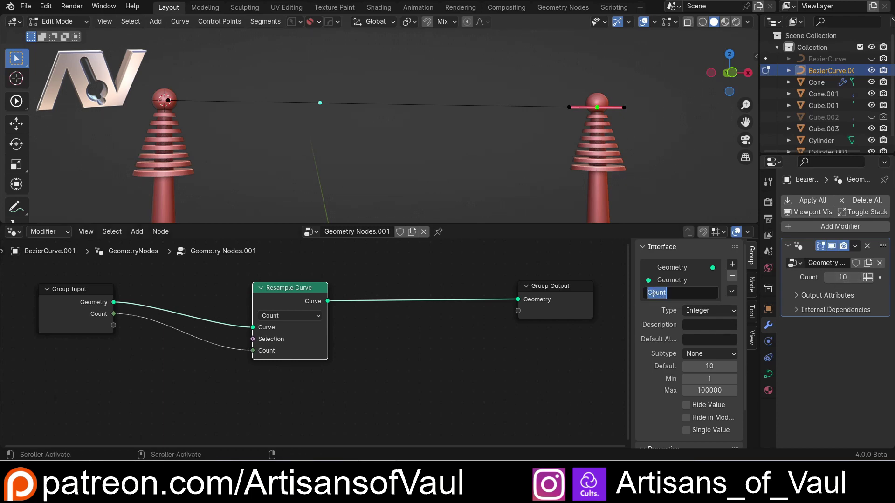
left_click(651, 293)
type("Wiggle")
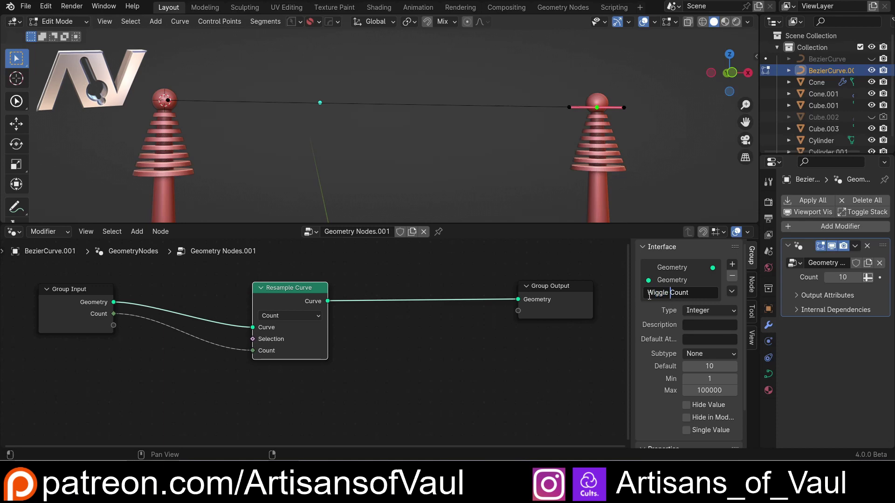
key("Return")
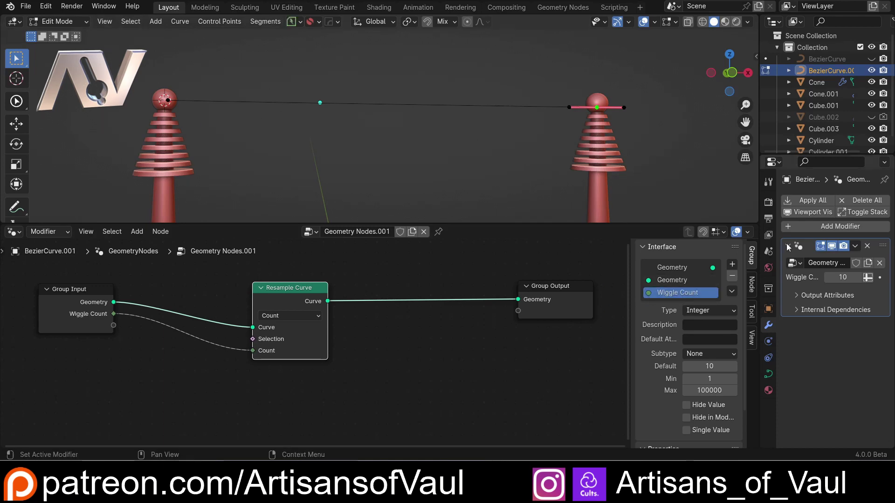
- Set the modifier's Wiggle Count to 5 and move the Resample Curve node closer to Group Input
left_click(847, 276)
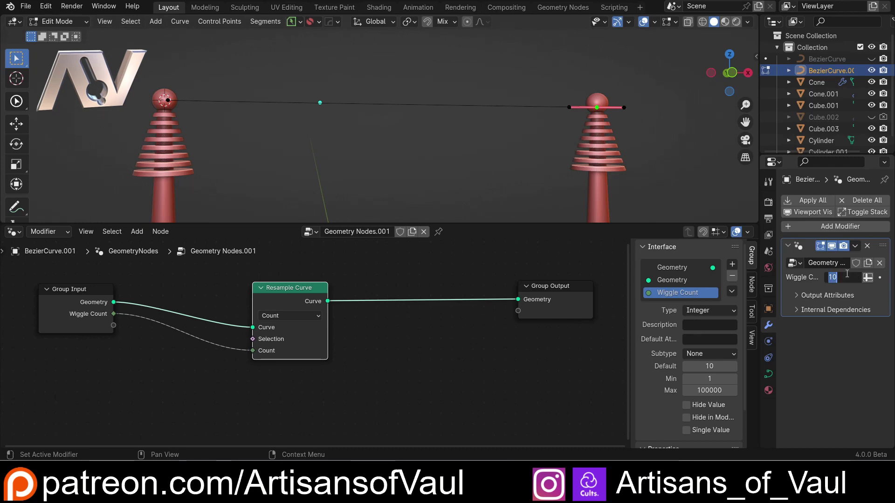
type("4")
type("5")
key("Return")
left_click_drag(289, 305, 218, 304)
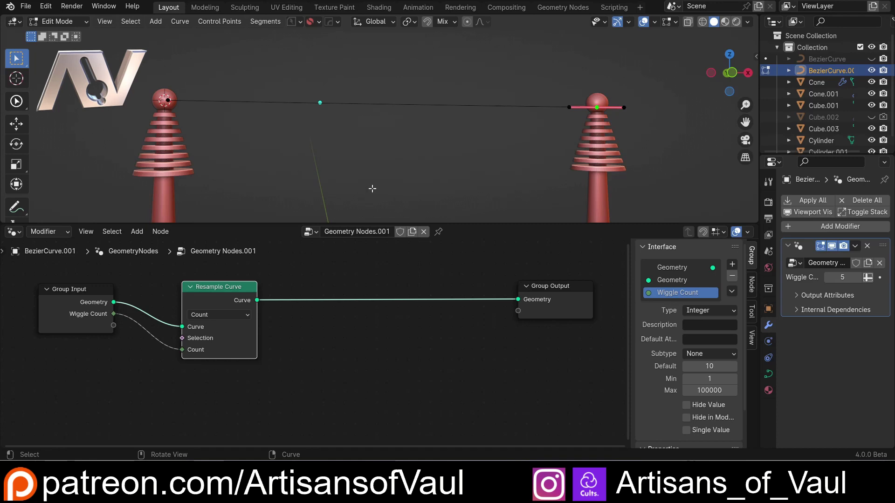
- Insert a Set Position node on the link between Resample Curve and Group Output
key("shift+a")
type("sety")
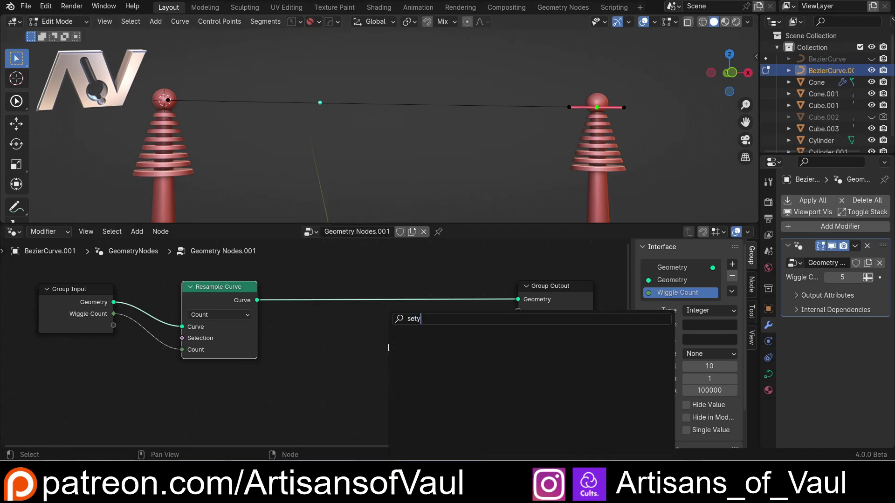
key("BackSpace")
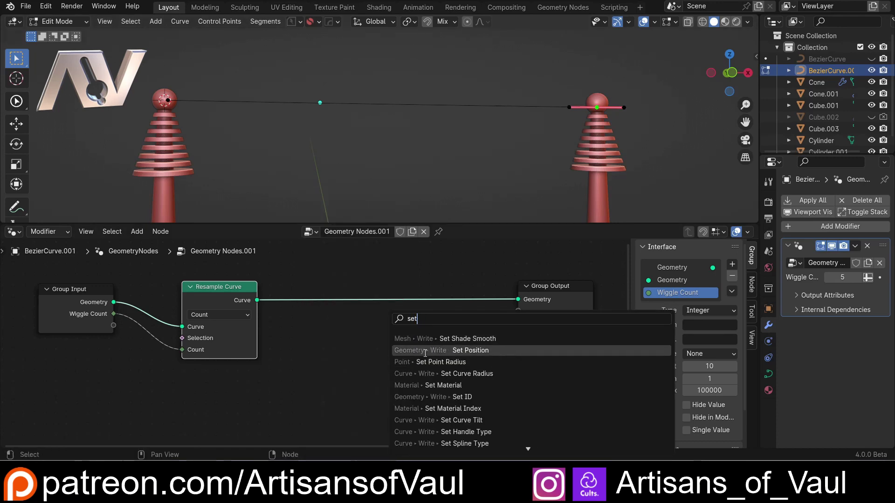
left_click(394, 350)
left_click(386, 299)
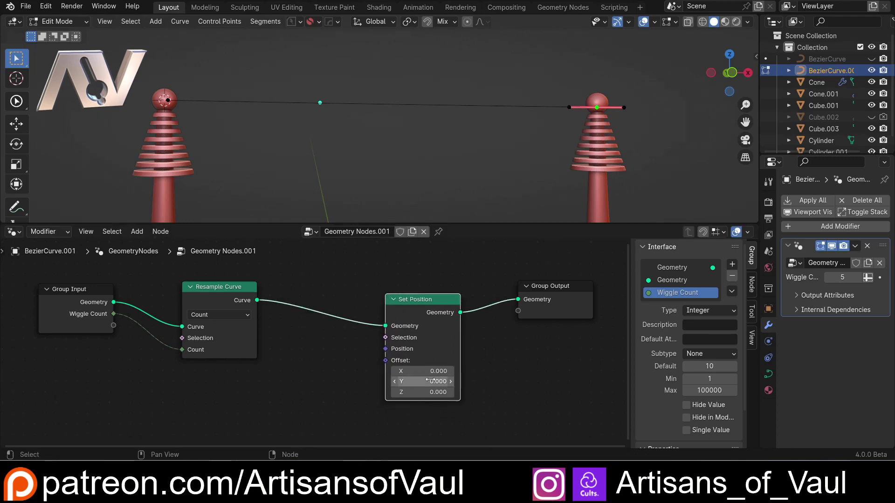
- Try shifting the curve with the Set Position node's X and Y offsets, and return both to 0
left_click_drag(419, 371, 448, 381)
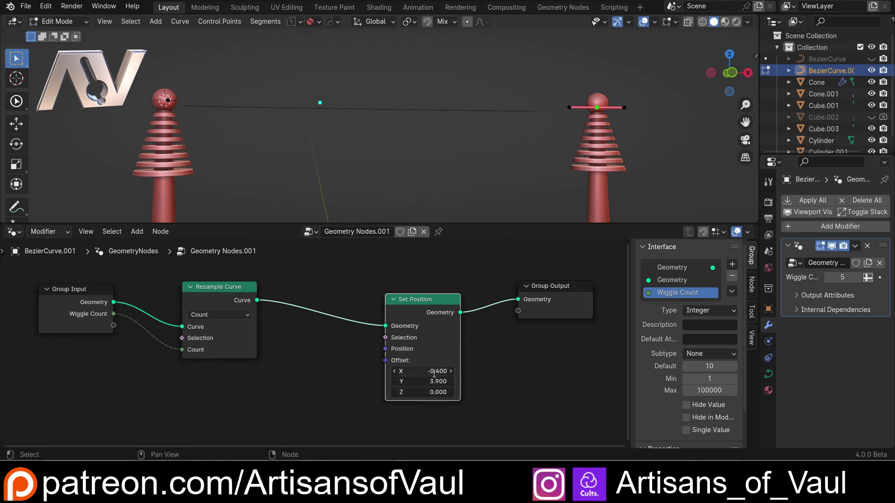
type("0")
key("Return")
- Shift Set Position closer to Group Output and add a Noise Texture node below the Resample Curve node
left_click_drag(419, 305, 452, 306)
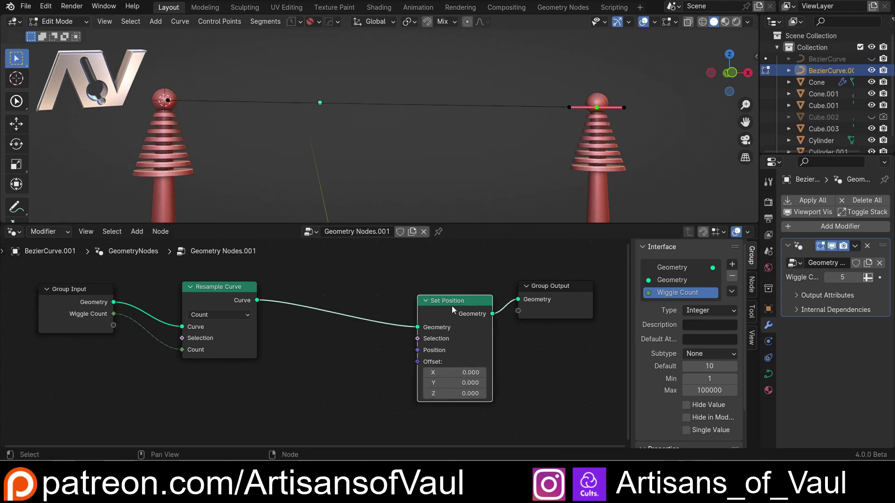
middle_click_drag(338, 382, 342, 323)
scroll(342, 323, "down", 1)
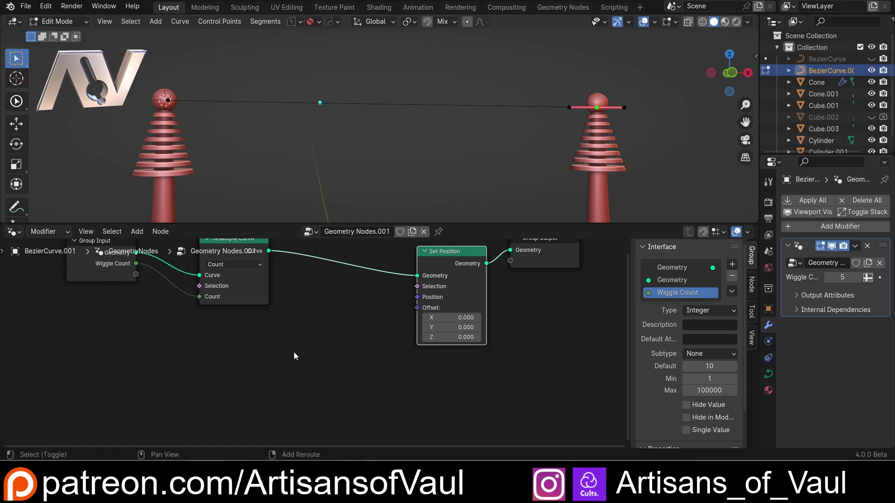
key("shift+a")
type("noise")
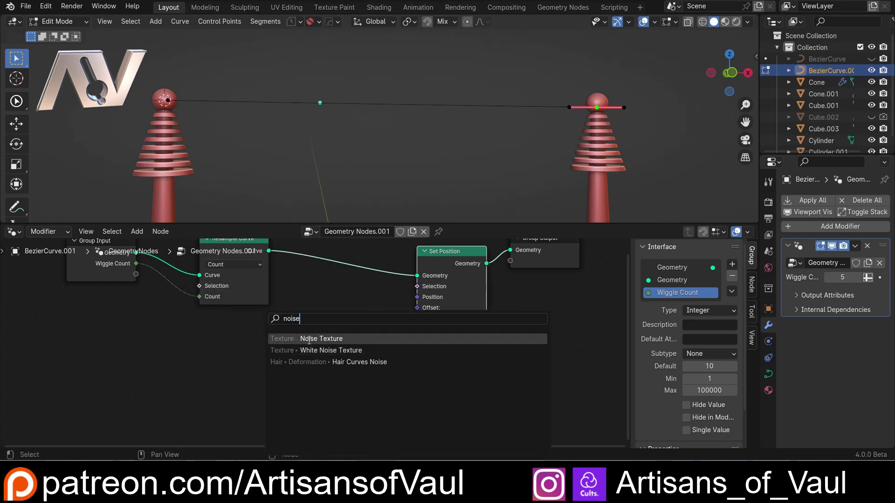
key("Return")
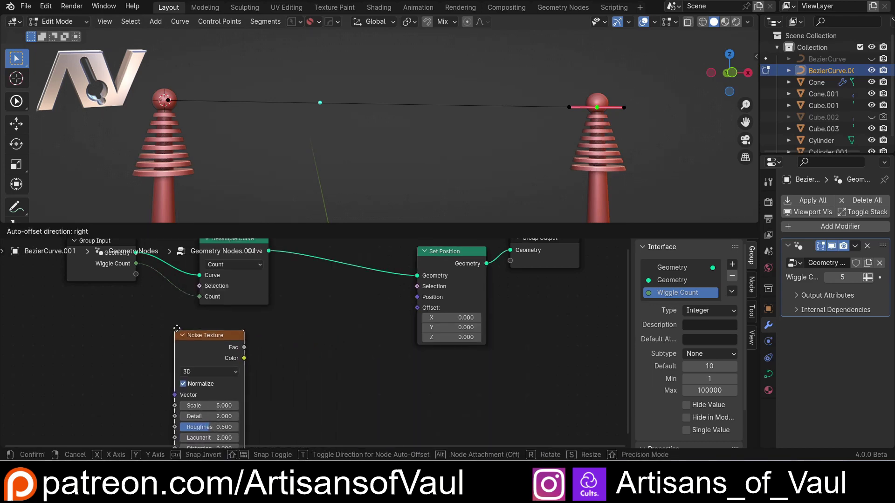
left_click(177, 319)
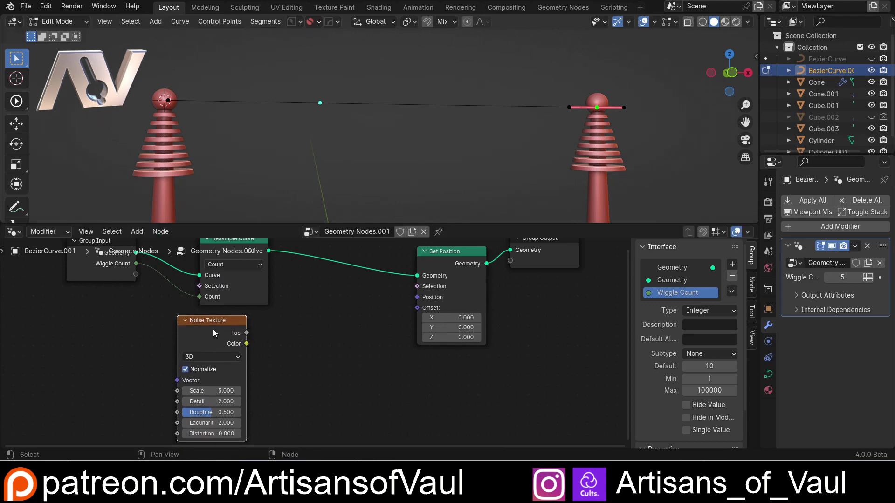
- Set the Noise Texture's Detail, Roughness, Lacunarity and Distortion to 0
left_click_drag(226, 404, 226, 433)
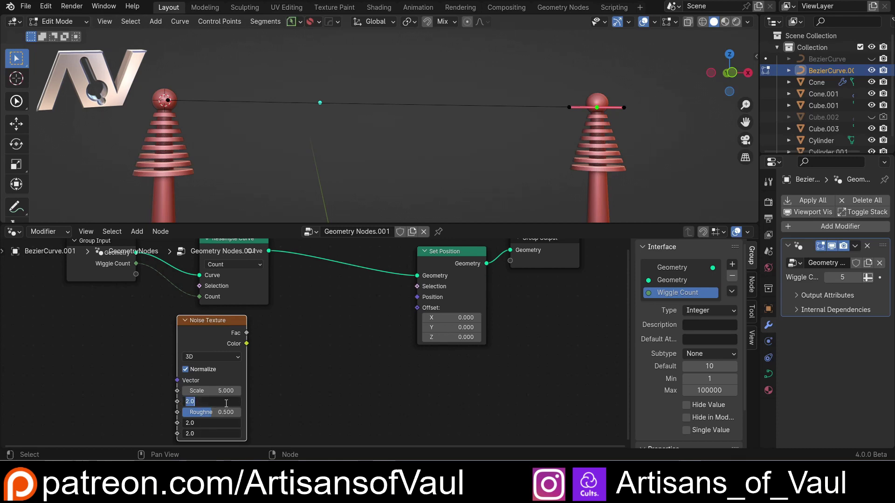
type("0")
key("Return")
left_click(214, 413)
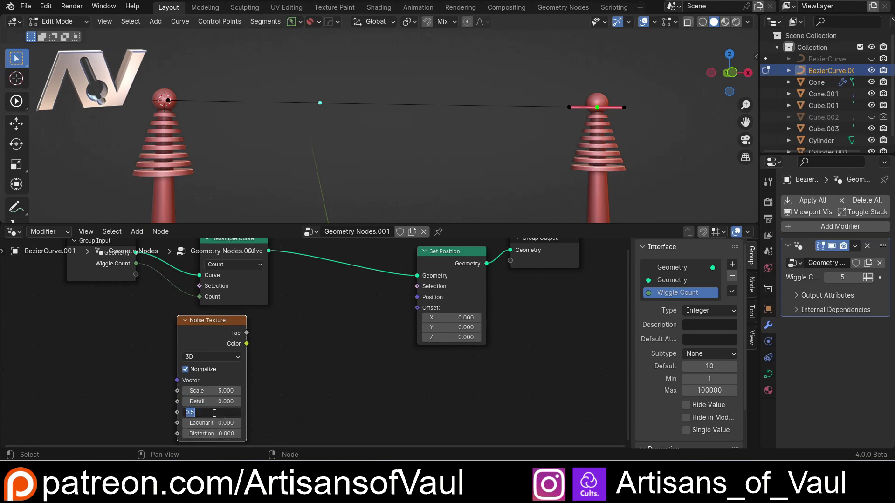
type("000")
key("Return")
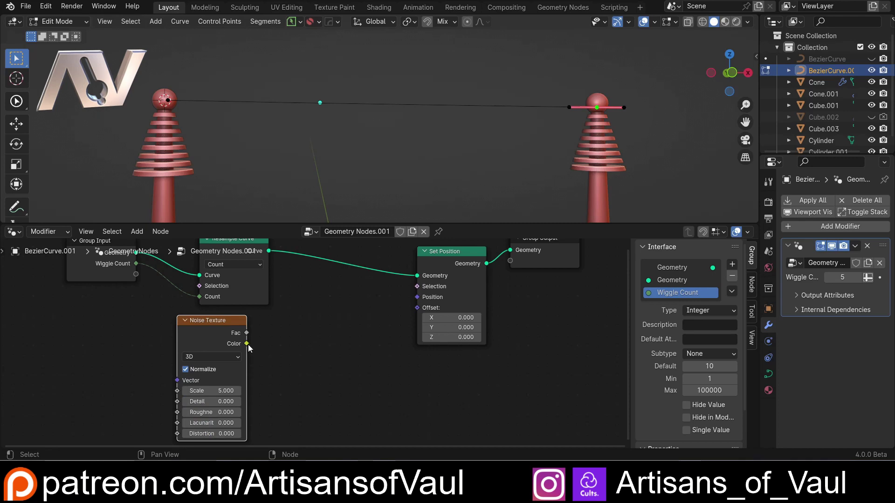
- Connect the Noise Texture's Color output to Set Position's Offset and adjust the noise Scale to about -14.7
left_click_drag(213, 321, 167, 322)
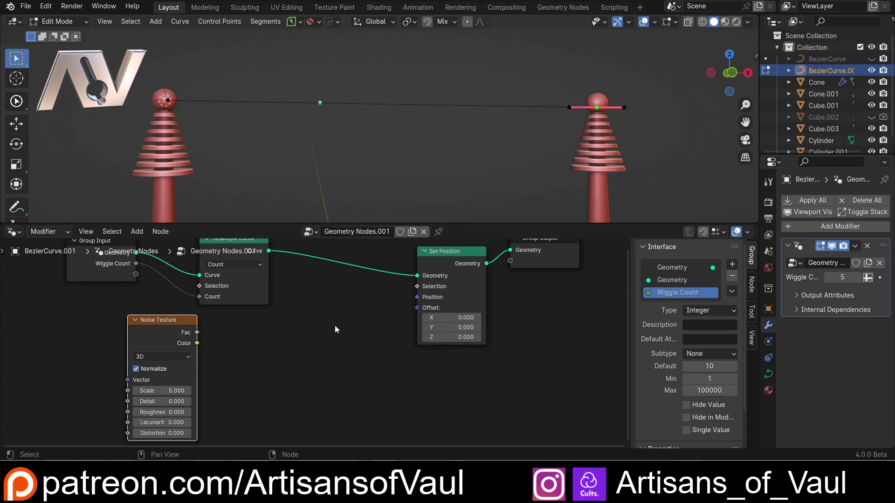
left_click_drag(197, 343, 417, 308)
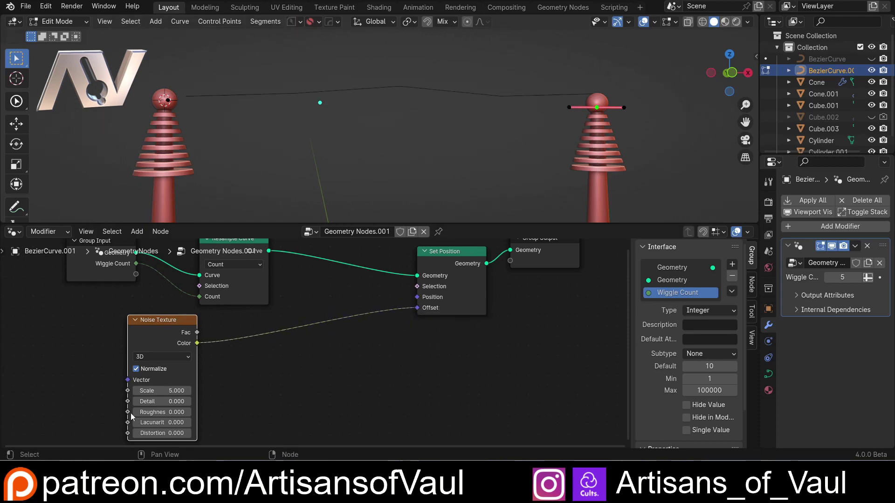
mouse_move(159, 391)
left_mouse_down()
mouse_move(209, 391)
mouse_move(150, 391)
left_mouse_up()
middle_click_drag(397, 183, 332, 220)
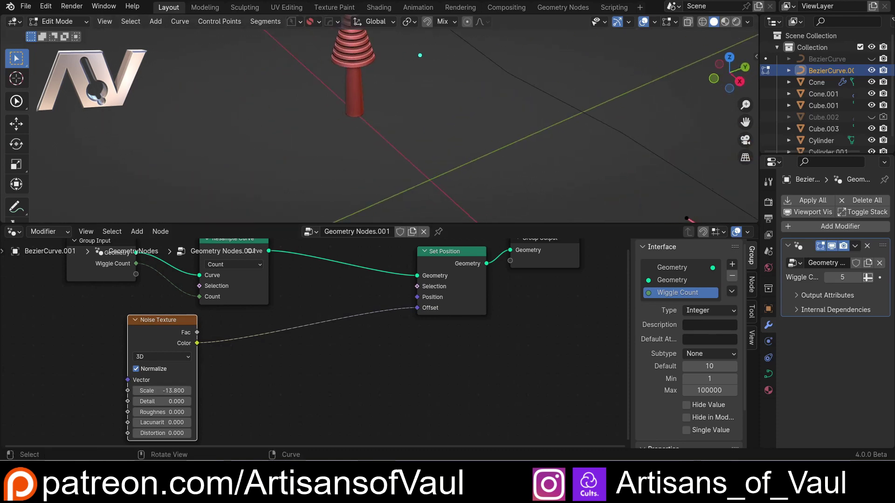
middle_click_drag(352, 140, 469, 194)
mouse_move(161, 391)
left_mouse_down()
mouse_move(210, 390)
mouse_move(112, 391)
mouse_move(177, 390)
left_mouse_up()
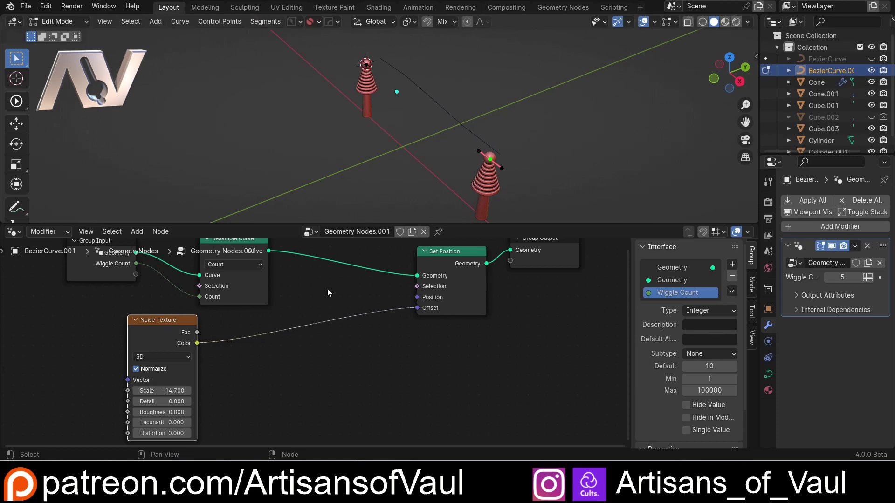
middle_click_drag(419, 154, 462, 143)
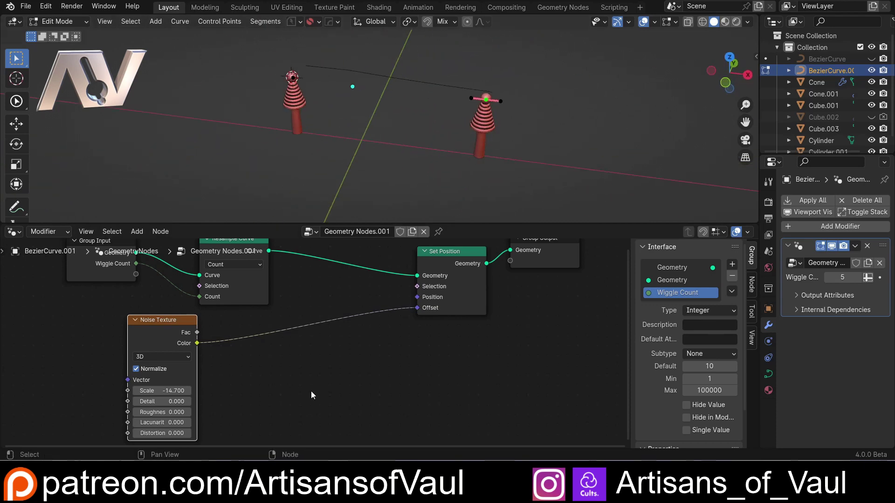
scroll(312, 395, "up", 2)
middle_click_drag(405, 332, 368, 366)
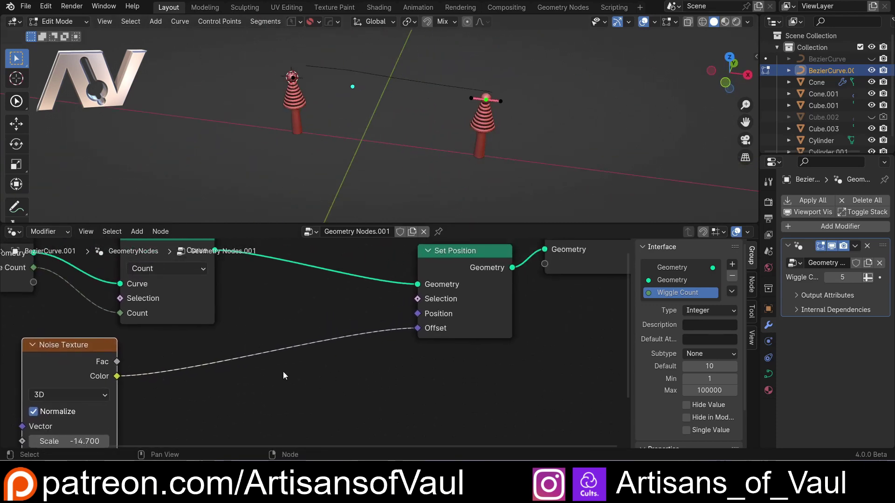
scroll(283, 374, "down", 2)
middle_click_drag(232, 375, 256, 362)
left_click_drag(136, 335, 128, 338)
- Look along the line of the towers, sketch arrows from the nearer sphere for the curve's offset directions, and undo them
middle_click_drag(359, 107, 328, 155)
scroll(416, 106, "up", 4)
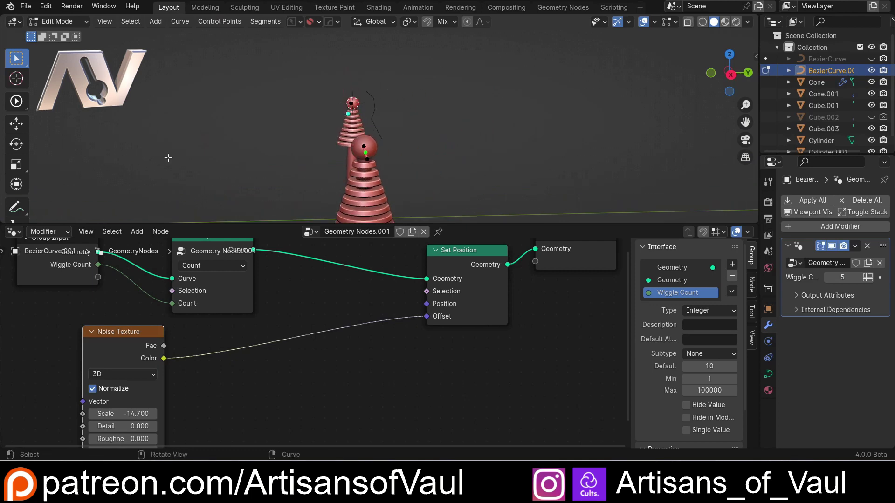
left_click(17, 206)
left_click_drag(364, 146, 390, 145)
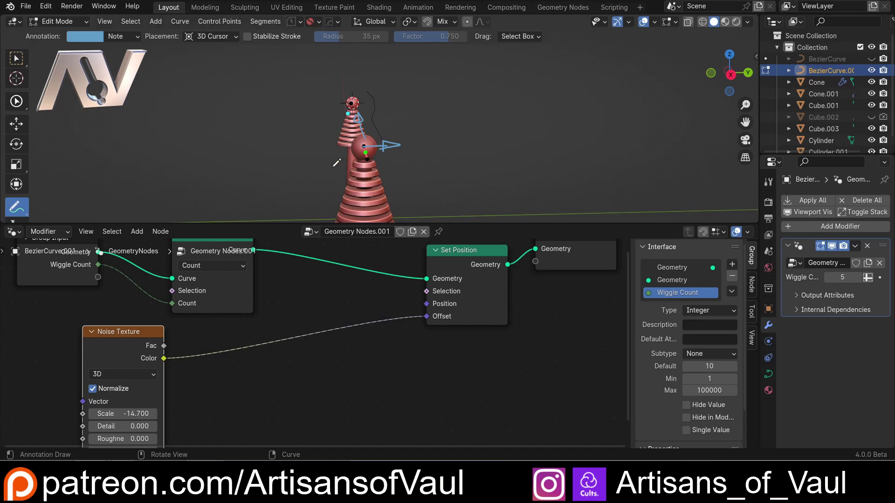
key("ctrl+z")
key("ctrl+z")
key("ctrl+z")
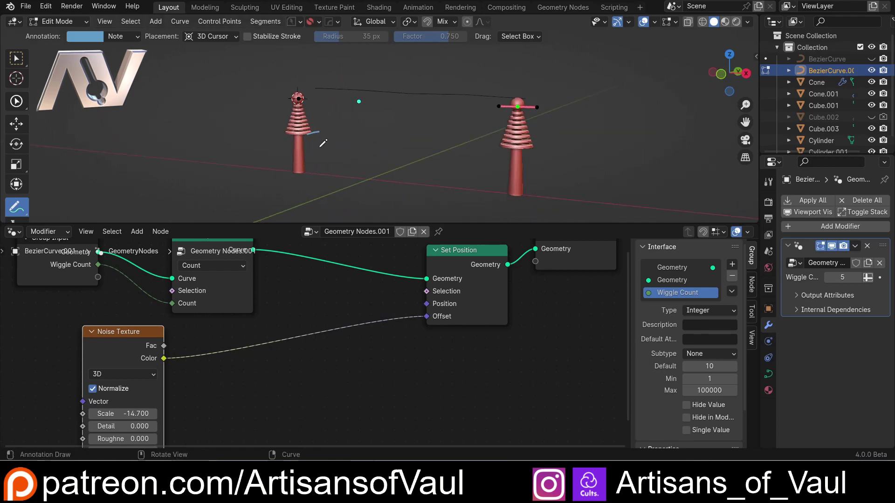
- Return the viewport to the selection tool and clear the leftover annotation stroke using the annotation settings
left_click(16, 58)
key("n")
scroll(700, 154, "down", 8)
scroll(699, 154, "up", 8)
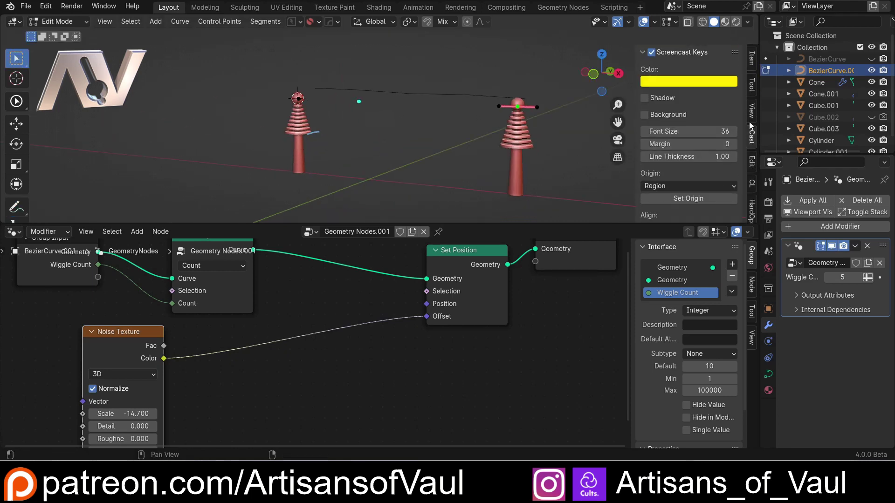
left_click(751, 112)
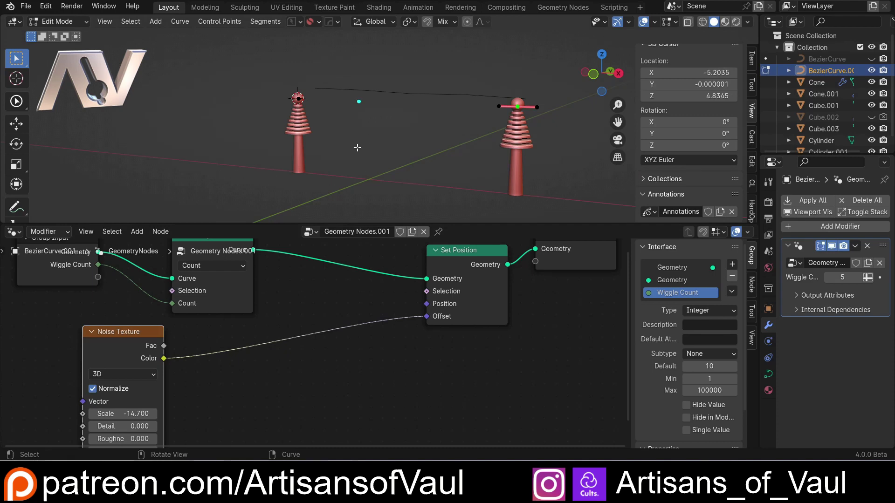
- Insert a Vector Math node set to Subtract between the Noise Texture's Color output and Set Position's Offset
scroll(358, 147, "up", 1)
middle_click_drag(353, 151, 280, 136)
scroll(357, 141, "up", 1)
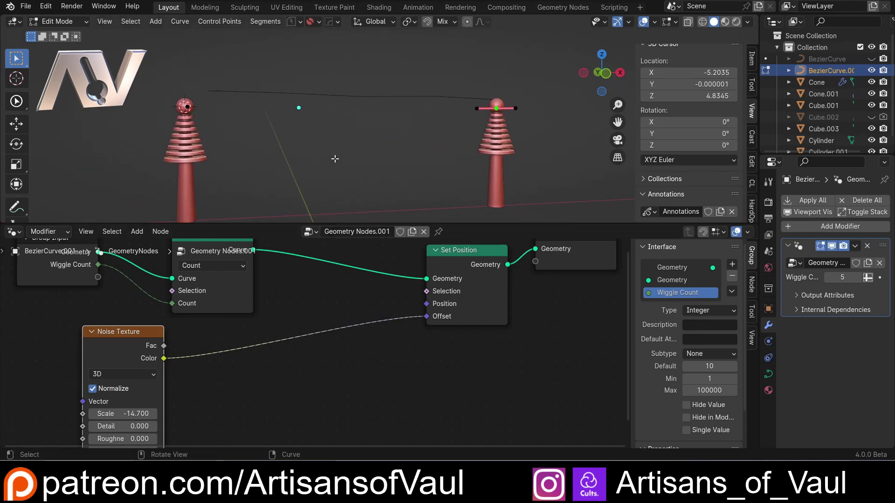
middle_click_drag(325, 355, 364, 315)
left_click_drag(200, 328, 213, 313)
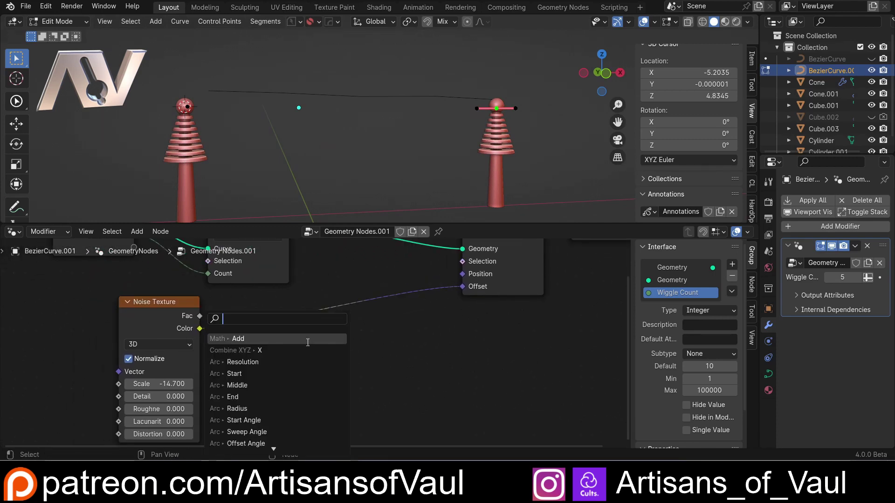
key("shift+a")
type("vect")
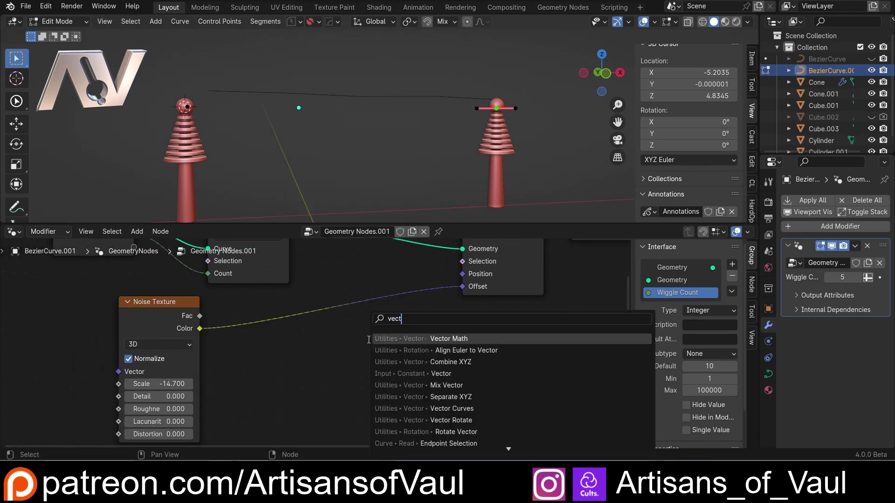
left_click(414, 339)
left_click(304, 295)
left_click(343, 333)
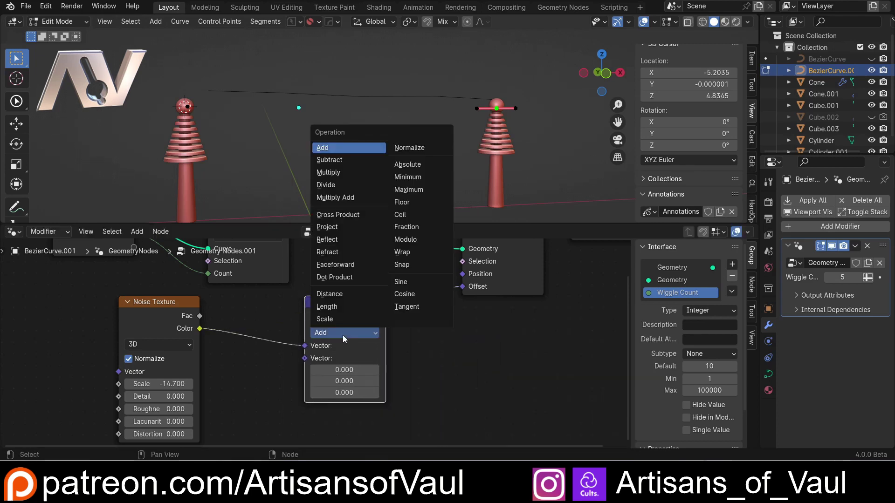
left_click(329, 160)
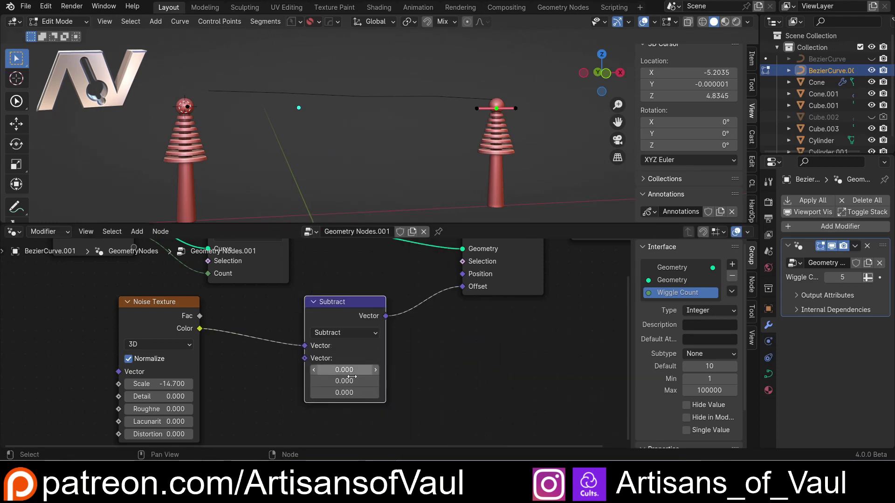
- Set all three of the Subtract node's vector values to 0.5 and place it close beside the Noise Texture node
double_click(350, 368)
type("0.5")
key("Return")
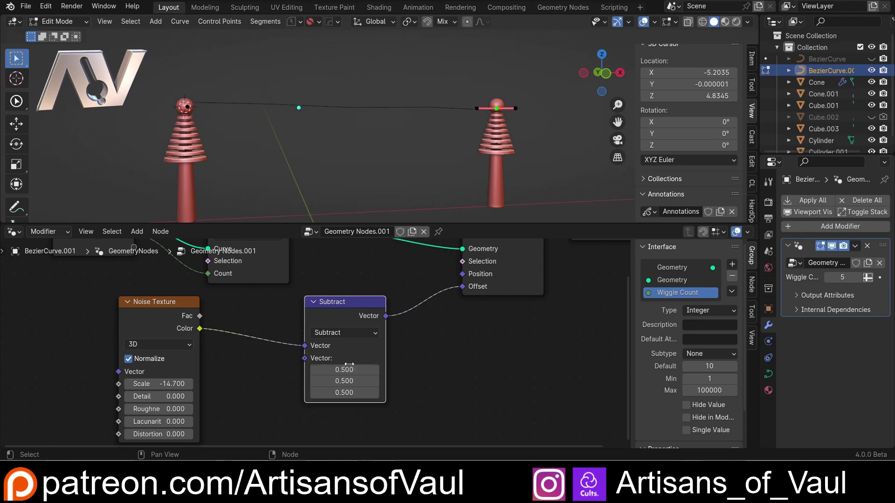
middle_click_drag(352, 114, 327, 152)
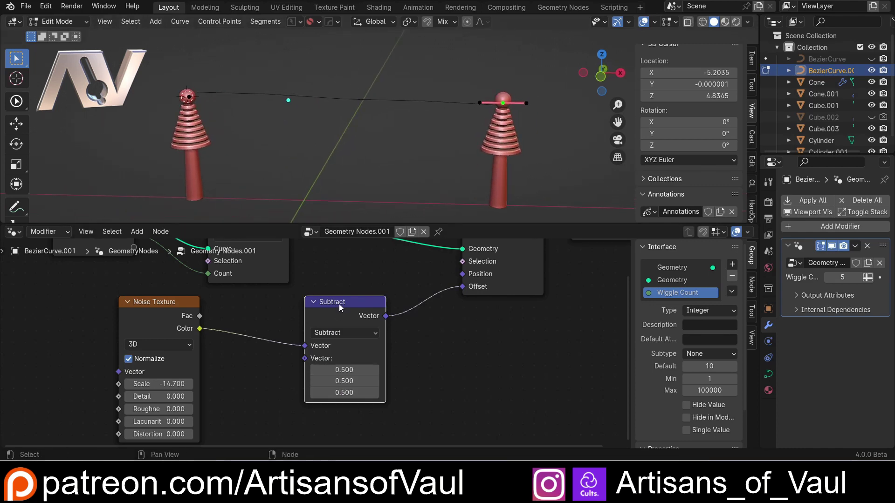
left_click_drag(334, 304, 324, 301)
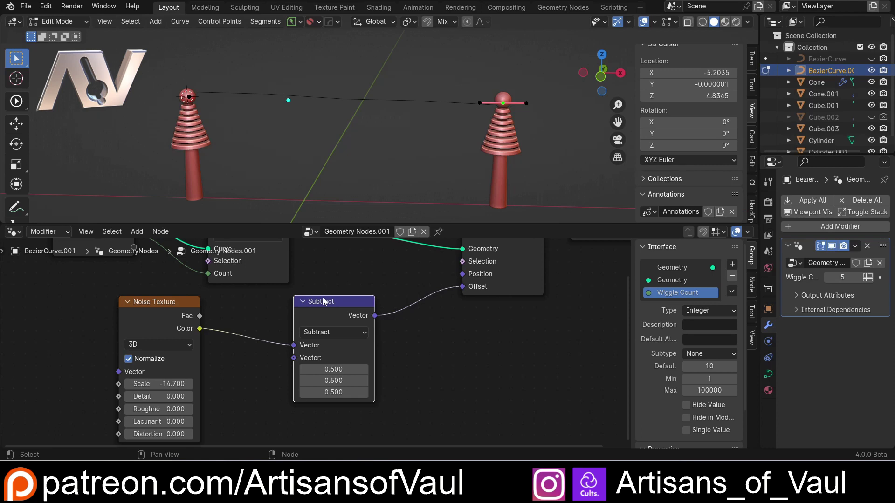
left_click_drag(324, 306, 267, 310)
left_click_drag(161, 302, 170, 304)
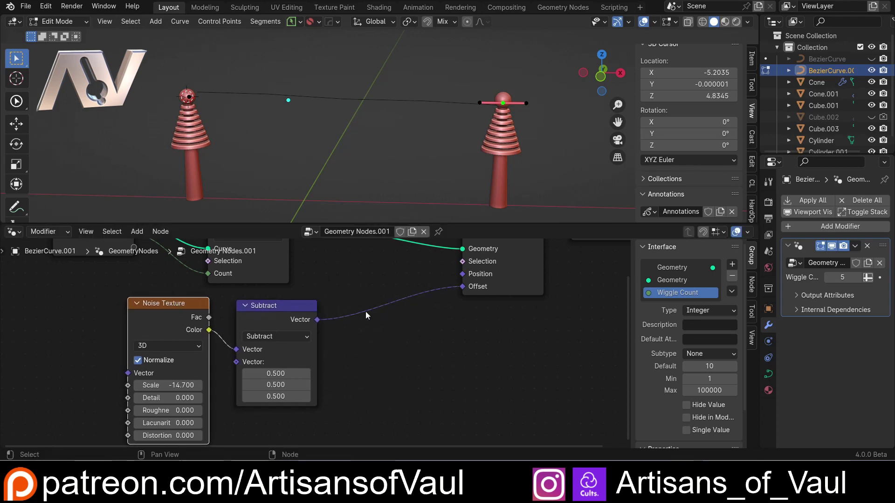
- Insert a Vector Math node set to Scale between the Subtract node and Set Position's Offset
key("shift+a")
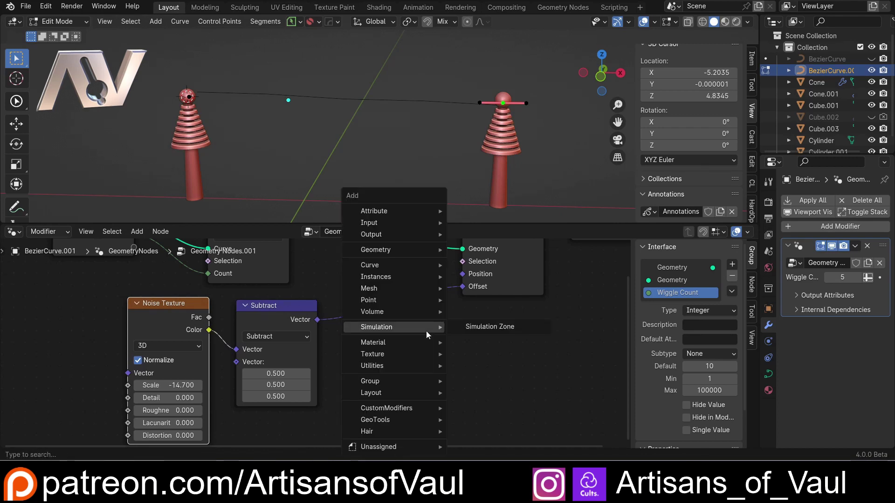
type("vec")
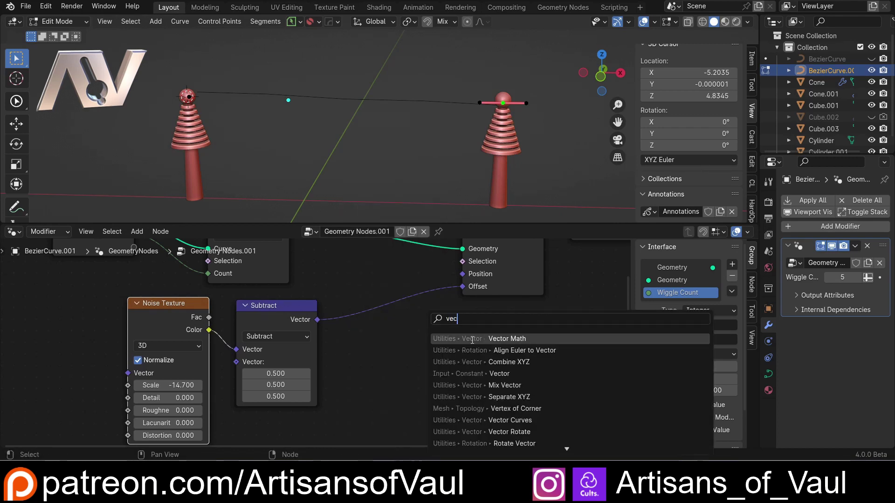
left_click(472, 340)
left_click(448, 328)
left_click(432, 359)
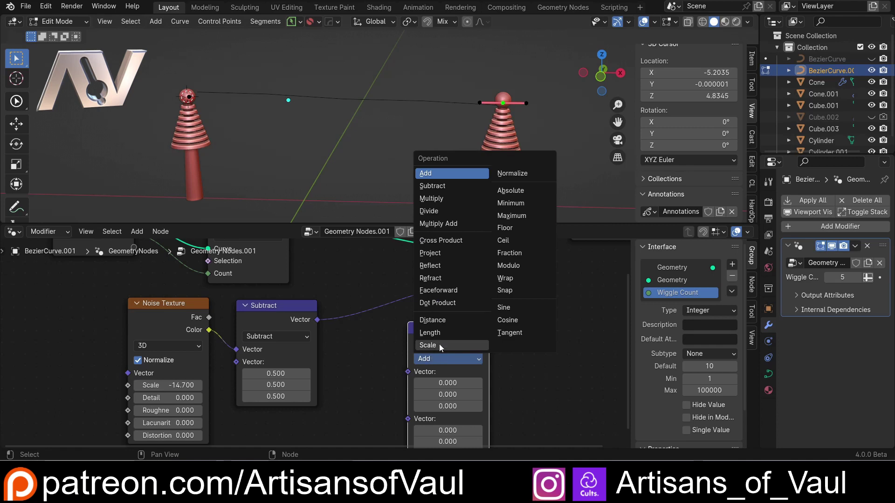
left_click(439, 345)
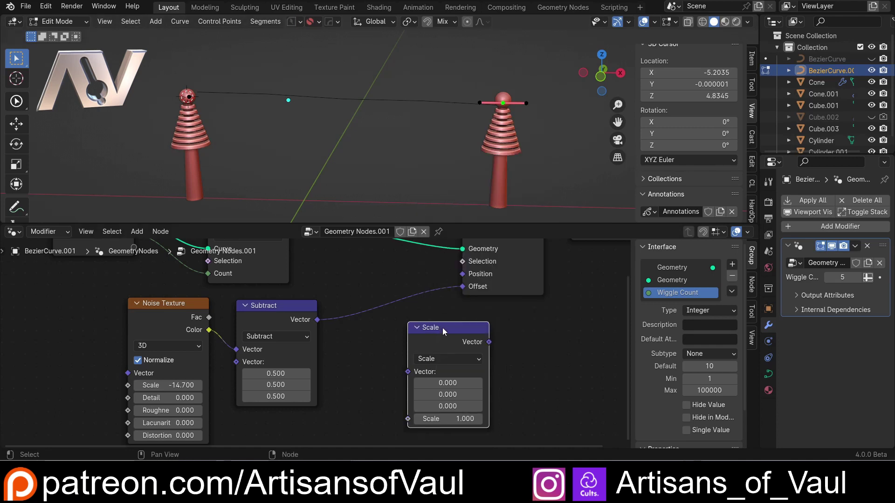
left_click_drag(442, 328, 397, 292)
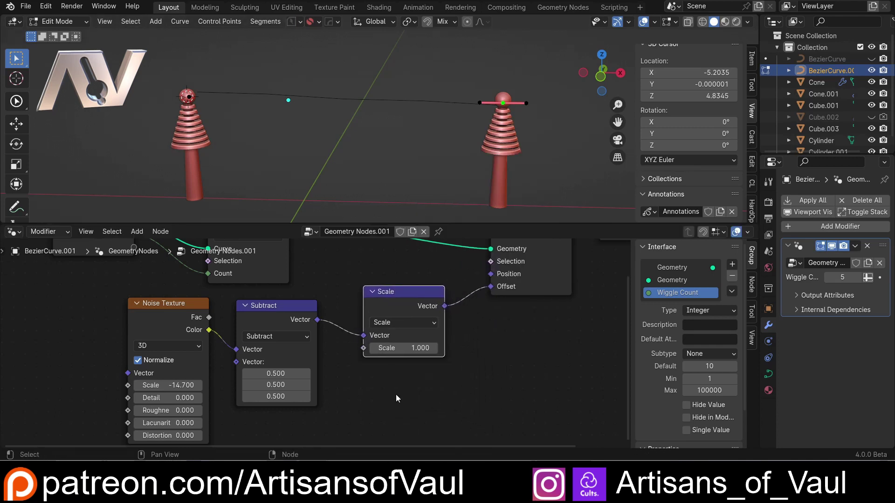
- Set the vector Scale node's factor to 8 and the Noise Texture's Scale to about -11.8
left_click(406, 348)
type("2.4")
key("Return")
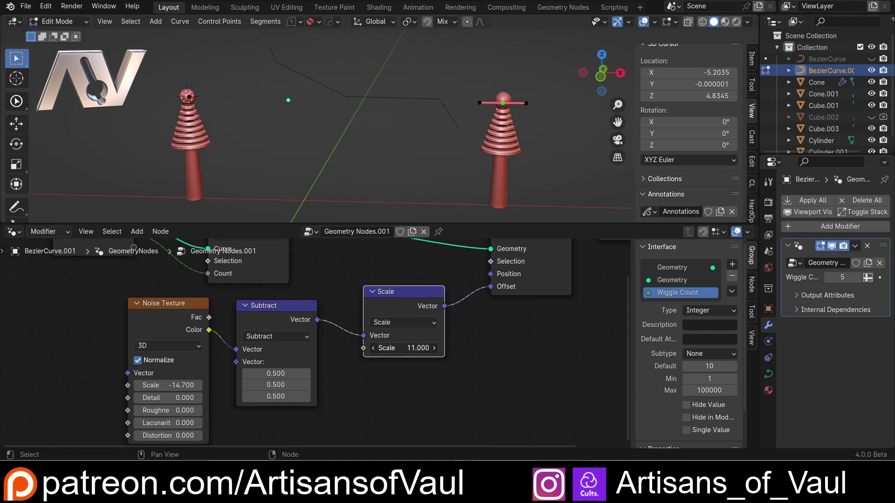
left_click_drag(431, 348, 387, 348)
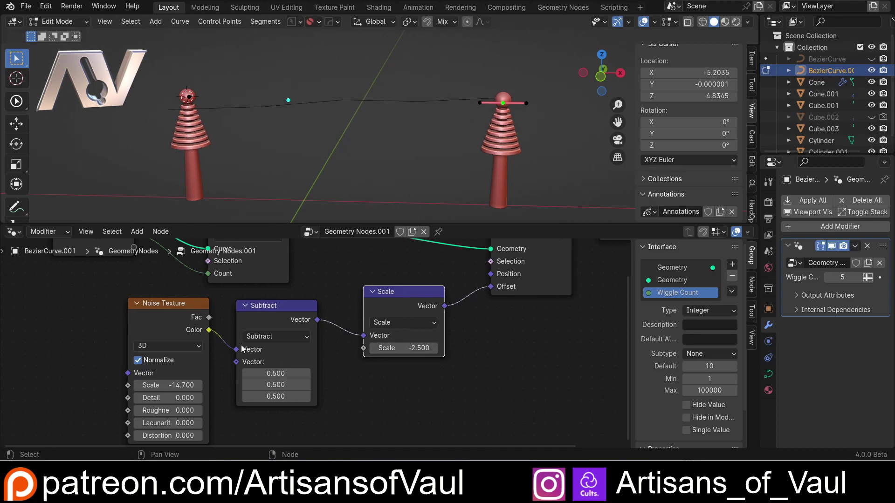
mouse_move(164, 386)
left_mouse_down()
mouse_move(212, 385)
mouse_move(175, 385)
left_mouse_up()
left_click_drag(404, 349, 447, 348)
left_click_drag(157, 385, 146, 385)
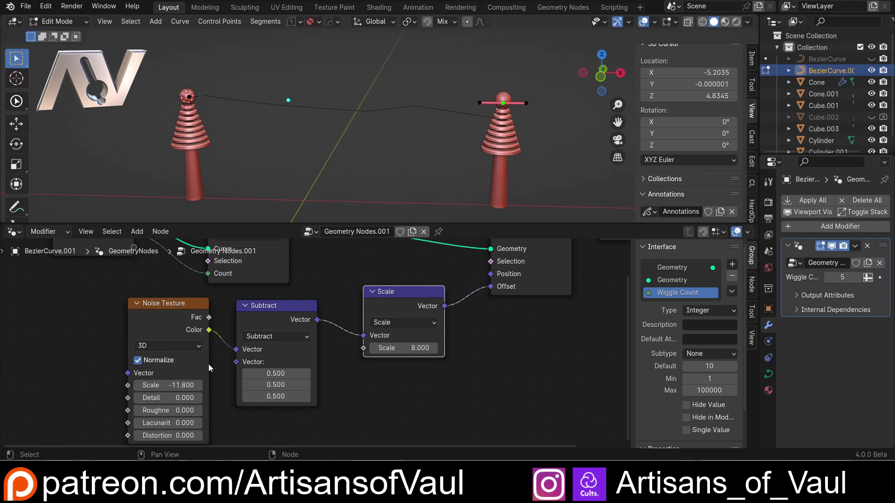
- Expose the Noise Texture's Scale as a Group Input socket and rename it "Major Wiggle Seed"
scroll(205, 312, "down", 3)
middle_click_drag(138, 310, 212, 356, "shift")
left_click_drag(208, 281, 164, 285)
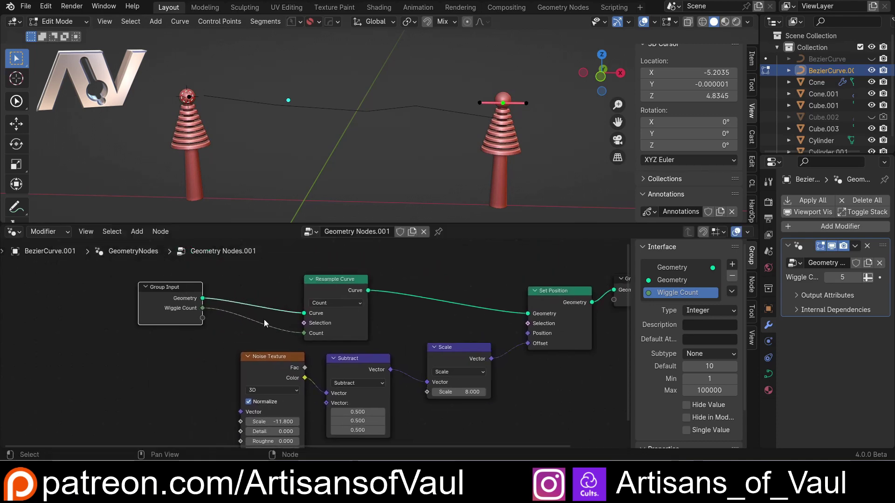
left_click_drag(294, 361, 305, 356)
middle_click_drag(241, 346, 247, 313)
left_click_drag(257, 383, 208, 285)
double_click(678, 305)
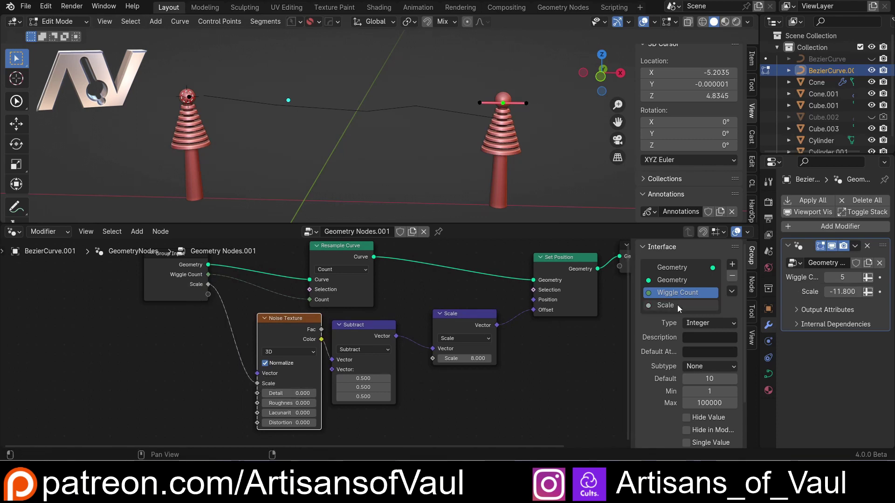
type("Major Wiggle Seed")
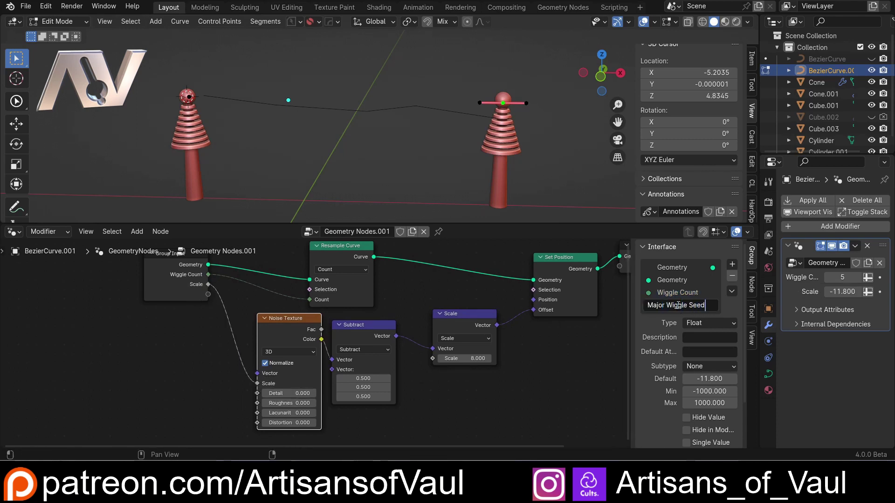
key("Return")
- Widen the modifier settings area, then expose the vector Scale node's factor as a group input named "Major Wiggle Scale"
left_click_drag(759, 301, 660, 300)
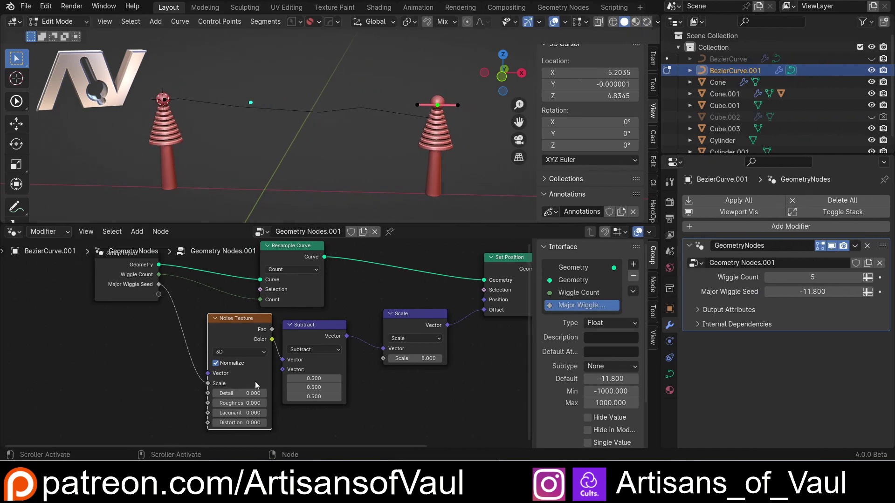
middle_click_drag(336, 300, 283, 301)
left_click_drag(270, 329, 285, 327)
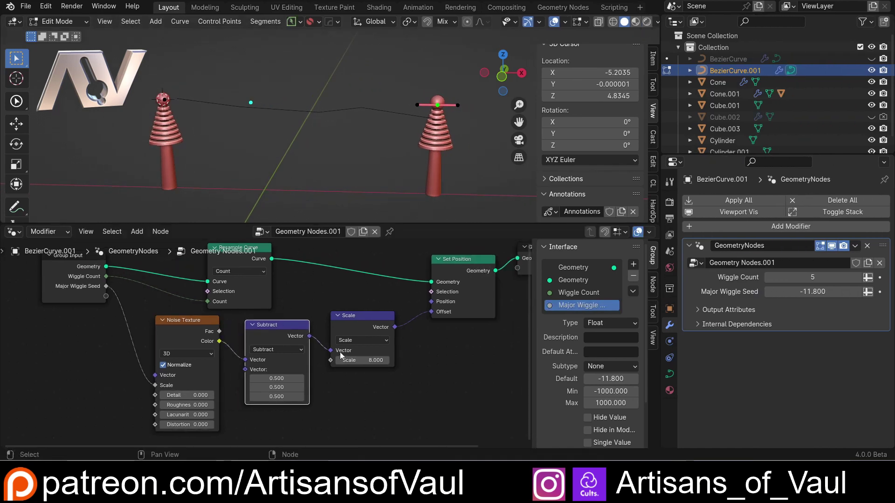
left_click_drag(331, 360, 110, 302)
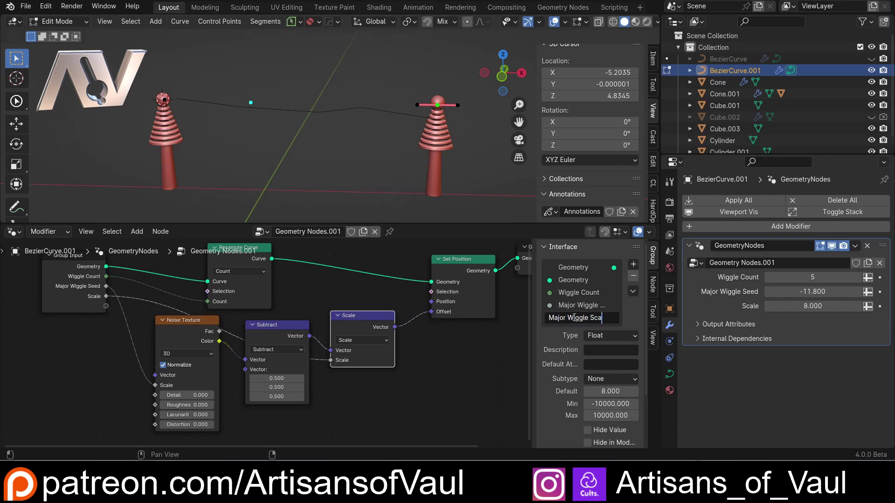
type("le Sca")
key("Return")
- Adjust the modifier's Major Wiggle Seed to about -11.12 and Major Wiggle Scale to about 7.53, checking the curve's ends at the towers
left_click_drag(815, 292, 792, 307)
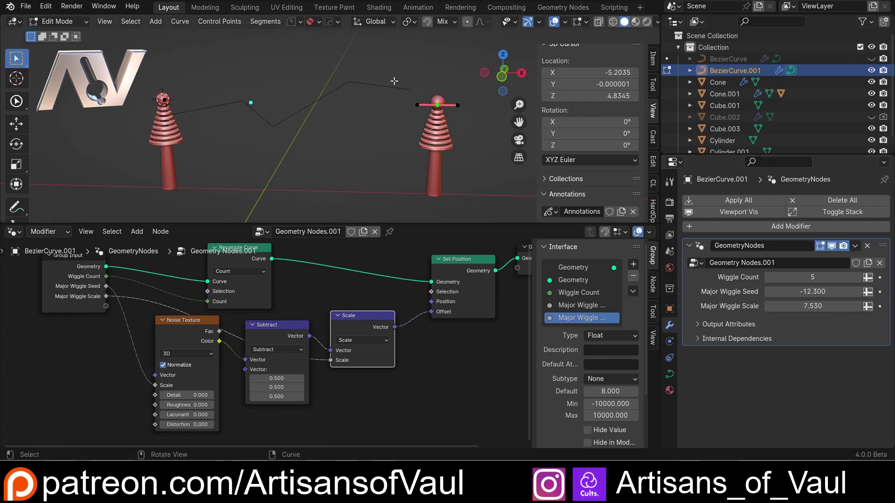
scroll(298, 77, "up", 2)
middle_click_drag(298, 81, 291, 123)
scroll(300, 124, "down", 2)
scroll(281, 157, "up", 2)
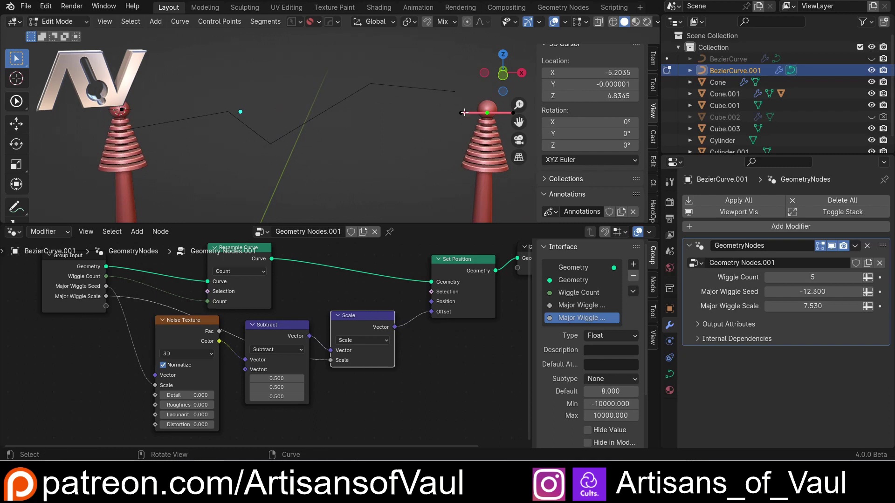
left_click_drag(812, 292, 826, 292)
- Move the noise, Subtract and Scale nodes down and shift Resample Curve away to clear space before Set Position
left_click_drag(363, 319, 377, 361)
left_click_drag(280, 324, 298, 375)
left_click_drag(180, 328, 196, 382)
middle_click_drag(380, 316, 337, 351)
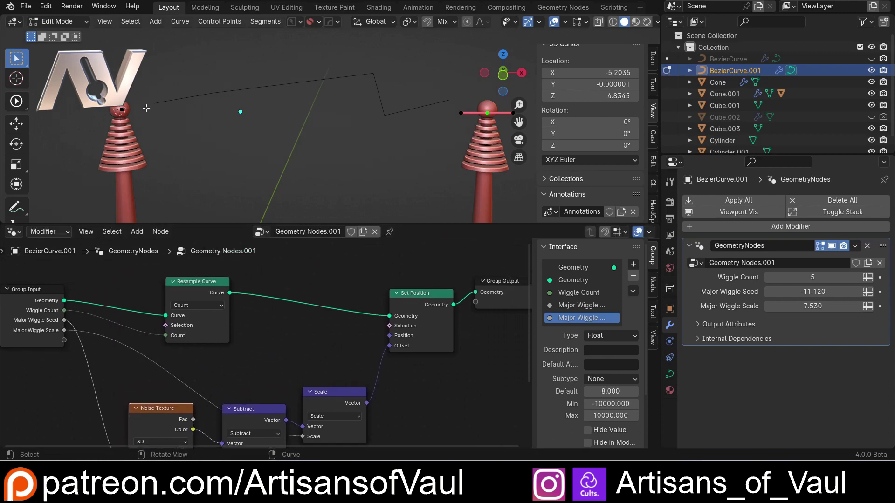
left_click_drag(214, 285, 195, 278)
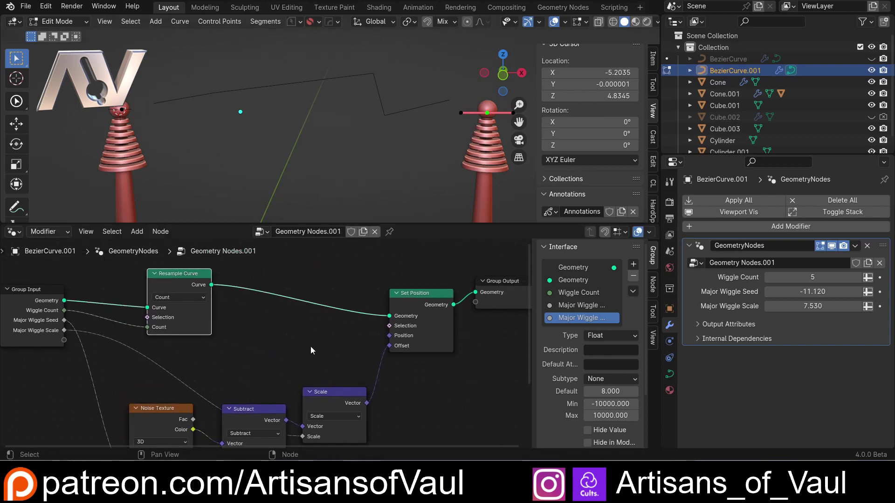
middle_click_drag(384, 328, 392, 305)
- Add an Endpoint Selection node between the Resample Curve and Set Position nodes
key("shift+a")
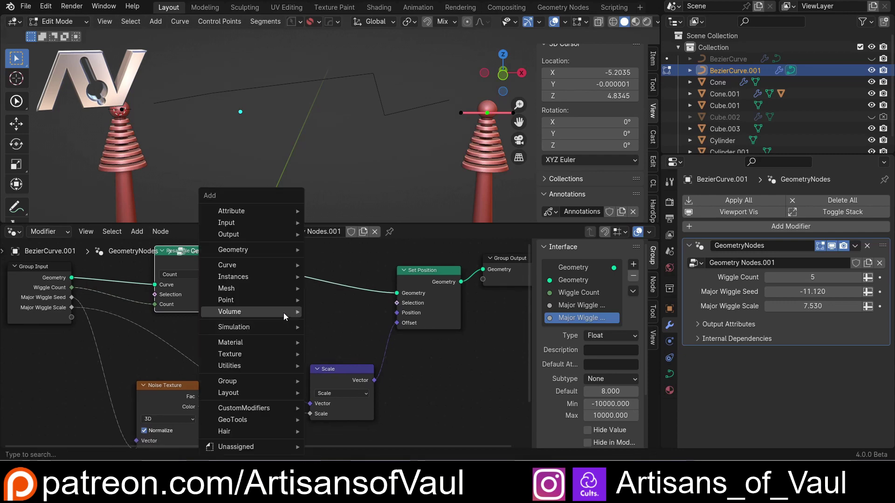
mouse_move(285, 317)
type("end")
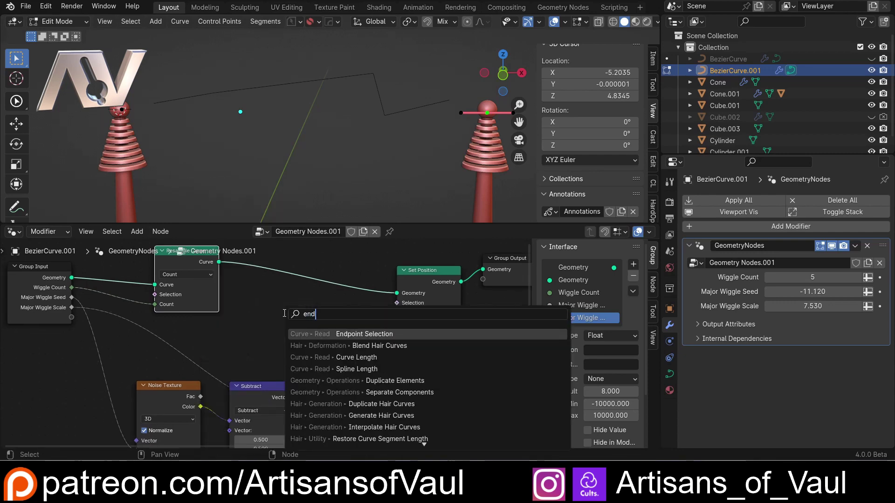
left_click(317, 333)
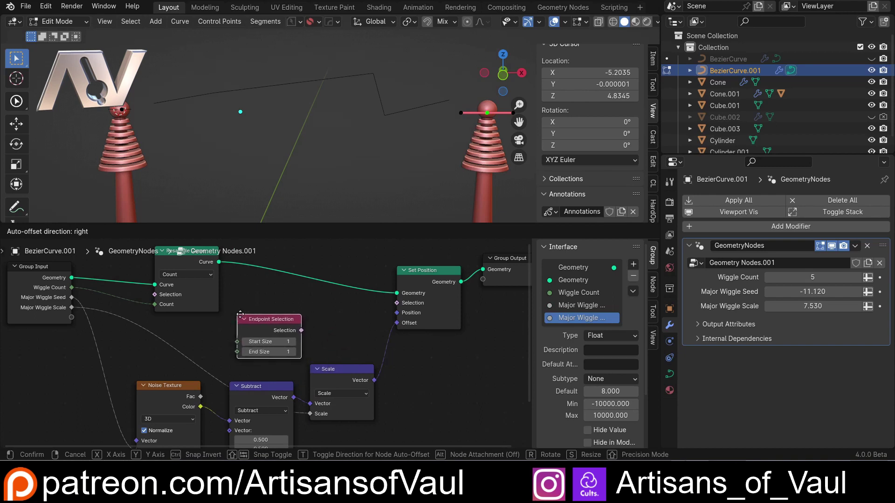
left_click(274, 338)
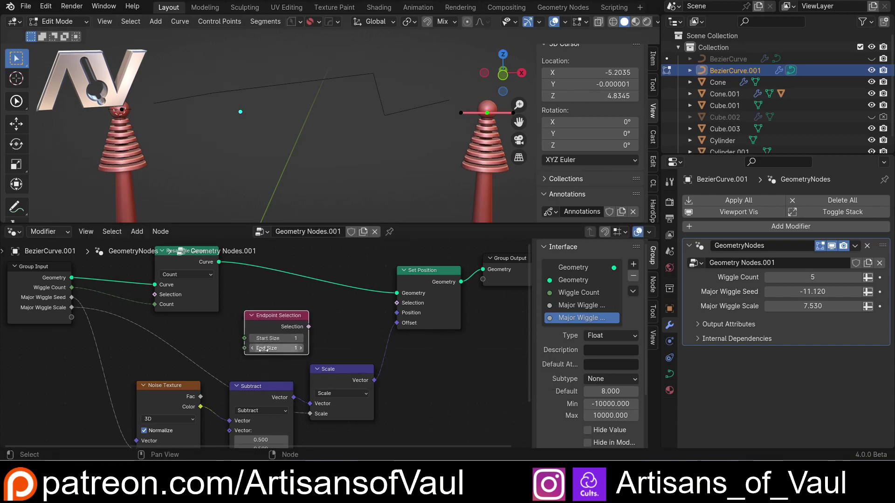
- Connect Endpoint Selection through a Boolean Math node set to Not into Set Position's Selection
left_click_drag(275, 320, 327, 322)
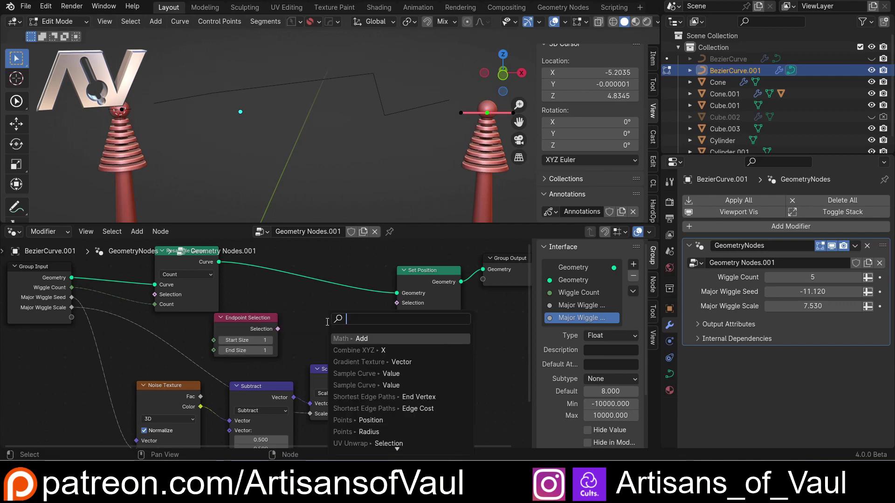
type("bool")
left_click(351, 361)
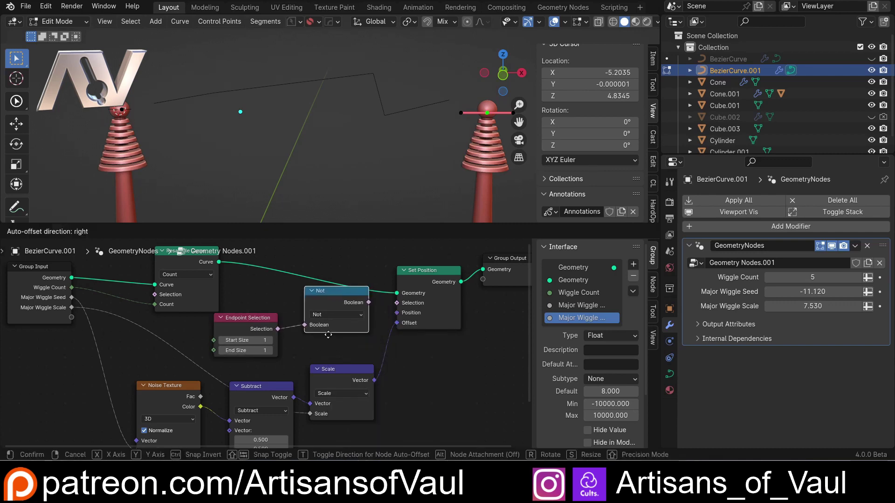
left_click(326, 347)
left_click_drag(366, 315, 396, 304)
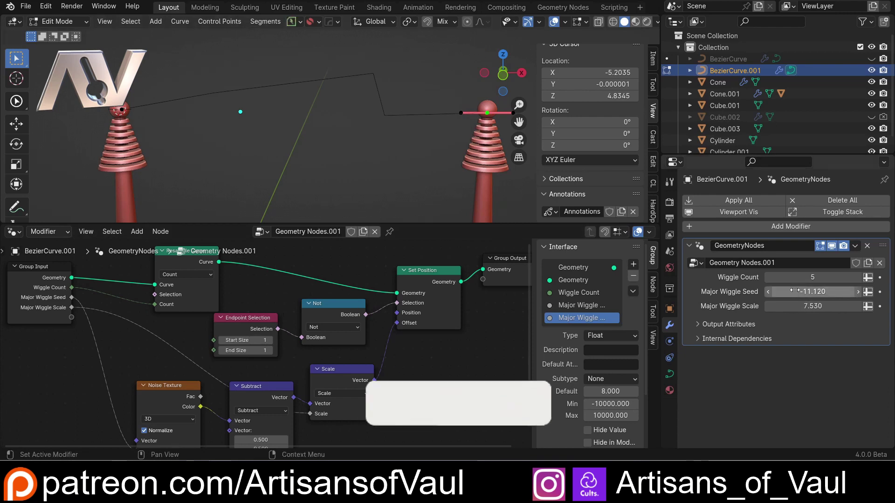
- Set the modifier's Major Wiggle Seed to about -8.98, Major Wiggle Scale to about 8.83 and Wiggle Count to 12
left_click_drag(795, 292, 894, 291)
left_click_drag(812, 306, 843, 306)
left_click_drag(812, 277, 815, 277)
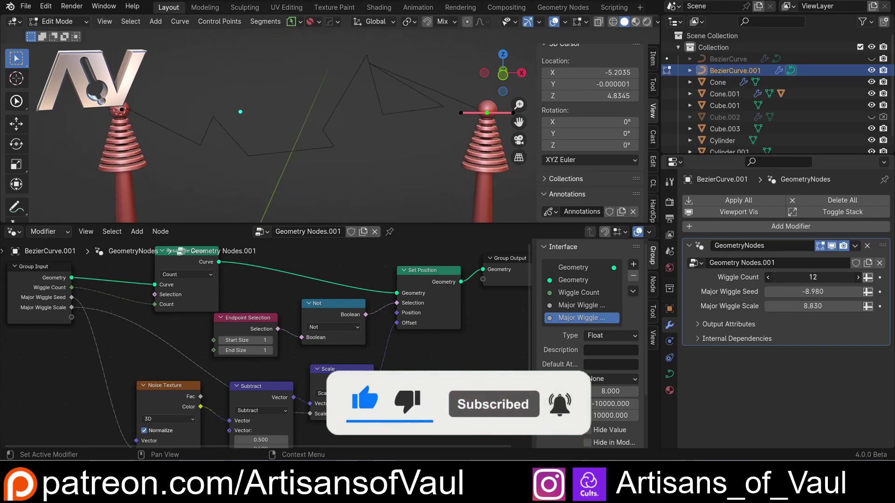
- Hide the 3D viewport's sidebar, then move Group Output farther from Set Position and shift the Noise Texture node slightly
key("n")
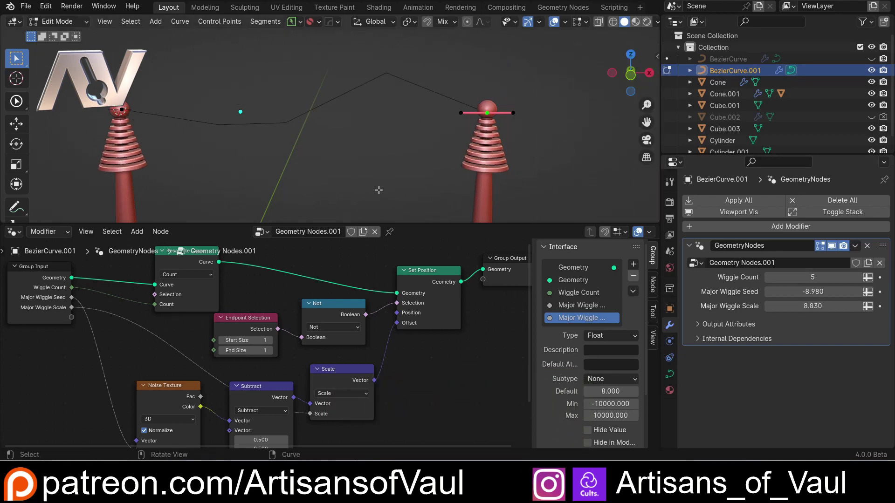
scroll(421, 263, "down", 3)
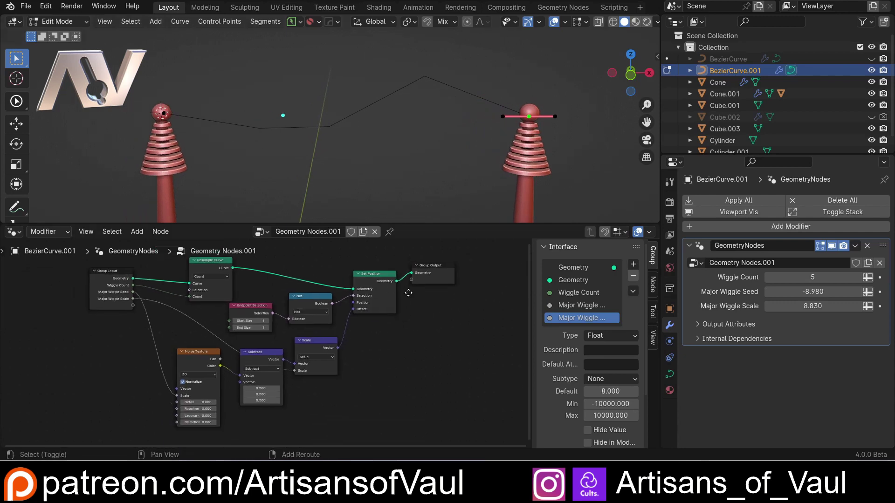
left_click_drag(421, 264, 493, 264)
scroll(353, 345, "down", 2)
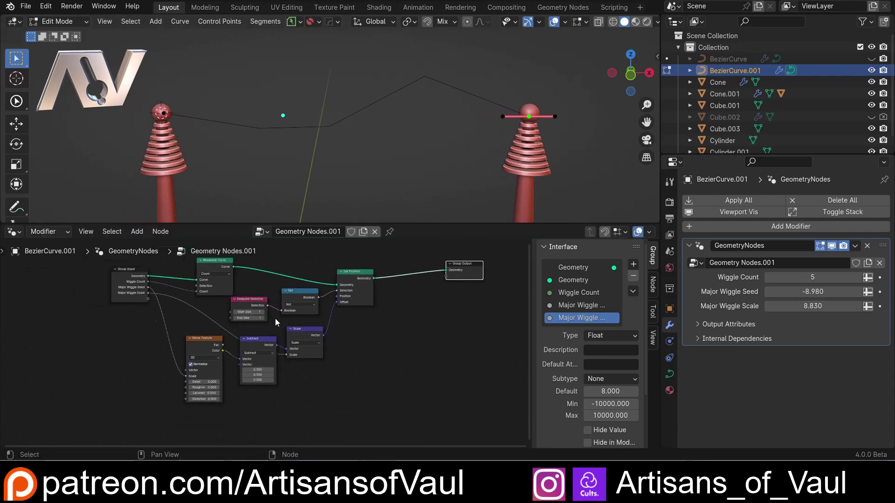
left_click_drag(212, 346, 217, 348)
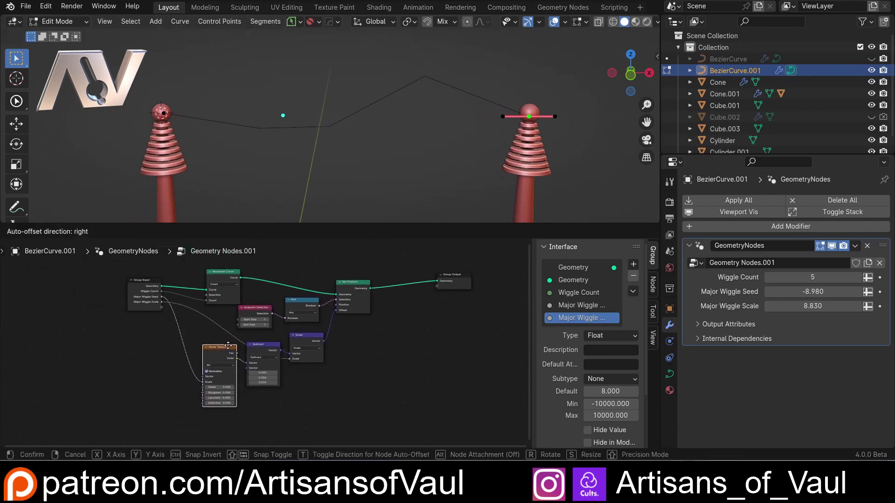
- Join all nodes between Group Input and Group Output in a frame labelled Major Wiggle
left_click_drag(191, 263, 383, 414)
key("ctrl+j")
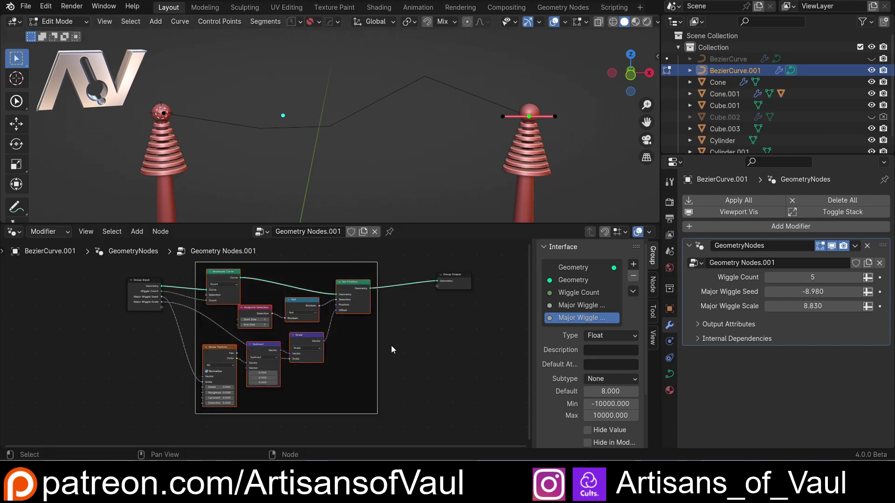
scroll(322, 286, "up", 1)
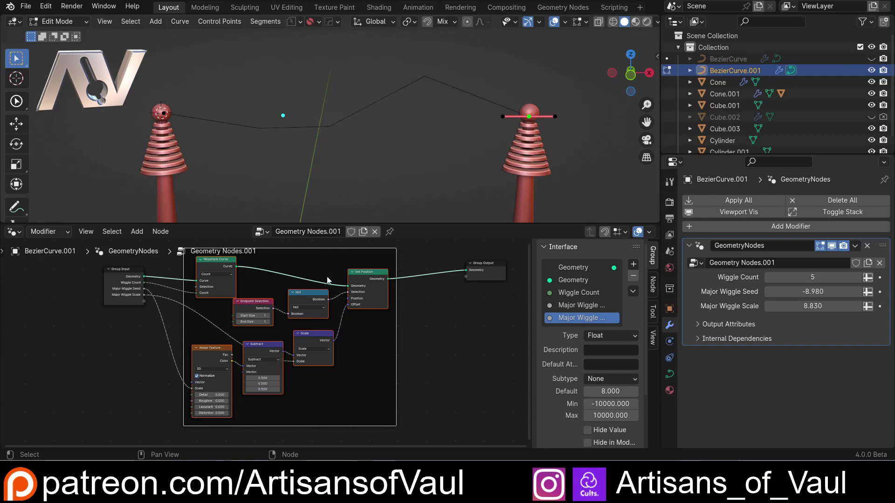
key("F2")
type("Major Wiggle")
key("Return")
- Move the Group Output node well away from the Major Wiggle frame to make room for another frame
middle_click_drag(405, 275, 331, 313)
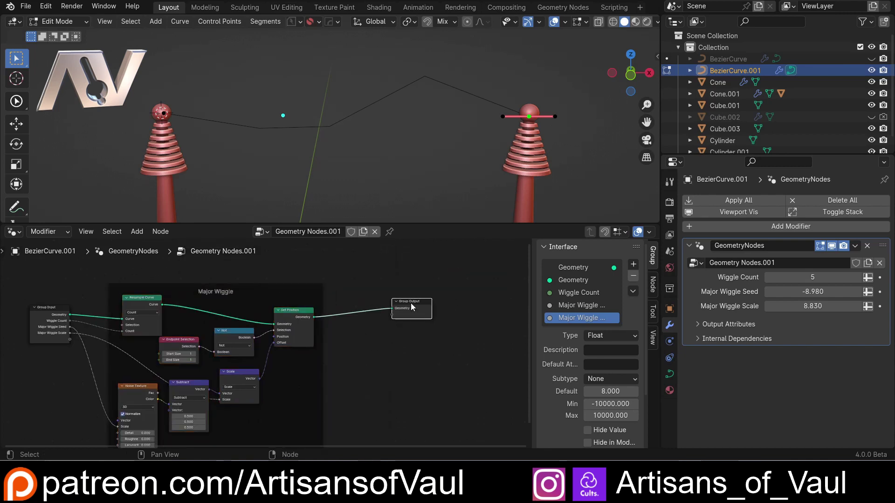
left_click_drag(411, 306, 639, 293)
mouse_move(406, 325)
middle_mouse_down()
mouse_move(389, 308)
mouse_move(419, 311)
mouse_move(401, 329)
middle_mouse_up()
scroll(420, 312, "down", 1)
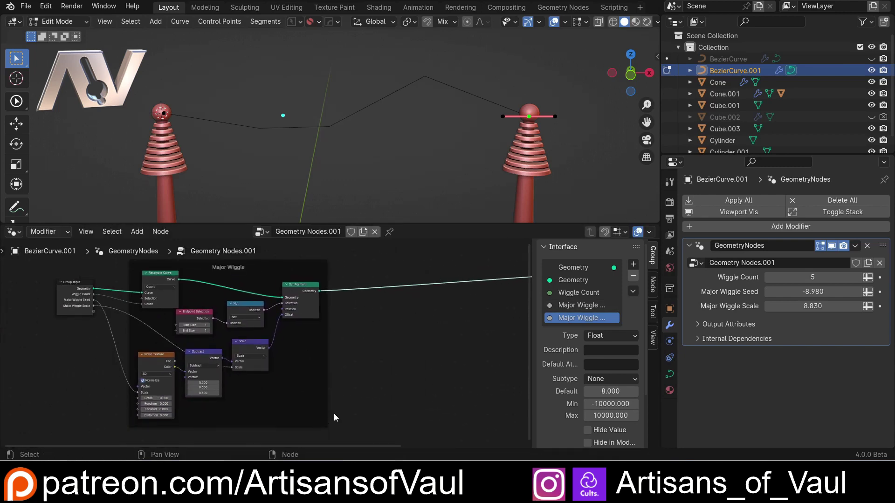
- Duplicate the Major Wiggle frame with its nodes and place the copy between the original frame and Group Output
left_click_drag(334, 414, 145, 279)
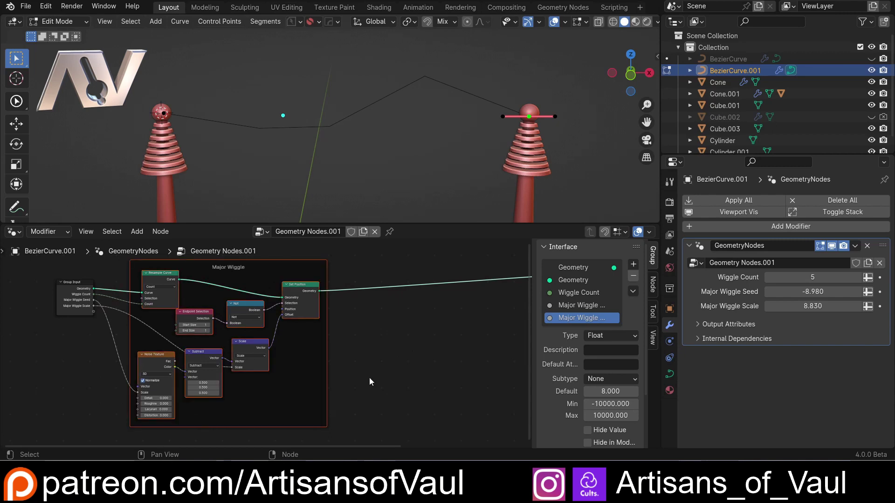
middle_click_drag(422, 353, 341, 347, "shift")
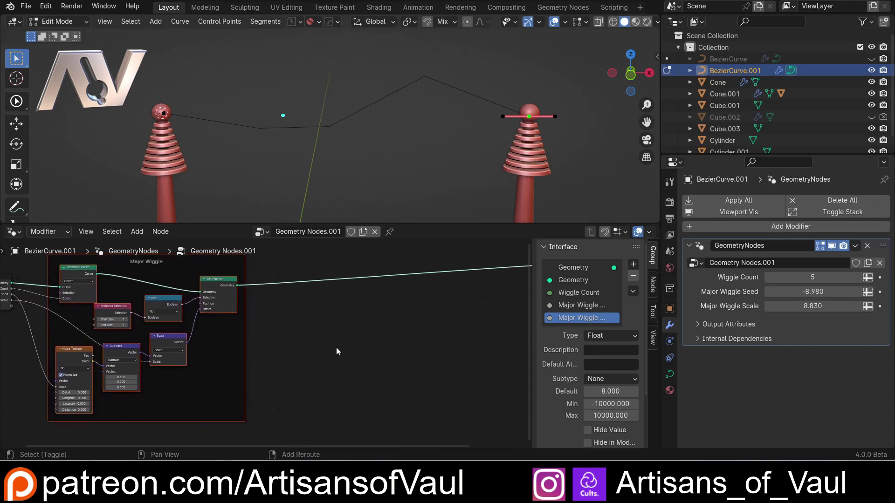
key("g")
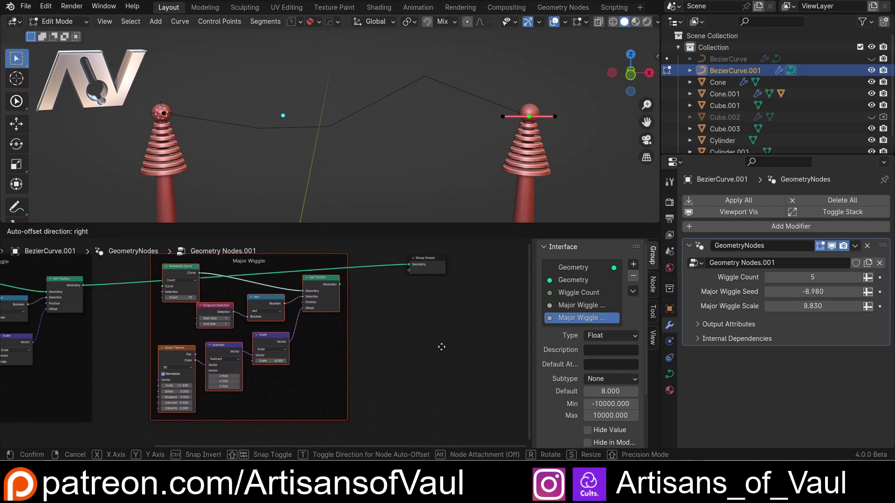
left_click(446, 348)
- Relabel the duplicated frame as Minor Wiggle
middle_click_drag(319, 333, 378, 377)
left_click(316, 306)
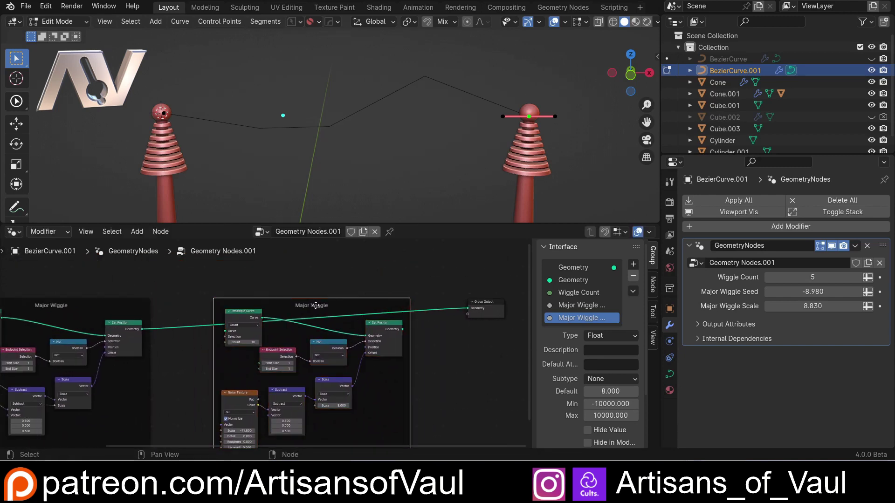
key("F2")
type("Minor")
key("Return")
scroll(327, 289, "down", 1)
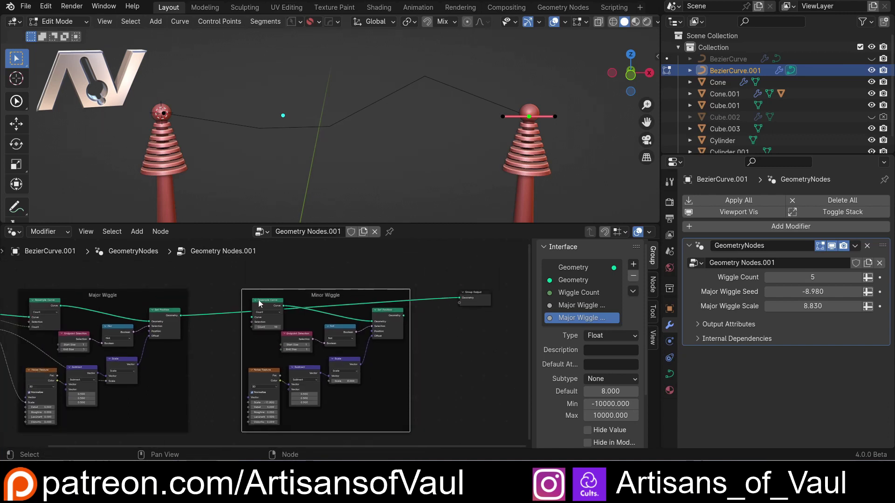
- Move the Resample Curve node in the Minor Wiggle frame up, clear of the link running to Group Output
left_click_drag(259, 303, 265, 272)
middle_click_drag(193, 292, 270, 334)
scroll(278, 319, "up", 3)
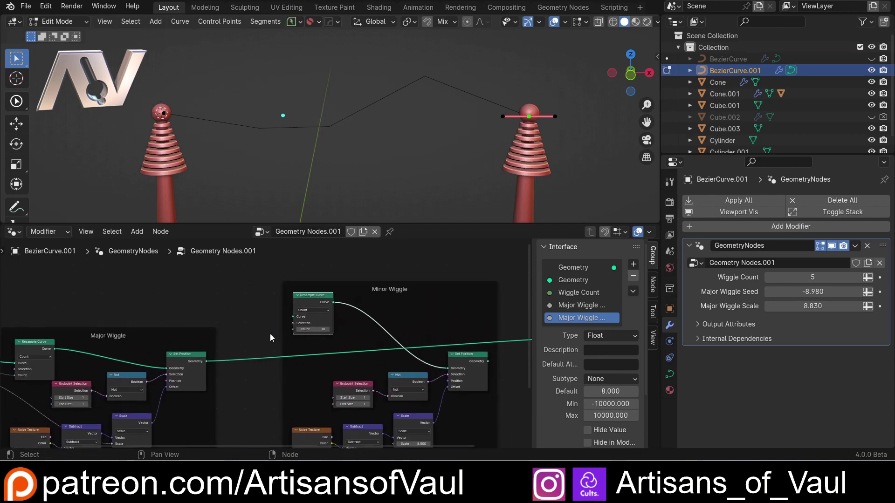
scroll(269, 333, "up", 2)
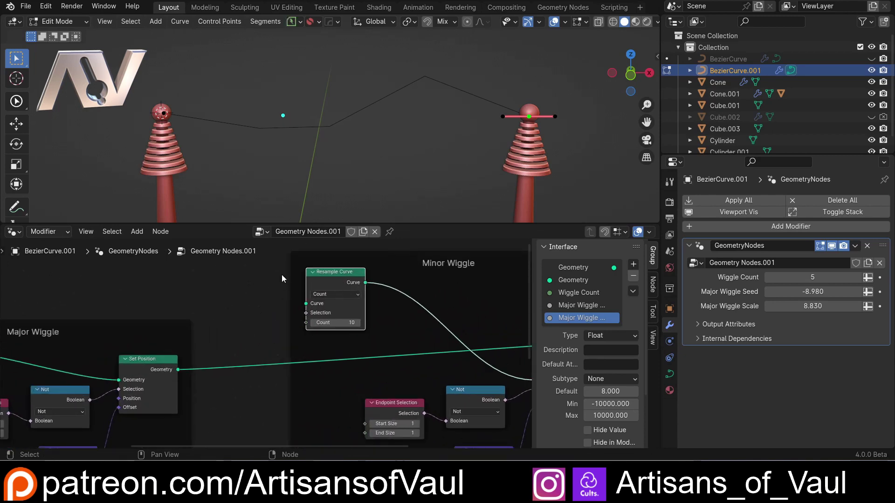
- Annotate the curve with short strokes at its points and between the first two points
left_click(16, 206)
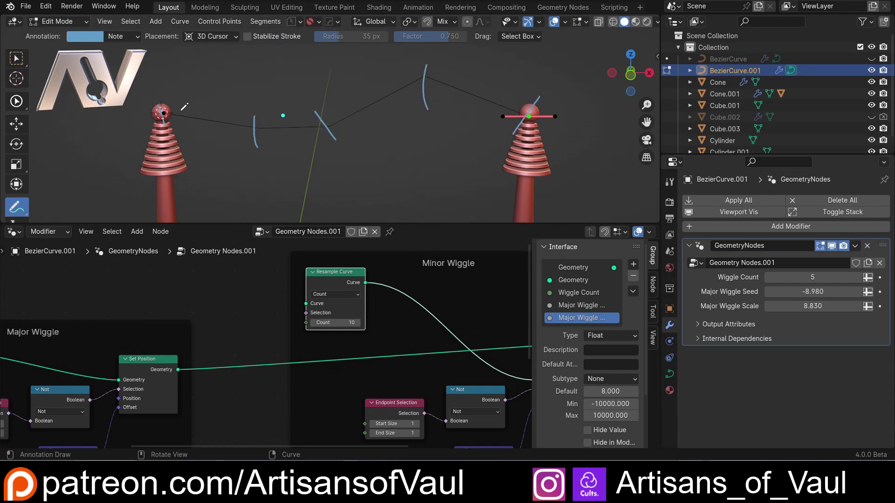
left_click_drag(180, 113, 182, 131)
left_click_drag(198, 115, 202, 122)
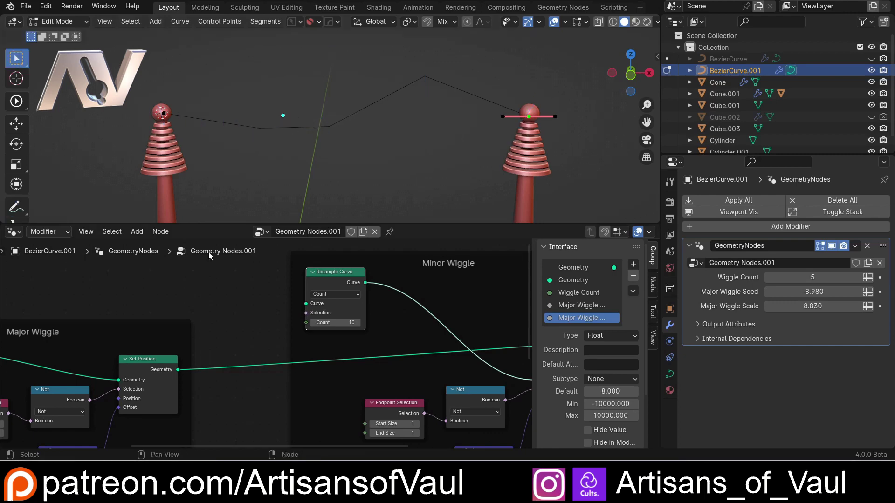
- Add a Math node above the Major Wiggle frame, linked from Group Input's Wiggle Count output
scroll(210, 253, "down", 2)
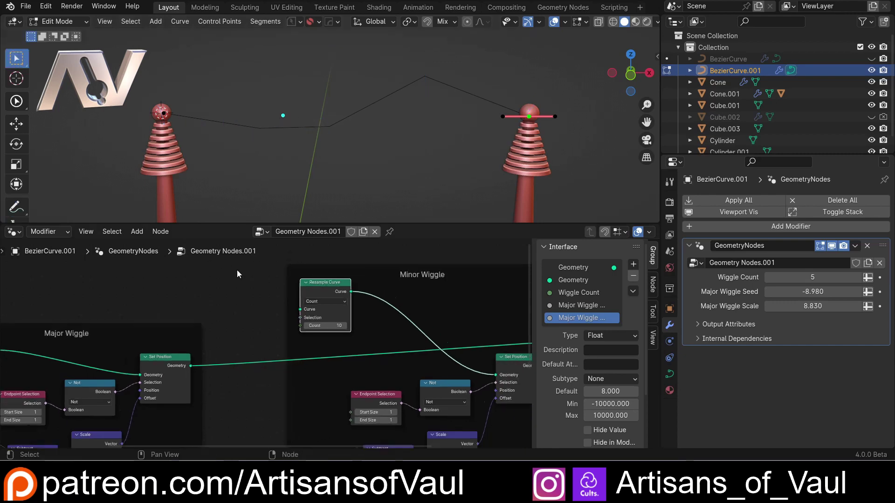
mouse_move(280, 300)
middle_mouse_down()
mouse_move(302, 289)
mouse_move(328, 319)
middle_mouse_up()
middle_click_drag(210, 359, 306, 362)
scroll(154, 349, "up", 4)
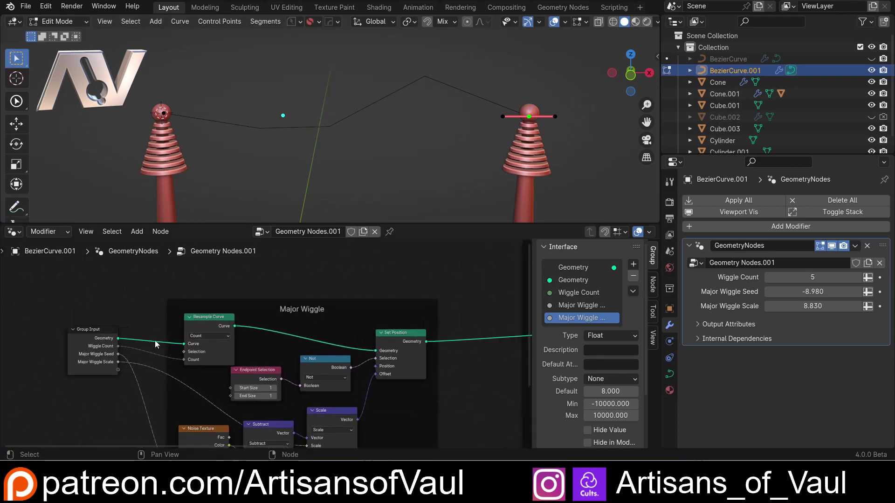
middle_click_drag(346, 292, 243, 374)
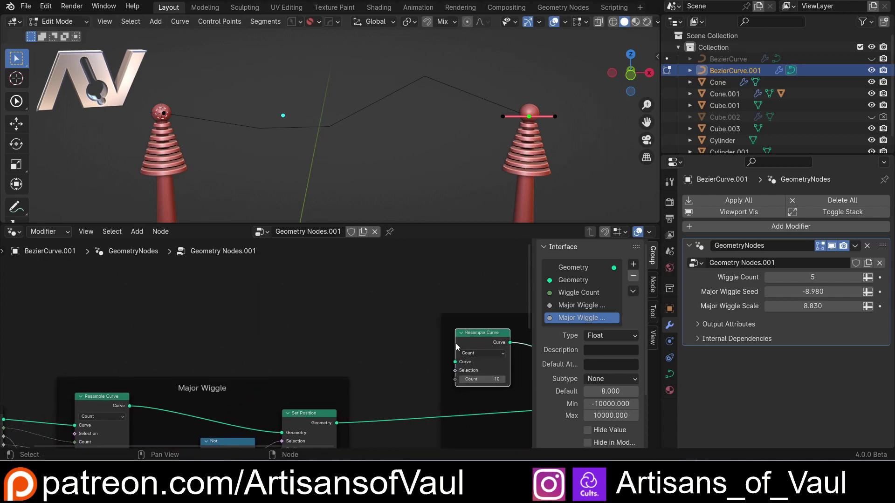
left_click_drag(299, 385, 347, 391)
middle_click_drag(318, 349, 374, 303)
left_click_drag(59, 383, 241, 289)
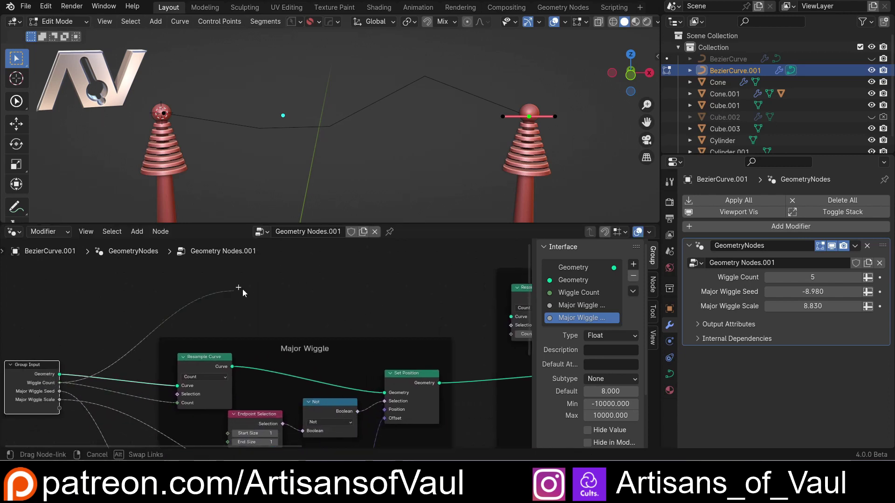
left_click_drag(314, 271, 315, 272)
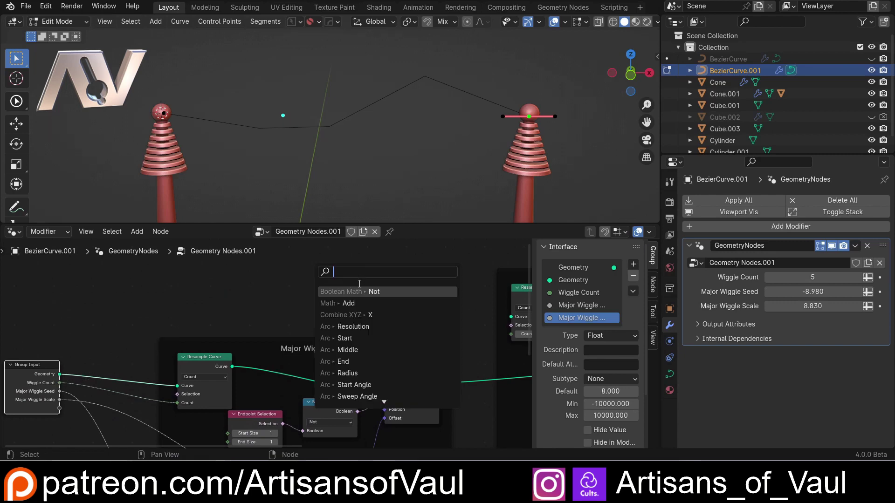
type("math")
left_click(353, 304)
left_click(357, 296)
- Set the Math node to Multiply and connect its output to Count on the Minor Wiggle frame's Resample Curve
left_click(356, 279)
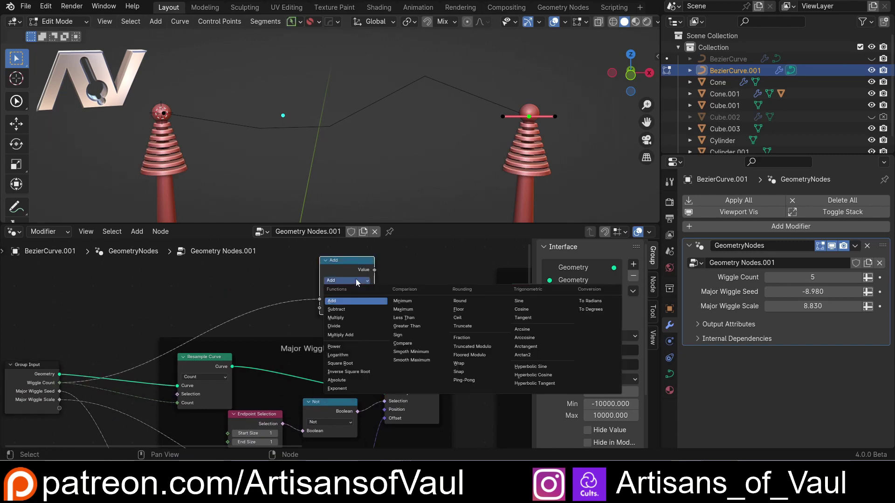
left_click(354, 317)
scroll(354, 314, "down", 1)
left_click_drag(354, 271, 476, 335)
scroll(489, 323, "down", 3)
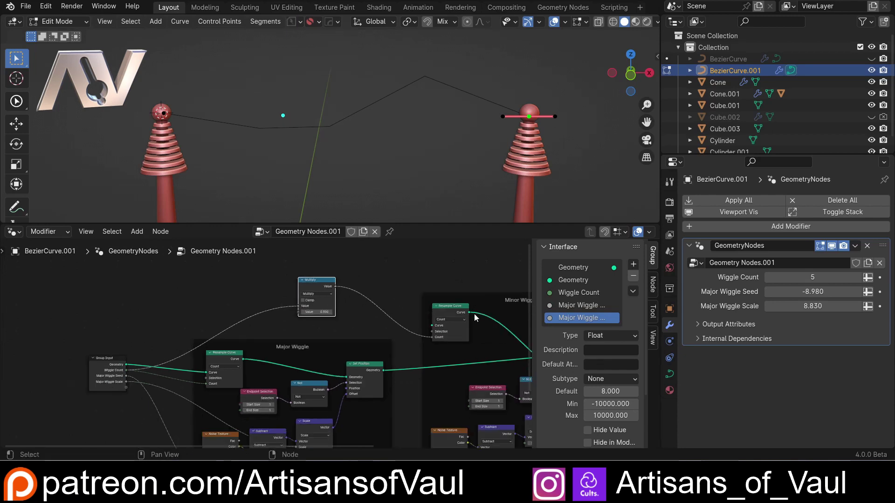
- Expose the Multiply node's second value as a new group input named Minor Wiggle Count
middle_click_drag(475, 315, 385, 307)
scroll(252, 316, "up", 2)
middle_click_drag(248, 319, 401, 327)
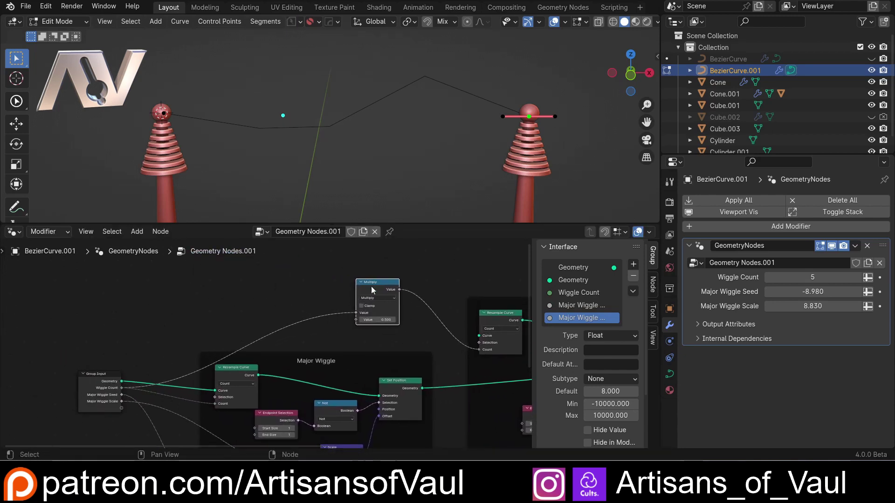
scroll(403, 330, "up", 1)
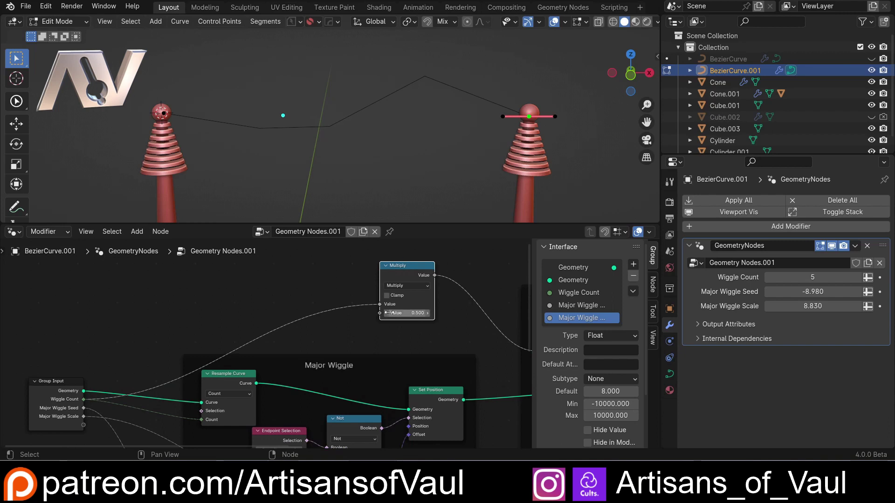
middle_click_drag(269, 328, 287, 308)
left_click_drag(101, 404, 399, 293)
double_click(575, 330)
key("Return")
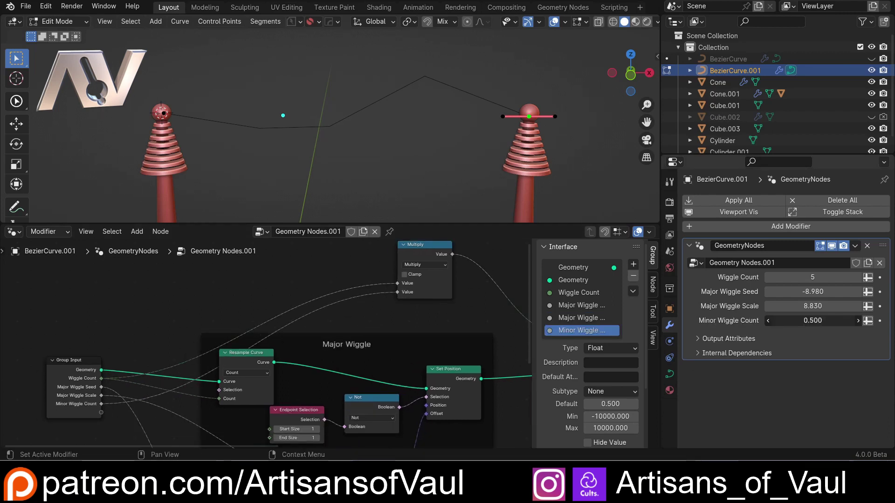
- Set the modifier's Minor Wiggle Count to 10
left_click(788, 320)
type("10")
key("Return")
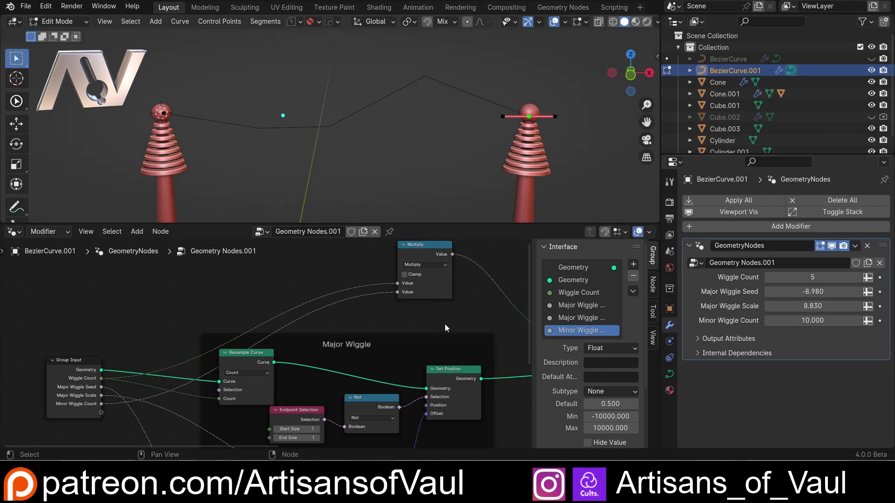
- Collapse the Endpoint Selection and Not nodes in the Minor Wiggle frame
middle_click_drag(436, 319, 195, 301)
scroll(194, 301, "down", 3)
middle_click_drag(399, 358, 358, 316)
left_click(295, 332)
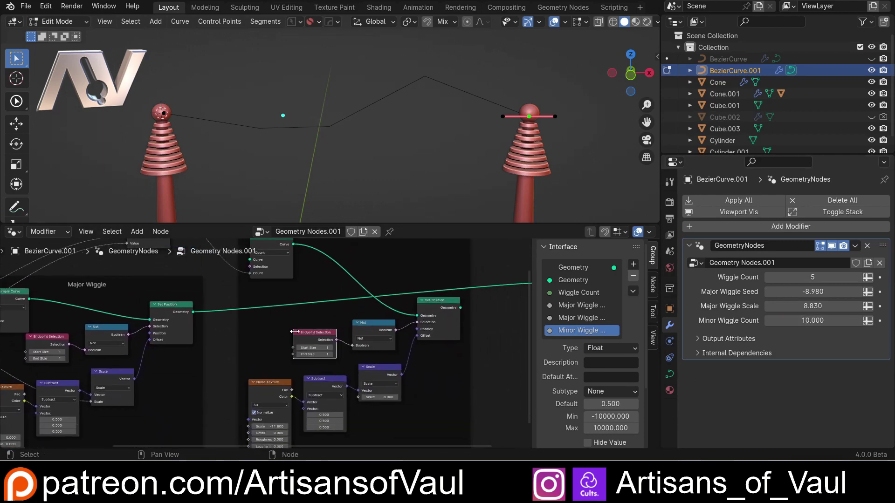
key("h")
key("h")
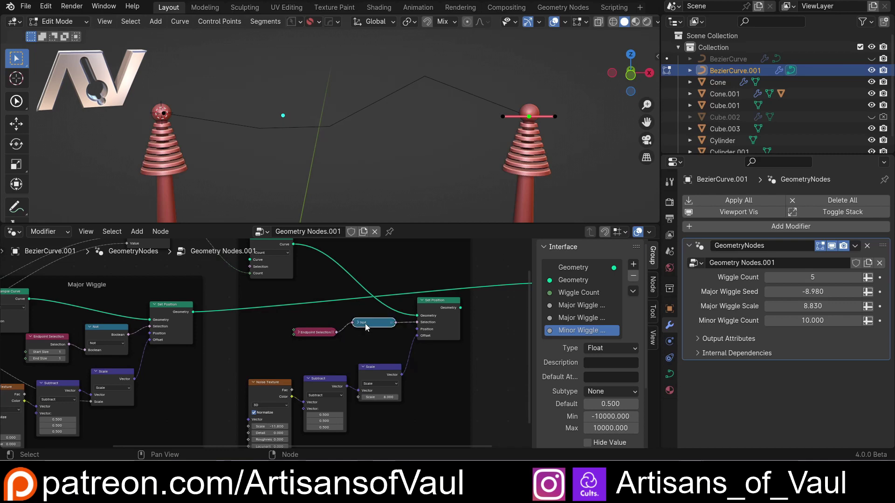
- Move the Scale node in the Minor Wiggle frame farther from the Subtract node
middle_click_drag(300, 372, 329, 299)
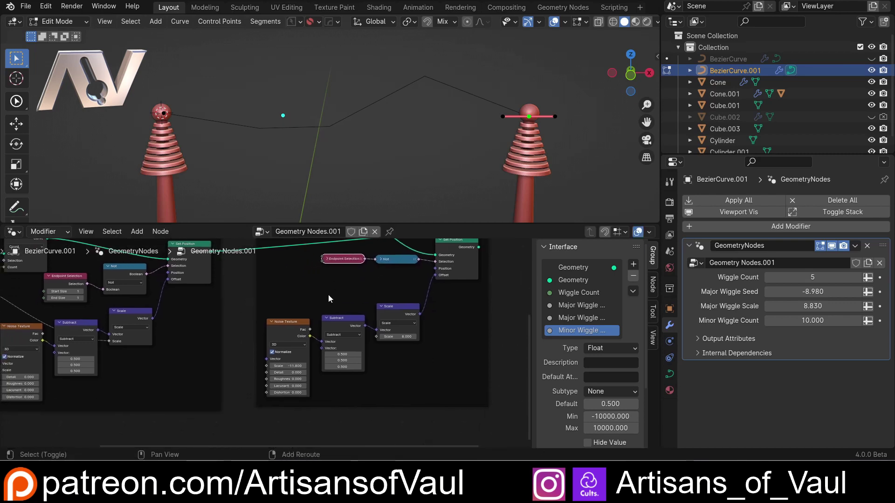
scroll(330, 368, "up", 4)
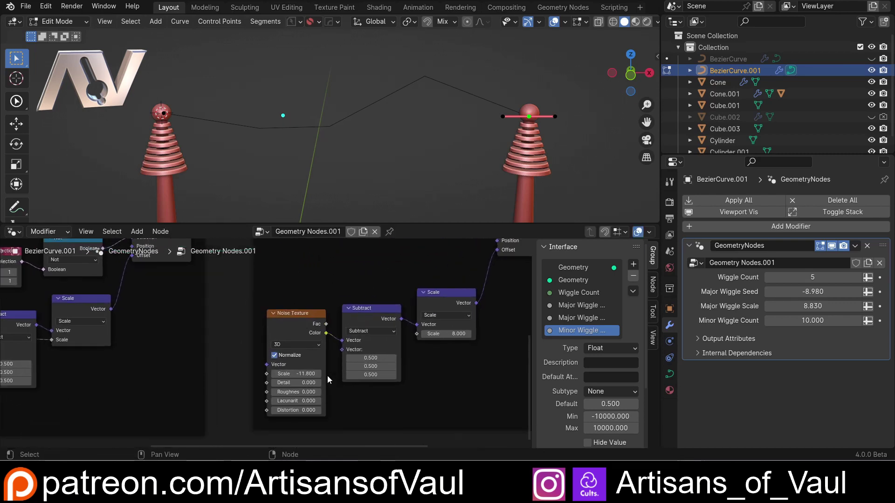
middle_click_drag(405, 397, 346, 407, "shift")
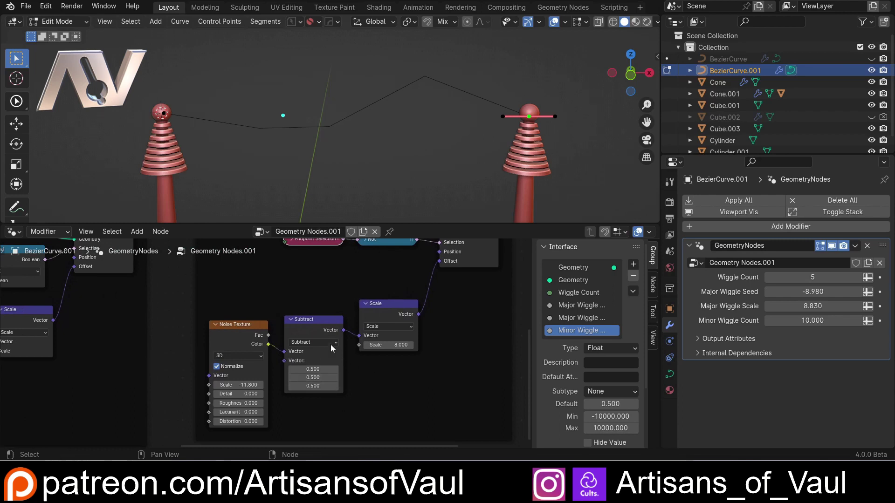
middle_click_drag(385, 356, 332, 385, "shift")
left_click_drag(335, 336, 364, 321)
scroll(403, 314, "down", 2)
middle_click_drag(403, 318, 379, 325)
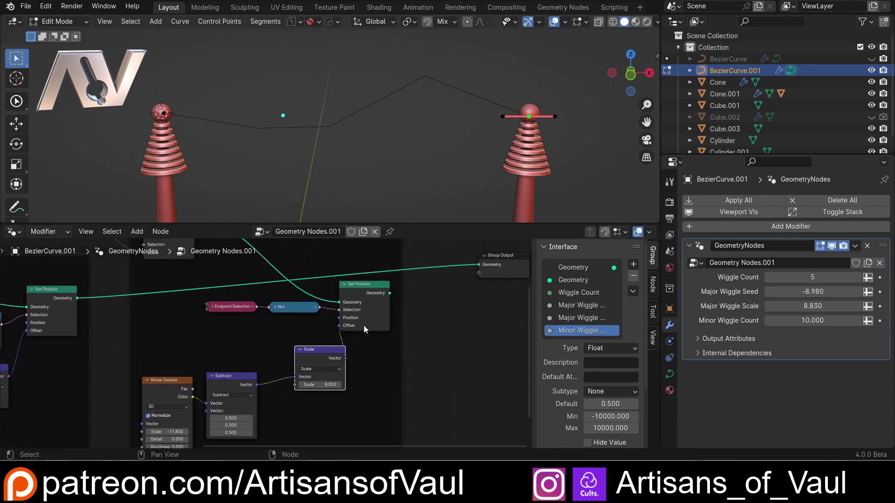
- Connect the Major Wiggle frame's Set Position geometry to the Curve input of the Minor Wiggle frame's Resample Curve
scroll(318, 303, "down", 4)
middle_click_drag(317, 303, 321, 347)
left_click_drag(145, 345, 194, 300)
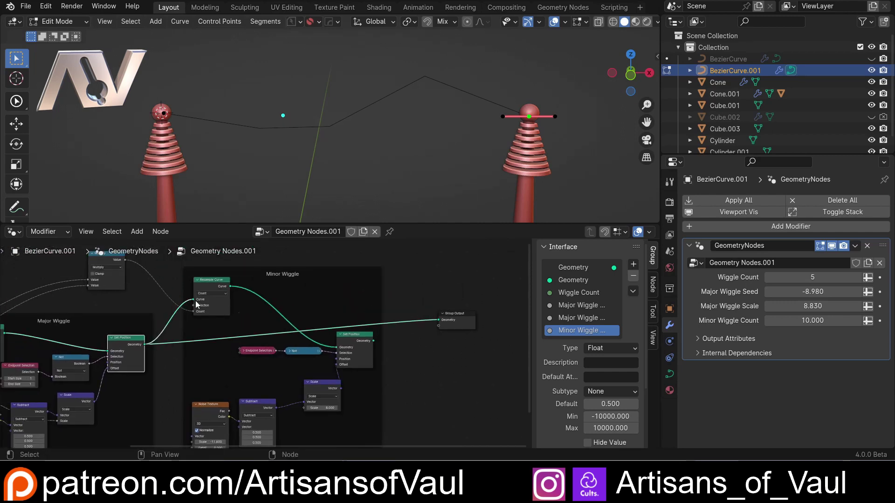
- Connect the Geometry output of the Minor Wiggle frame's Set Position node to the Group Output
left_click_drag(374, 340, 438, 320)
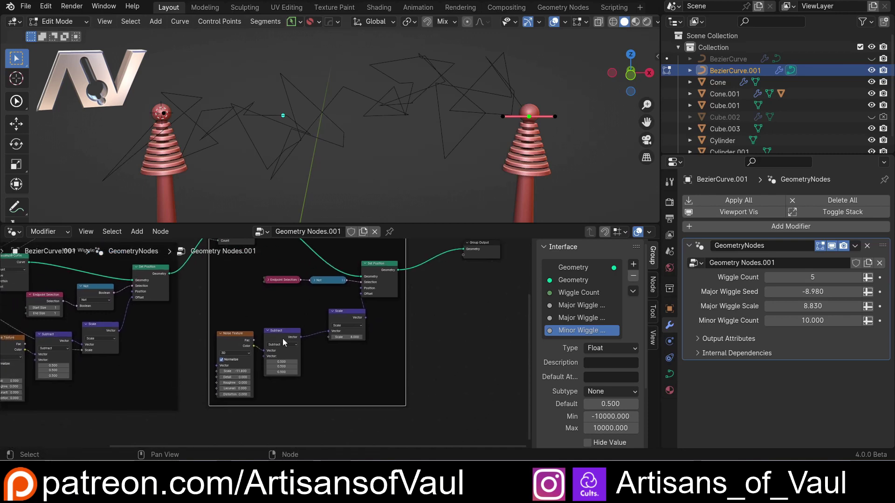
scroll(282, 338, "up", 2)
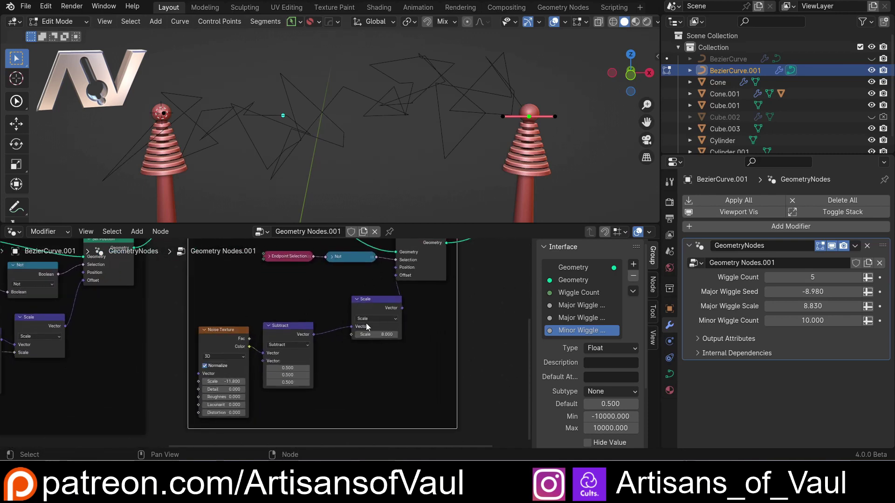
- Shift the Minor Wiggle frame's Set Position and Scale nodes away from the Subtract node and set the Scale factor to 0.5
middle_click_drag(363, 376, 313, 411)
scroll(396, 344, "down", 3)
middle_click_drag(396, 344, 339, 362)
left_click_drag(330, 300, 387, 296)
left_click_drag(298, 350, 340, 332)
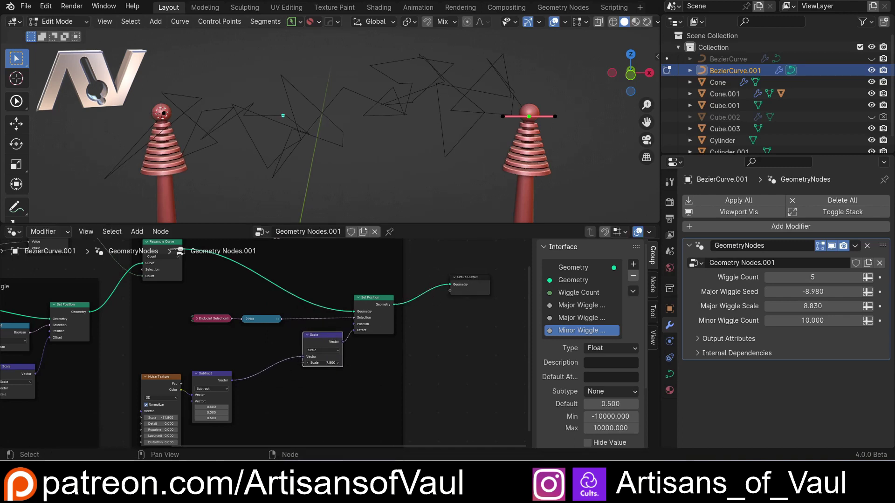
left_click_drag(326, 363, 294, 363)
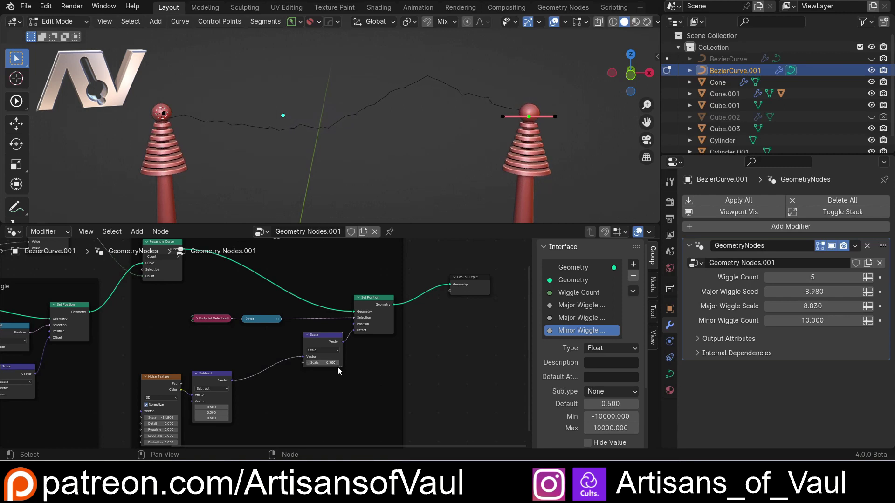
- Add a Group Input node below the Minor Wiggle frame's Subtract node and connect the Scale node's Scale factor to its empty socket
middle_click_drag(334, 349, 359, 294)
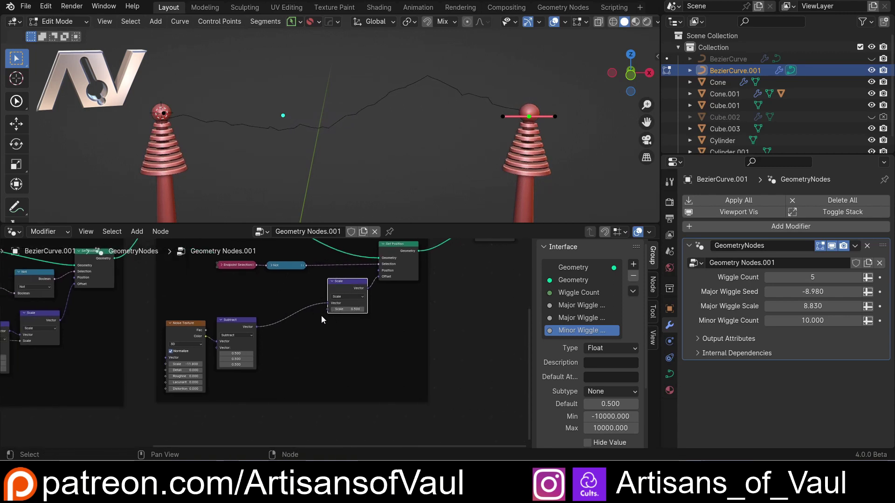
scroll(267, 370, "down", 1)
key("shift+a")
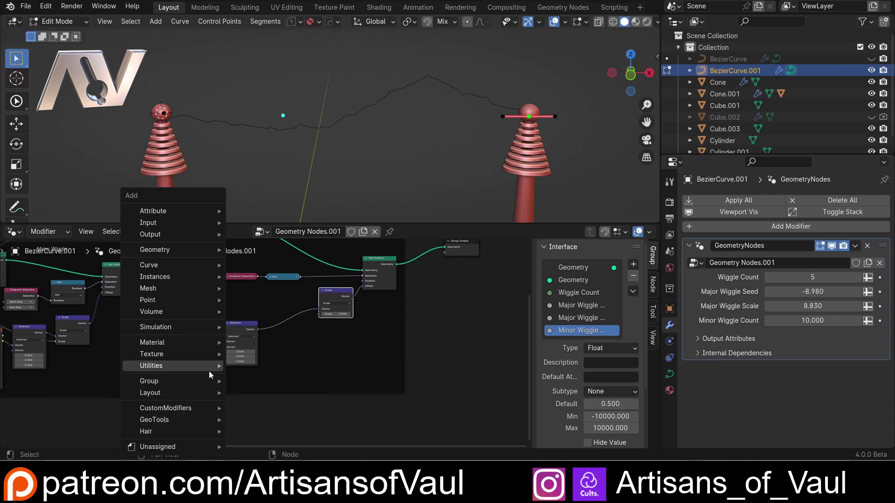
type("in")
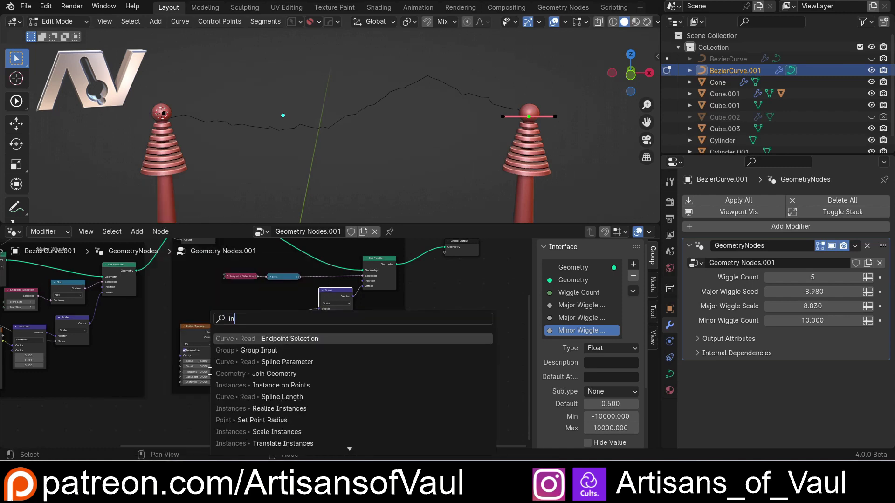
left_click(240, 350)
left_click(222, 383)
middle_click_drag(109, 345, 145, 369)
scroll(287, 388, "up", 5)
middle_click_drag(287, 388, 324, 388)
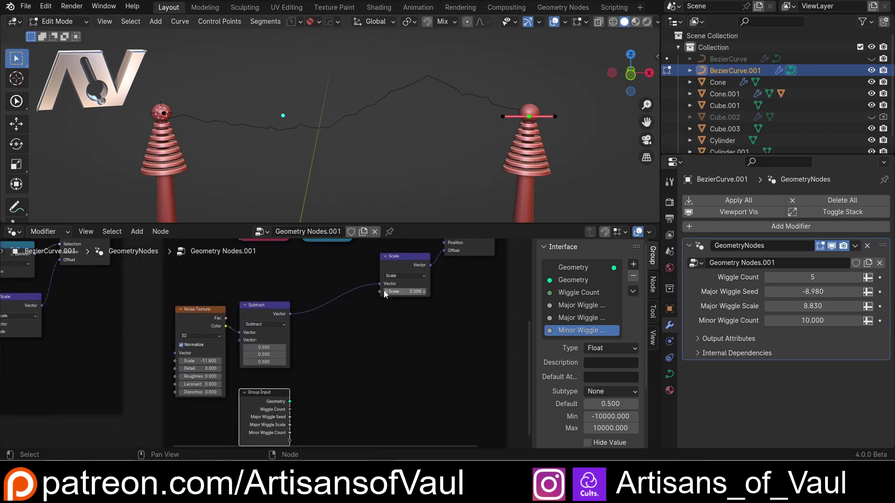
left_click_drag(384, 293, 291, 399)
- Rename the new Scale group input to "Minor Wiggle Scale"
double_click(560, 343)
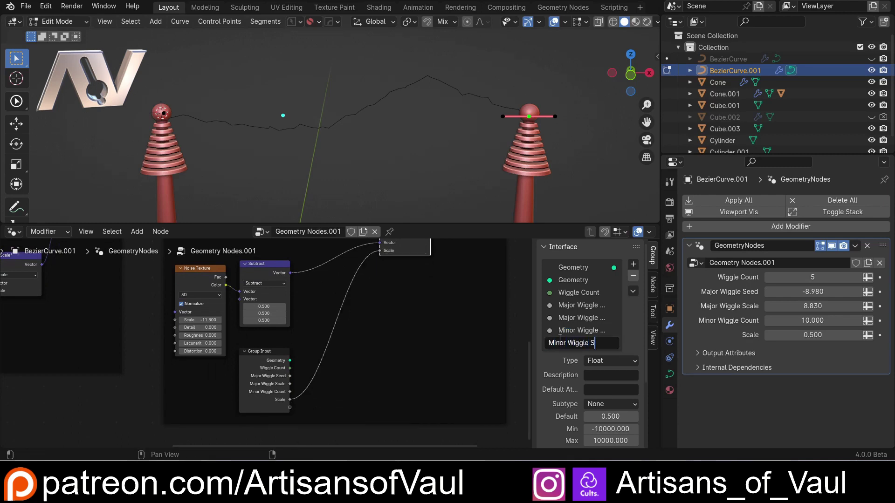
type("Minor Wiggle Scale")
key("Return")
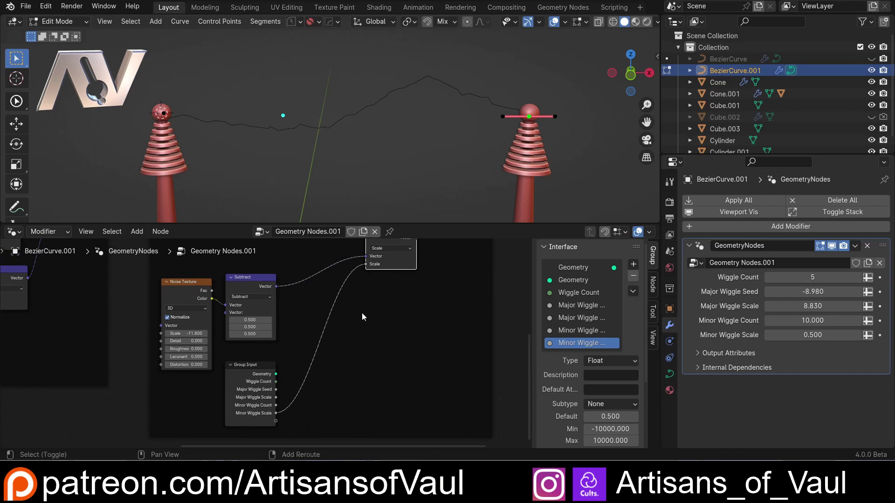
- Insert a Math node dividing by 5 between the Group Input and the Scale node, and set the modifier's Minor Wiggle Scale to 4.490
key("shift+a")
type("math")
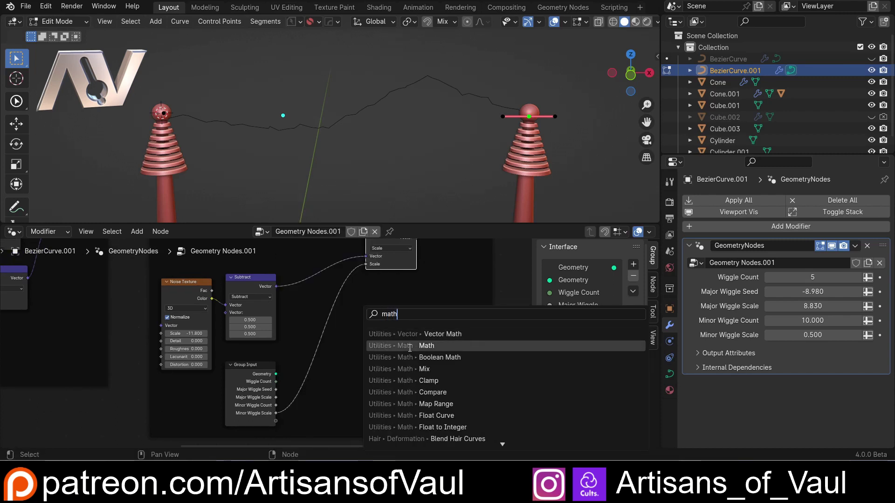
left_click(424, 345)
left_click(359, 343)
left_click(354, 350)
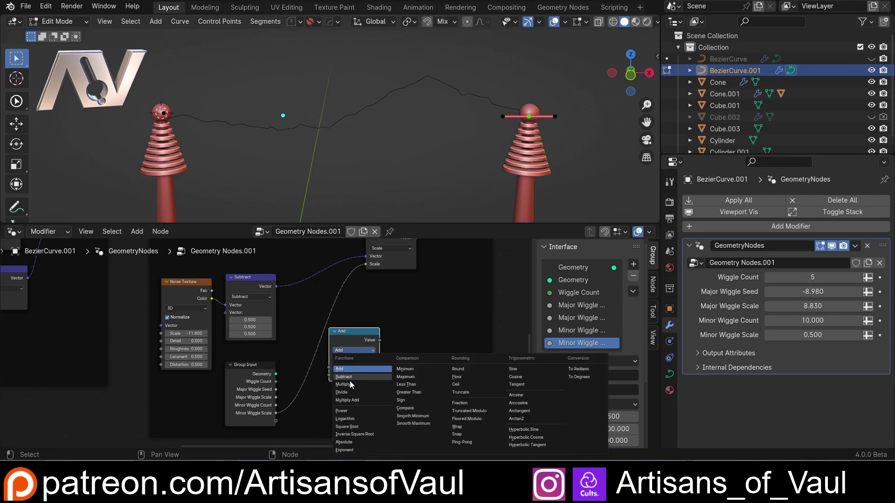
left_click(342, 392)
left_click_drag(351, 376, 339, 359)
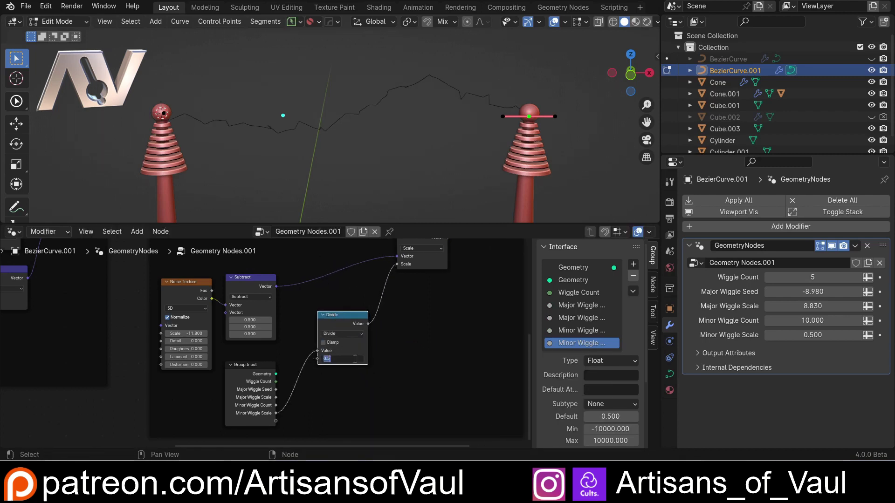
key("Return")
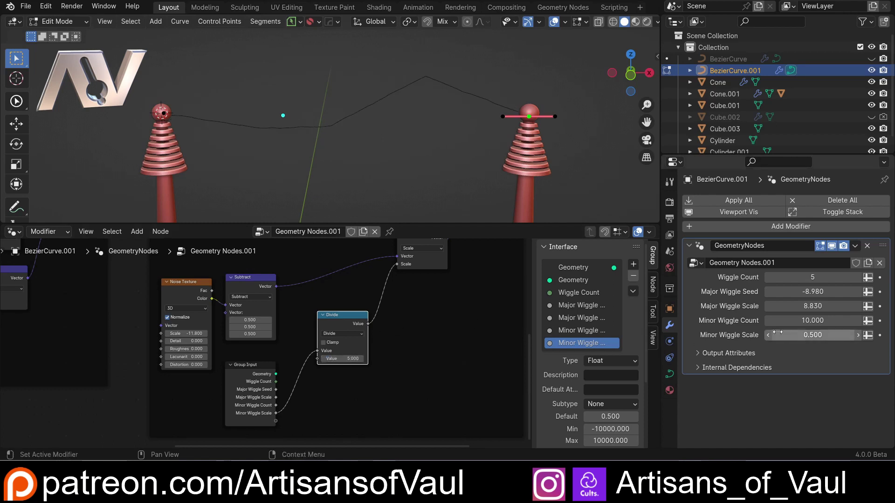
mouse_move(797, 335)
left_mouse_down()
mouse_move(834, 335)
mouse_move(806, 335)
mouse_move(814, 335)
left_mouse_up()
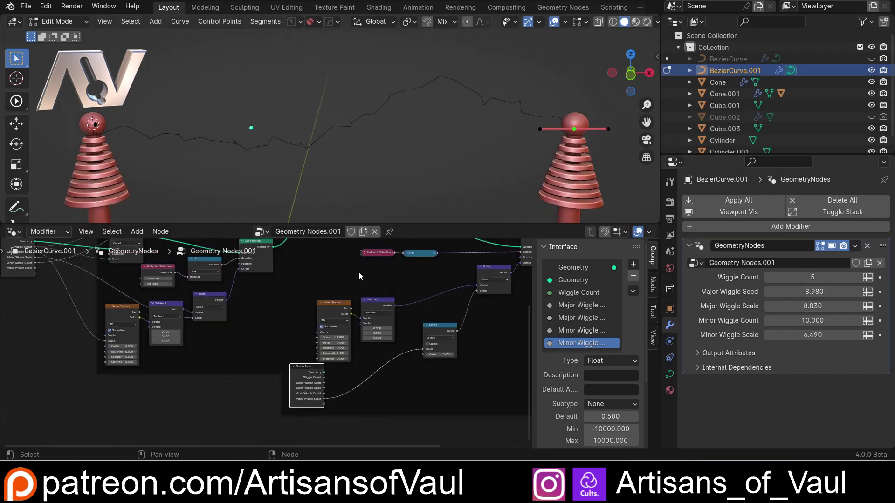
- Reposition the Group Output and spread out the Minor Wiggle frame's Subtract, Noise Texture and Group Input nodes
scroll(360, 276, "down", 3)
middle_click_drag(447, 246, 386, 313)
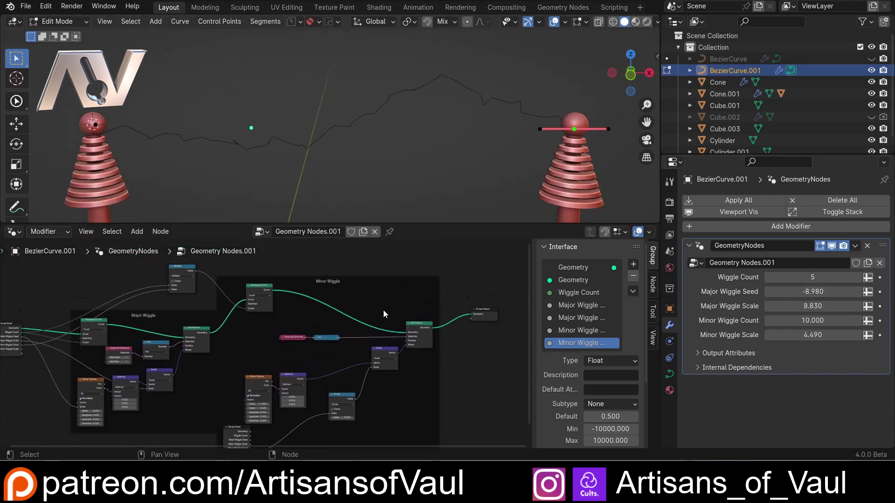
left_click_drag(385, 314, 320, 260)
scroll(331, 368, "down", 4)
key("g")
left_click(355, 363)
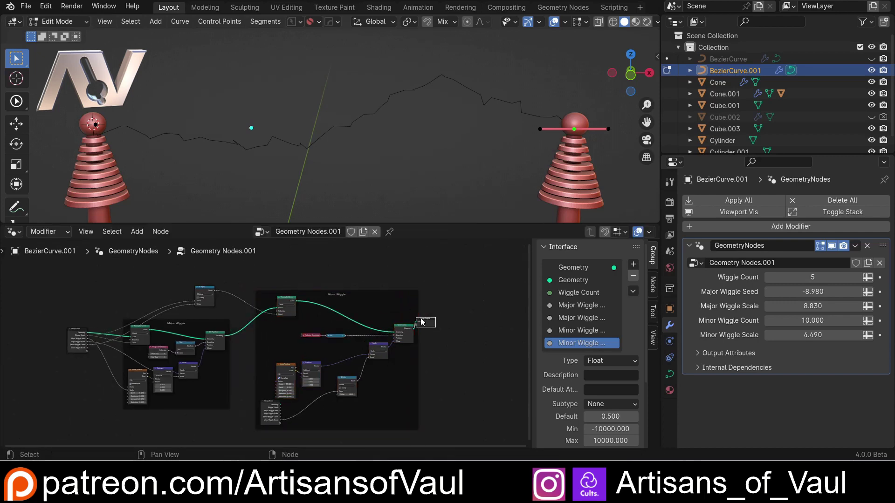
scroll(276, 396, "up", 6)
left_click_drag(359, 295, 398, 266)
left_click_drag(282, 299, 313, 284)
middle_click_drag(298, 336, 308, 298)
left_click_drag(244, 374, 242, 323)
- Expose the Minor Wiggle Noise Texture's Scale as a group input named "Minor Wiggle Seed", ordered above Minor Wiggle Scale
left_click_drag(293, 308, 273, 389)
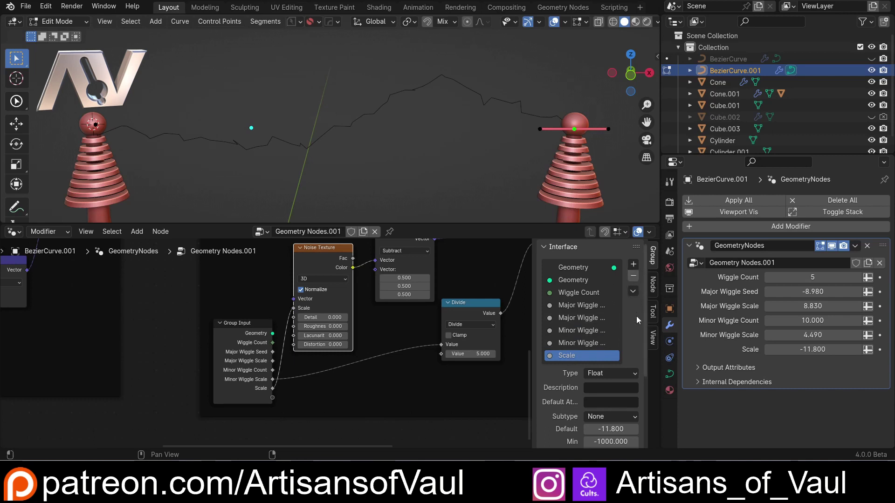
left_click_drag(566, 355, 570, 337)
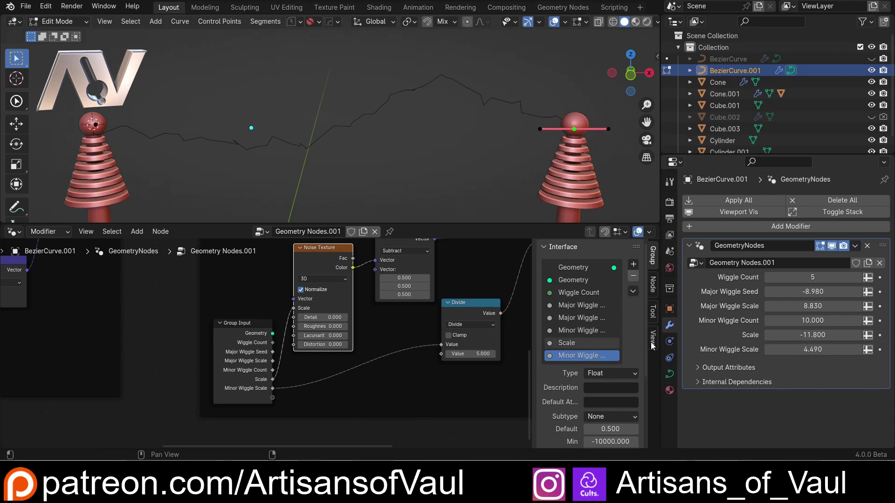
double_click(581, 343)
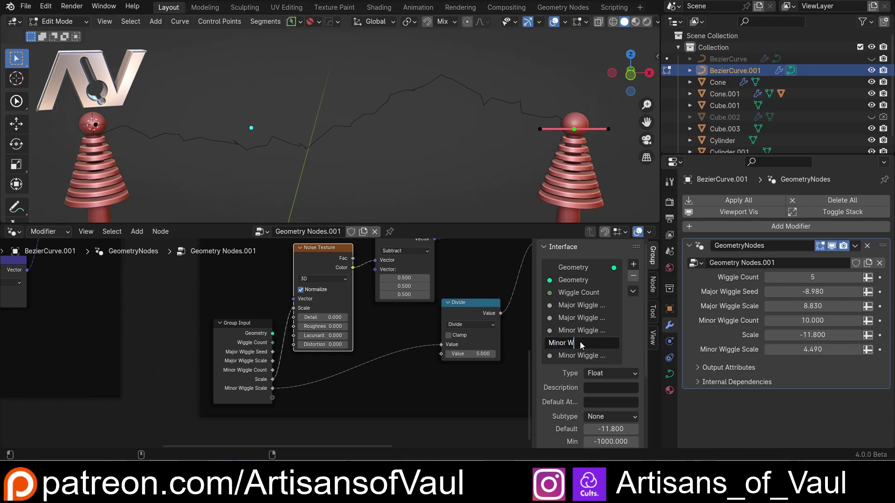
type("Minor Wiggle Seed")
key("Return")
- Set the modifier's Major Wiggle Seed to -7.900, Major Wiggle Scale to 13.140 and Minor Wiggle Count to 13
middle_click_drag(376, 140, 436, 159, "shift")
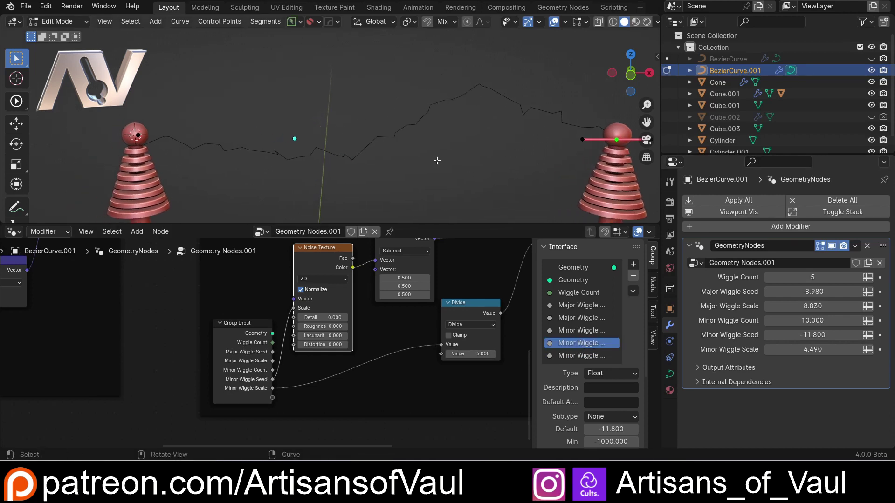
left_click_drag(799, 287, 823, 292)
left_click_drag(810, 306, 849, 306)
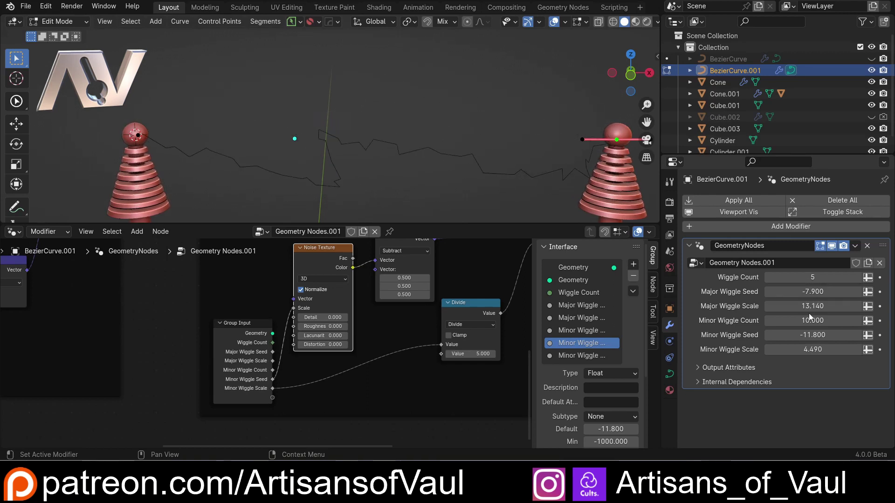
left_click_drag(804, 326, 767, 326)
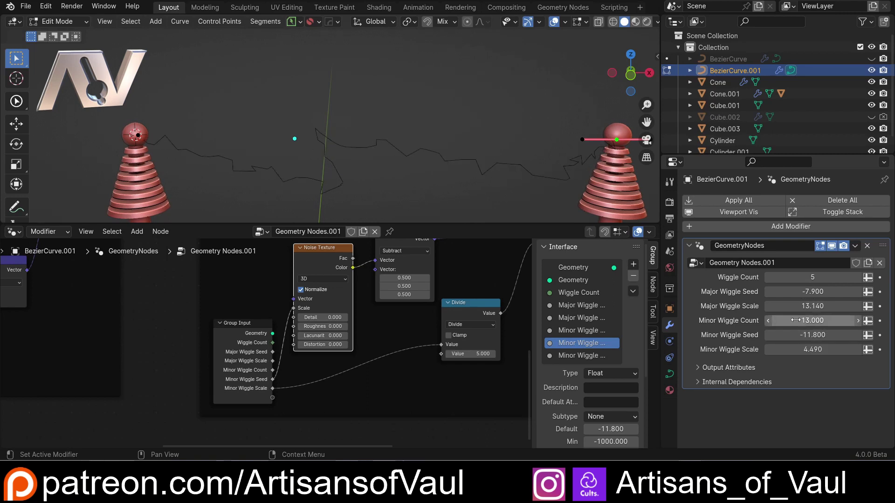
key("BackSpace")
- Change the Minor Wiggle Count group input's type to Integer
left_click(578, 330)
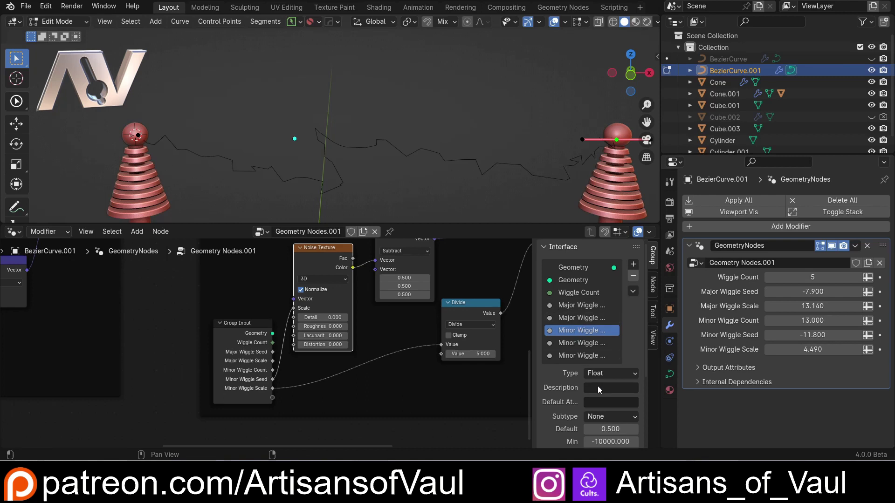
scroll(638, 340, "down", 2)
left_click(611, 333)
left_click(606, 268)
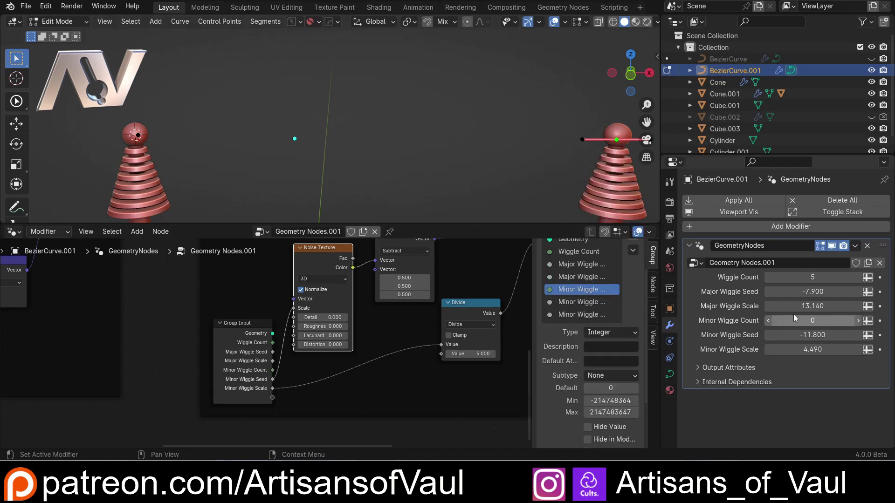
- Set the modifier's Minor Wiggle Count to -12
left_click_drag(813, 321, 746, 320)
scroll(399, 178, "down", 2)
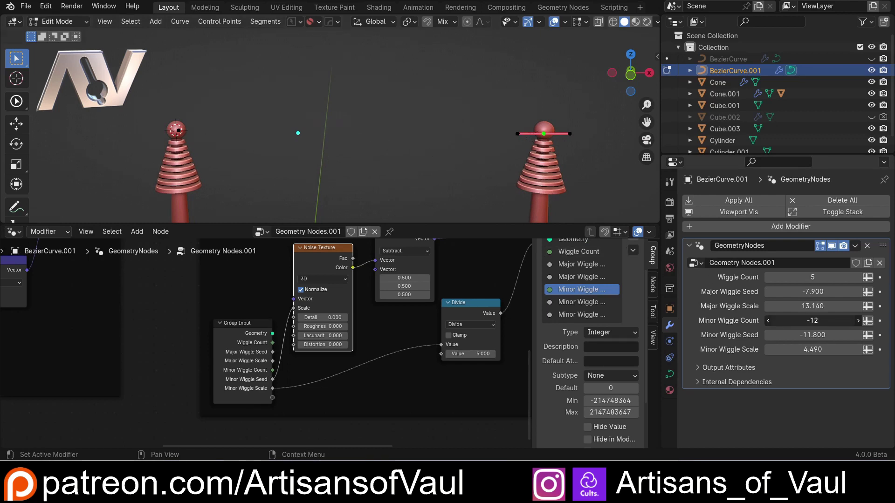
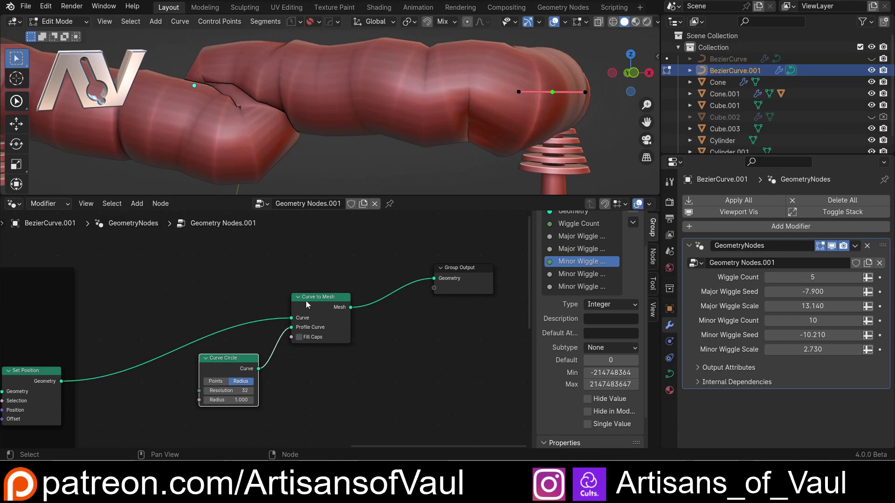
- Reposition the Curve Circle node and set its resolution to 6 and its radius to 0.2
left_click_drag(238, 364, 263, 347)
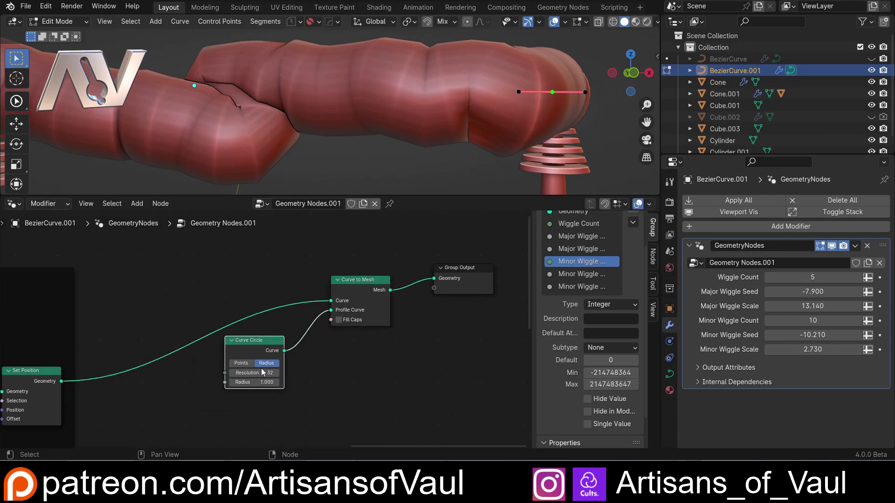
type("6")
key("Return")
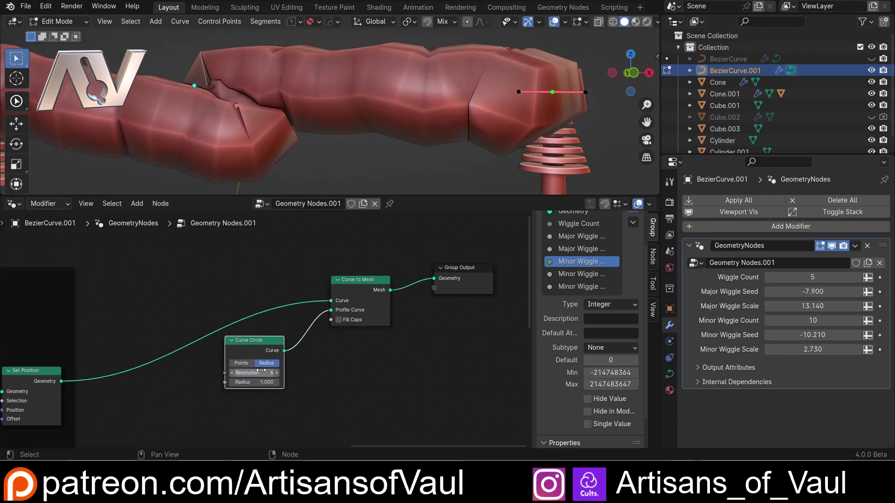
scroll(261, 326, "down", 3)
middle_click_drag(260, 328, 280, 334)
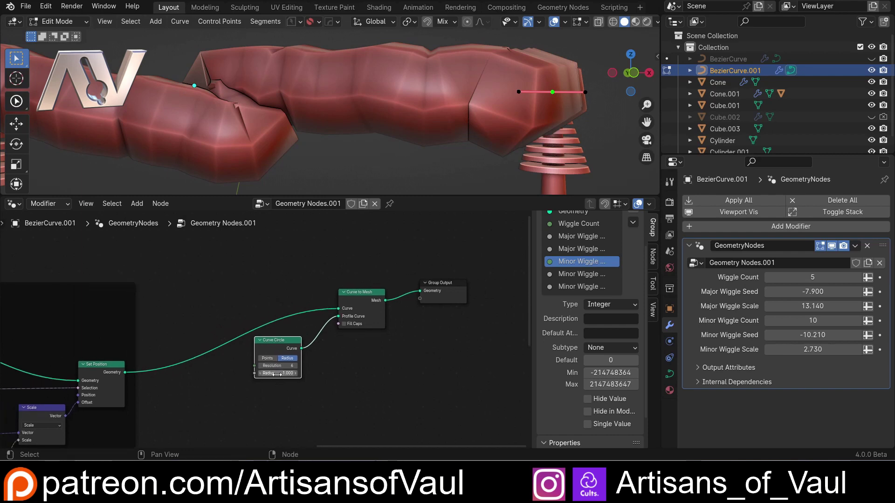
mouse_move(278, 374)
left_mouse_down()
mouse_move(288, 374)
mouse_move(263, 373)
mouse_move(282, 373)
left_mouse_up()
- Move the Group Output farther from the Curve to Mesh node and bring the Curve Circle node closer to Curve to Mesh
middle_click_drag(249, 299, 296, 281, "shift")
scroll(302, 289, "down", 2)
scroll(446, 301, "down", 2)
middle_click_drag(436, 324, 368, 340)
left_click_drag(353, 299, 506, 285)
scroll(324, 344, "up", 3)
middle_click_drag(246, 373, 383, 361)
scroll(406, 308, "up", 1)
left_click_drag(351, 320, 383, 313)
- Add a Group Input node beside the Minor Wiggle frame and connect the Curve Circle's Radius to its empty socket
key("shift+a")
mouse_move(276, 371)
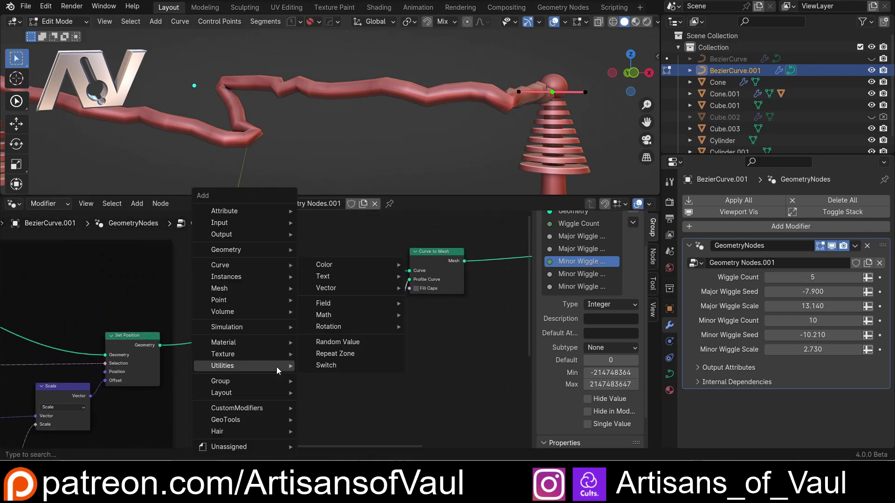
type("in")
left_click(309, 339)
left_click(198, 358)
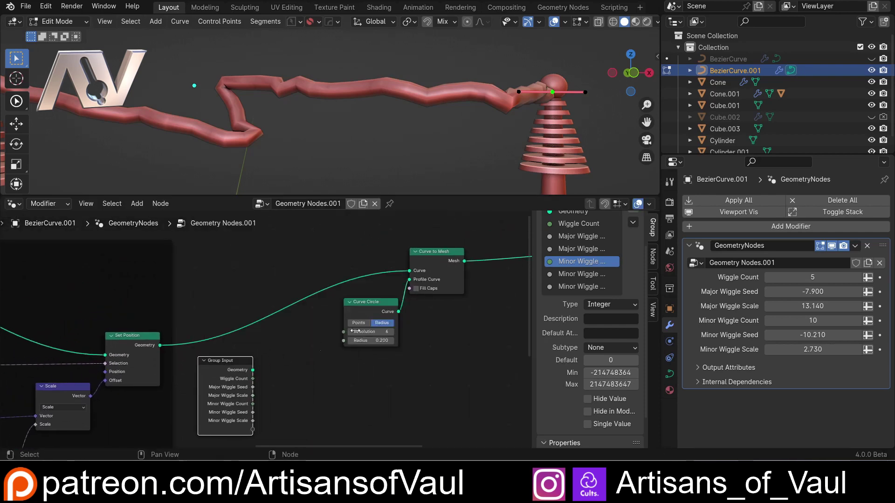
left_click_drag(343, 340, 297, 360)
left_click_drag(253, 414, 253, 413)
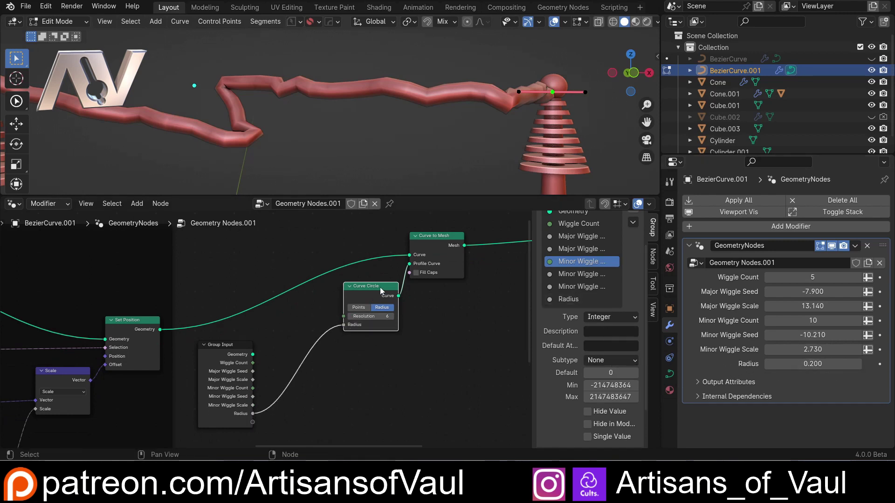
- Move the Curve to Mesh and Curve Circle nodes farther from the new Group Input and set the modifier's Radius to 0.1
scroll(416, 301, "down", 4)
middle_click_drag(421, 313, 382, 328)
left_click_drag(357, 280, 418, 271)
left_click(307, 315)
left_click_drag(307, 315, 354, 306)
mouse_move(809, 364)
left_mouse_down()
mouse_move(851, 364)
mouse_move(789, 364)
mouse_move(820, 364)
mouse_move(797, 364)
left_mouse_up()
- Insert a Math node set to Divide on the link between the Group Input's Radius and the Curve Circle's Radius
key("shift+a")
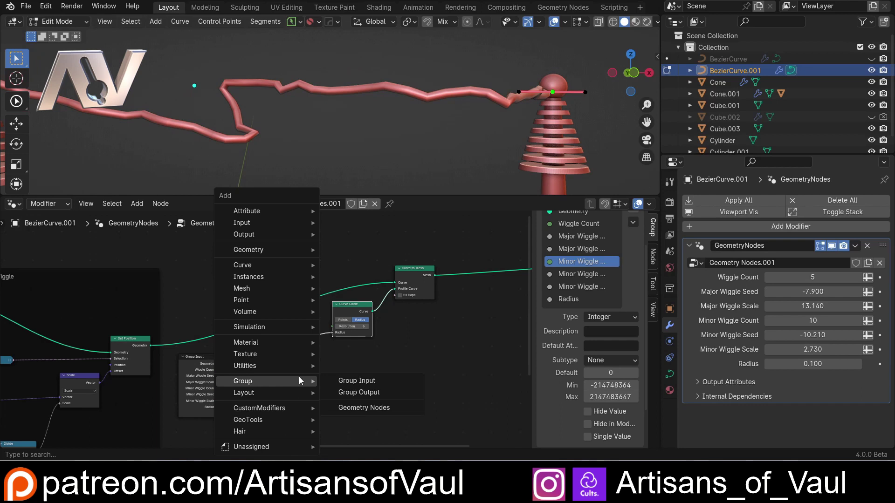
type("math")
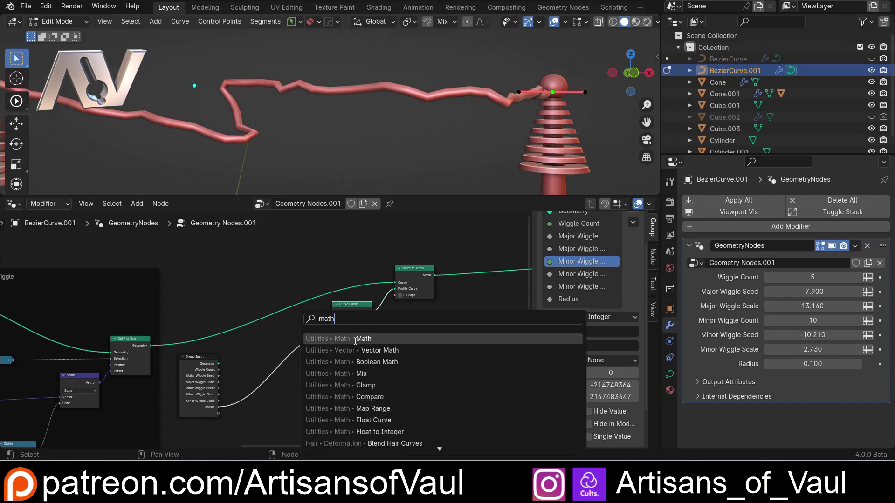
left_click(355, 339)
left_click(289, 370)
left_click(289, 374)
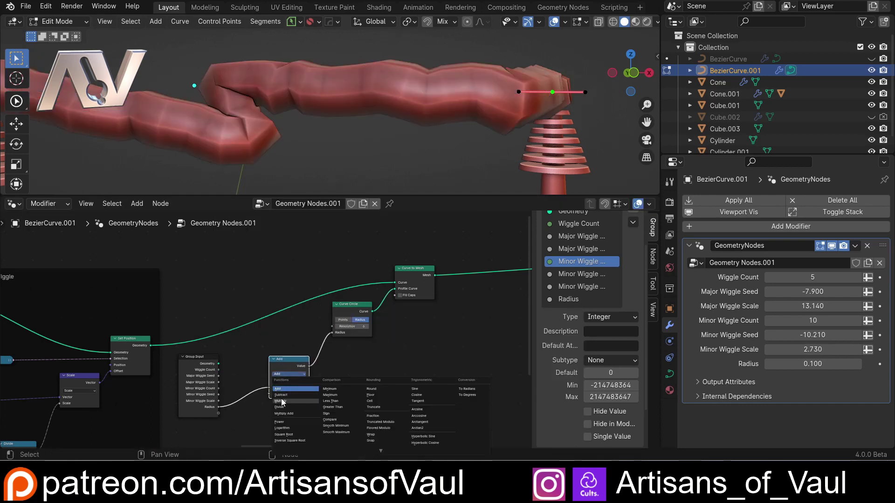
left_click(281, 408)
- Set the Divide node's second value to 10 and the modifier's Radius to 0.69
left_click(294, 395)
type("10")
key("Return")
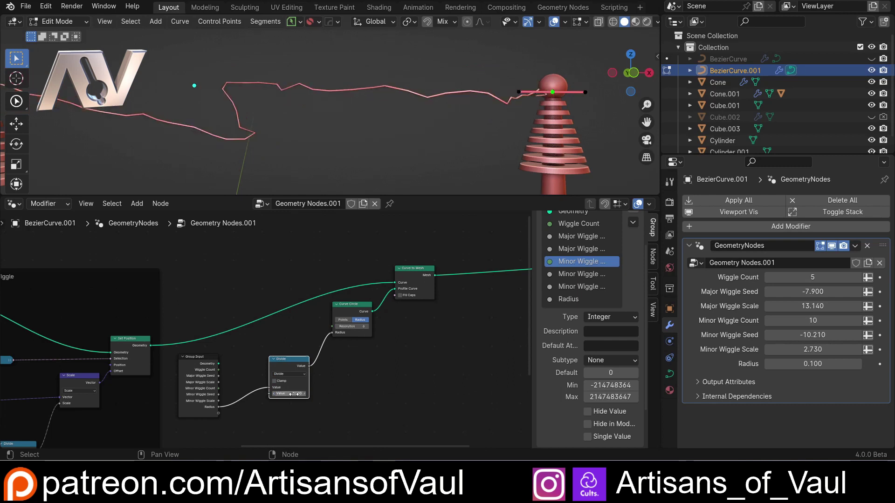
left_click_drag(802, 364, 824, 364)
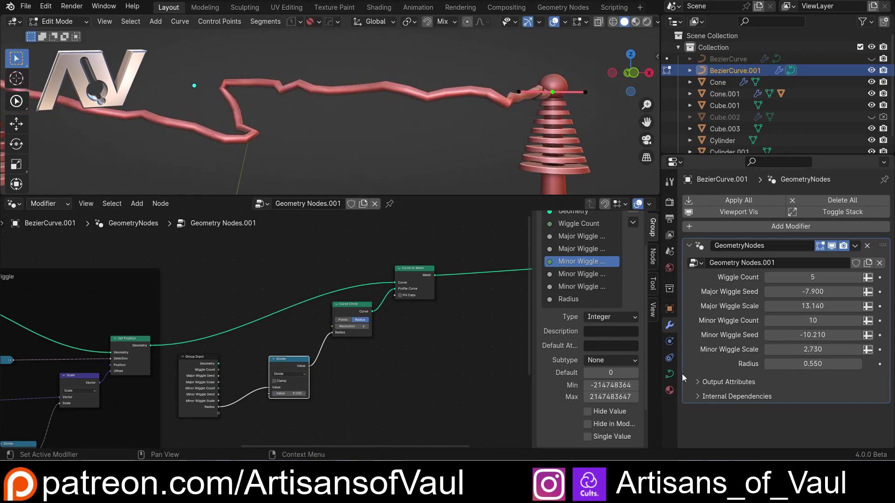
type("10")
key("Return")
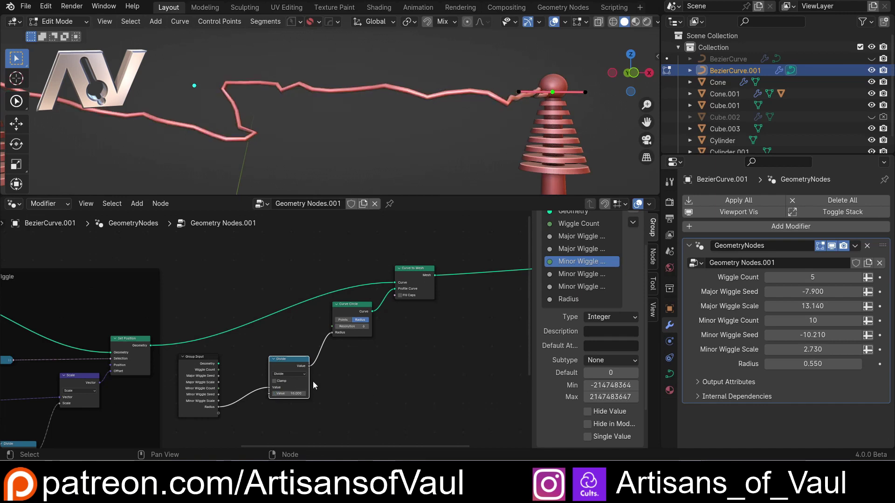
scroll(313, 385, "up", 2)
mouse_move(813, 364)
left_mouse_down()
mouse_move(831, 364)
mouse_move(814, 364)
left_mouse_up()
- Enable Fill Caps on the Curve to Mesh node
scroll(390, 342, "down", 2)
middle_click_drag(423, 307, 330, 315, "shift")
scroll(328, 309, "up", 3)
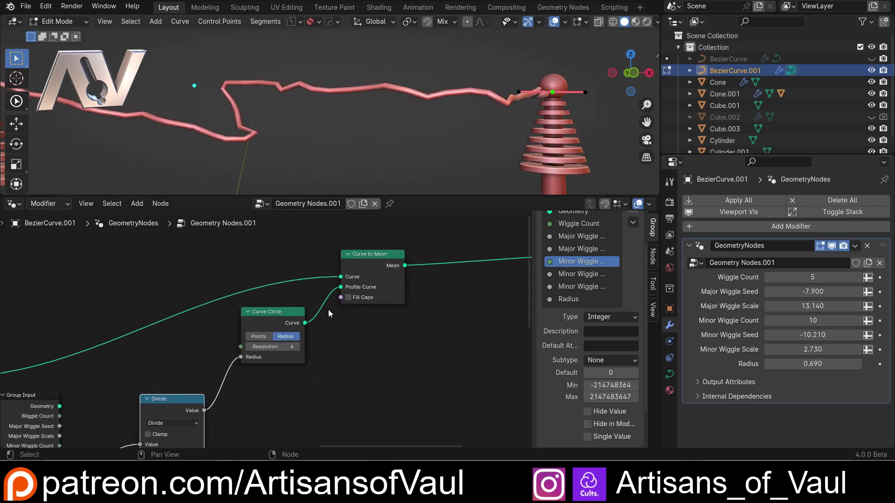
left_click(348, 296)
middle_click_drag(457, 332, 283, 352)
scroll(313, 320, "down", 3)
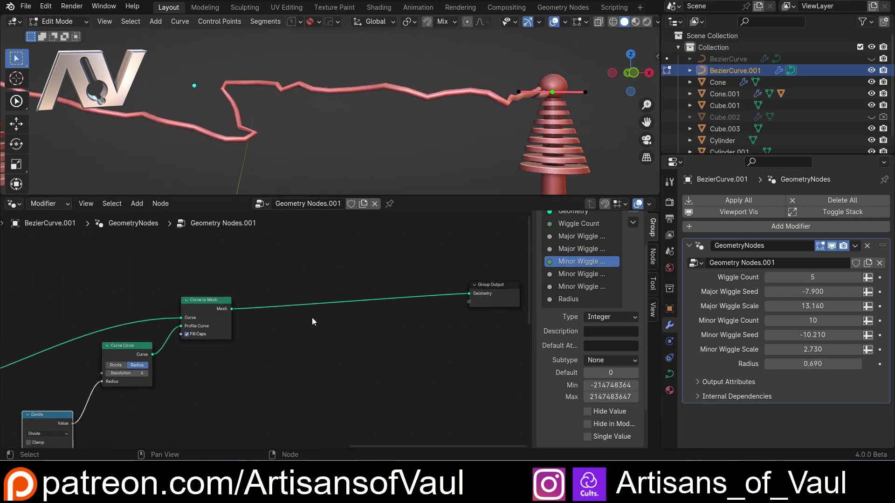
- Insert a Set Shade Smooth node on the link between Curve to Mesh and Group Output
scroll(331, 153, "up", 5)
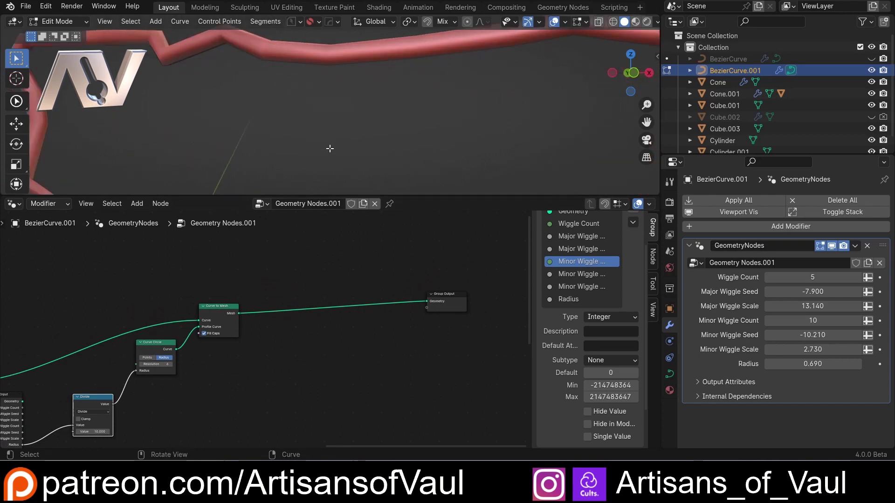
middle_click_drag(192, 122, 286, 146)
scroll(409, 303, "down", 3)
key("shift+a")
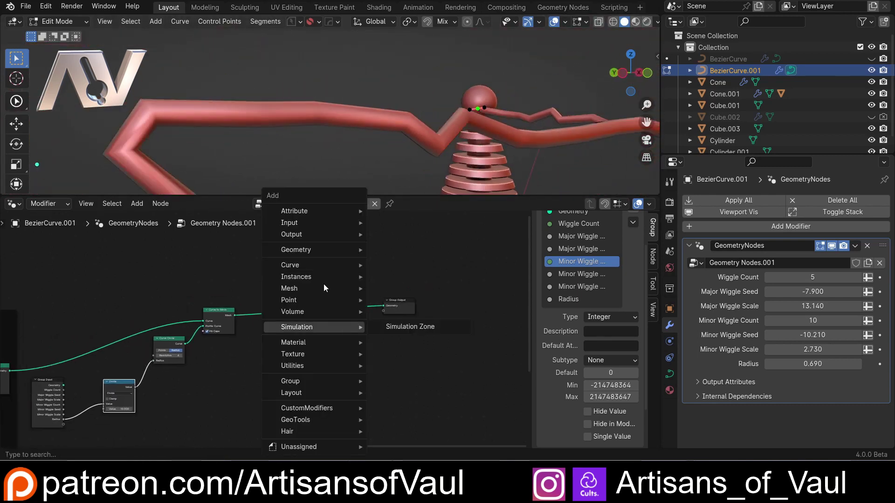
type("sha")
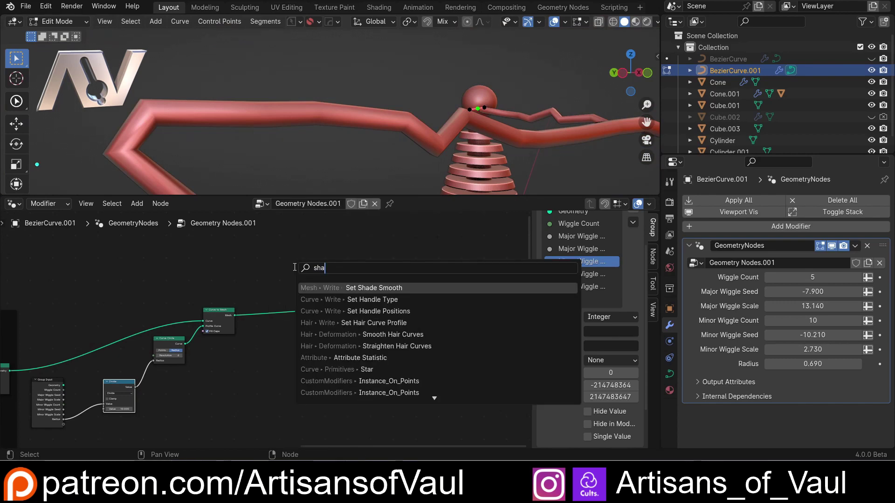
left_click(338, 288)
left_click(345, 322)
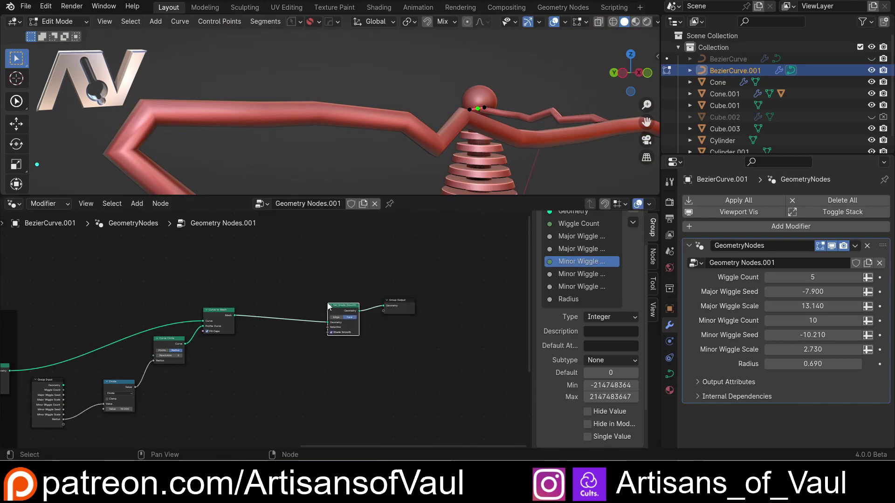
- Turn off Shade Smooth on the Set Shade Smooth node
scroll(382, 358, "up", 3)
middle_click_drag(458, 351, 317, 361)
scroll(262, 334, "up", 5)
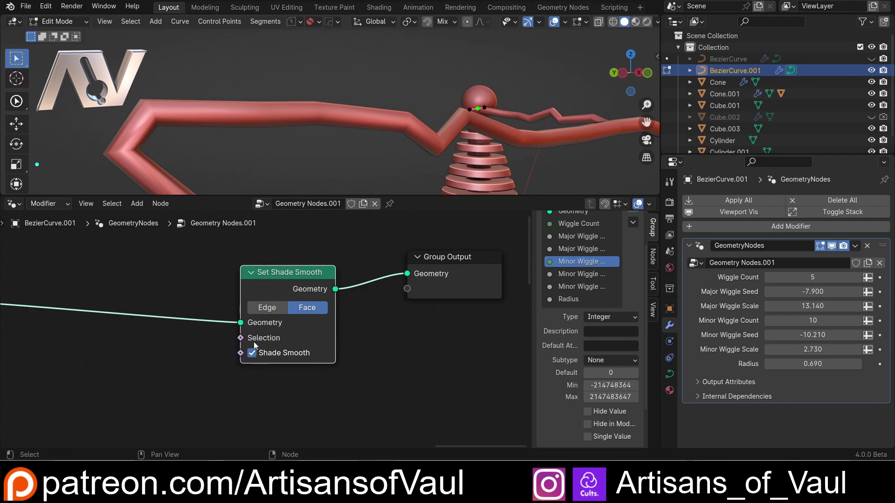
left_click(252, 354)
middle_click_drag(312, 146, 288, 150)
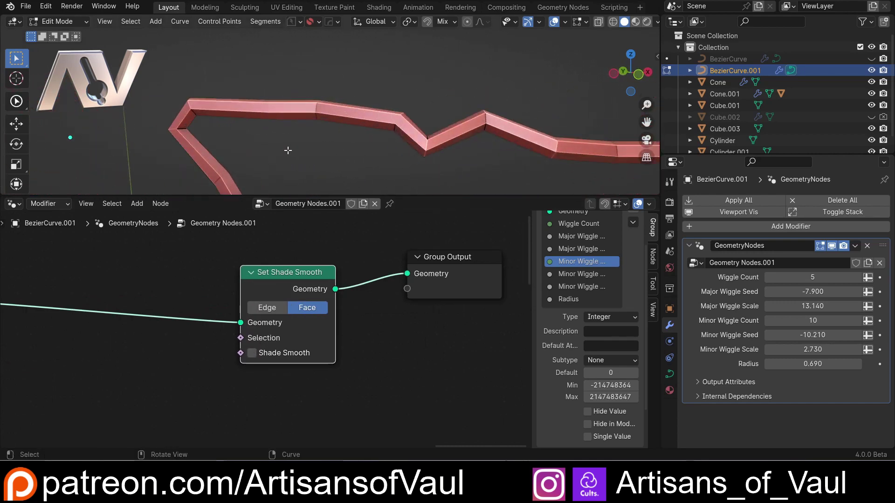
- Connect the Curve Circle's Resolution to the Group Input's empty socket and set the modifier's Resolution to 14
scroll(290, 314, "down", 2)
middle_click_drag(108, 343, 400, 268)
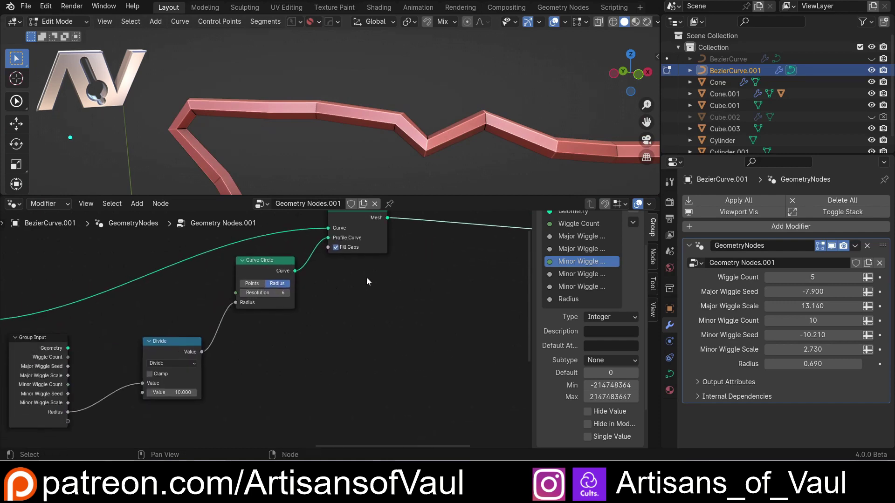
scroll(233, 311, "down", 1)
middle_click_drag(233, 311, 323, 304)
left_click_drag(270, 328, 275, 348)
left_click_drag(315, 292, 172, 402)
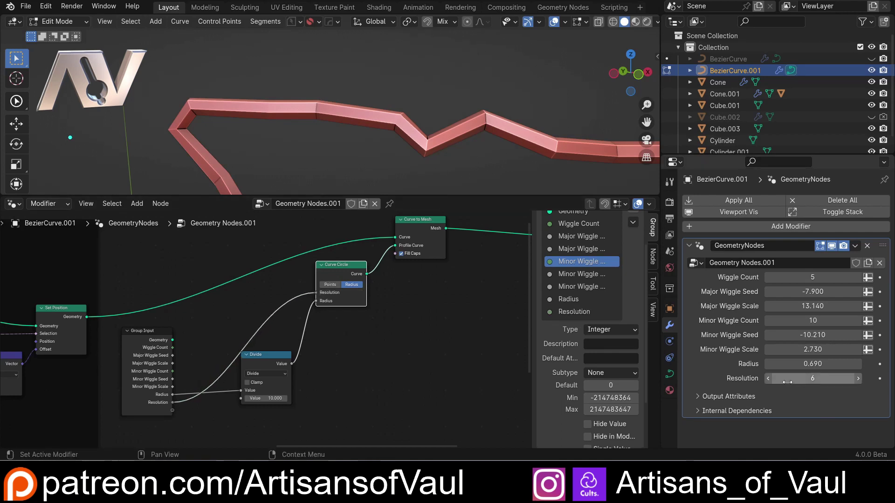
left_click_drag(812, 379, 865, 379)
- Enlarge the 3D viewport, select all the curve's control points and delete their vertices
scroll(461, 250, "down", 5)
middle_click_drag(484, 255, 291, 310)
left_click_drag(401, 193, 401, 434)
scroll(331, 304, "down", 5)
middle_click_drag(331, 304, 348, 299, "shift")
middle_click_drag(410, 305, 374, 248)
scroll(389, 302, "up", 1)
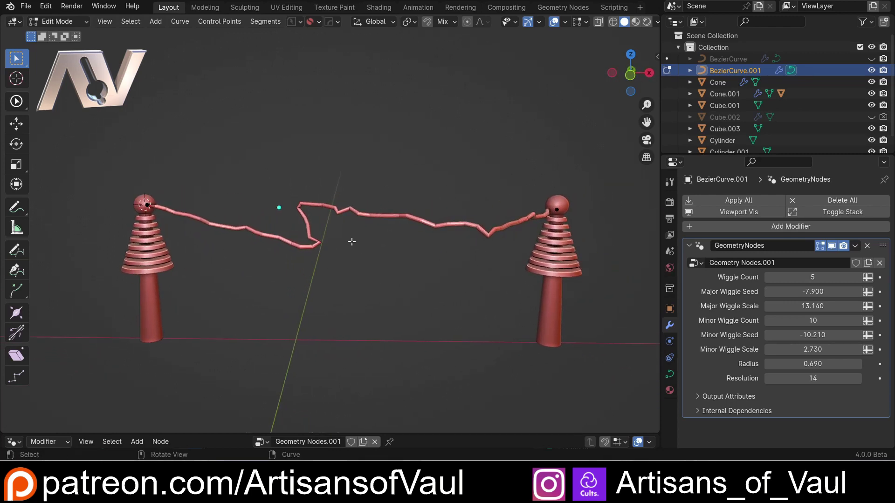
key("x")
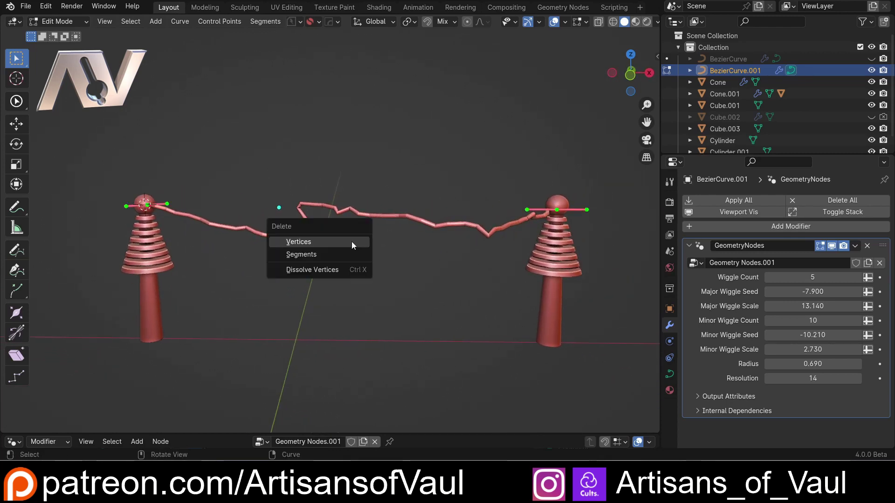
left_click(351, 241)
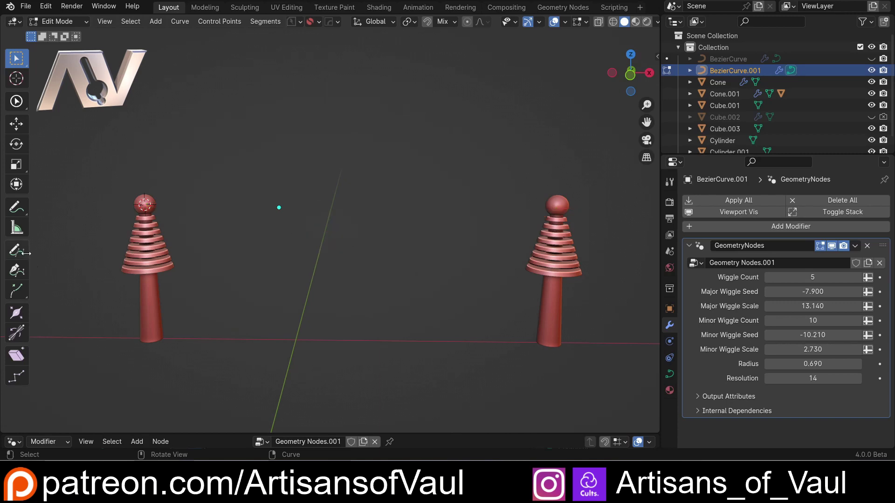
- Draw a new arched Bezier curve between the two tower spheres and set the Major Wiggle Seed to -8.6
left_click(23, 252)
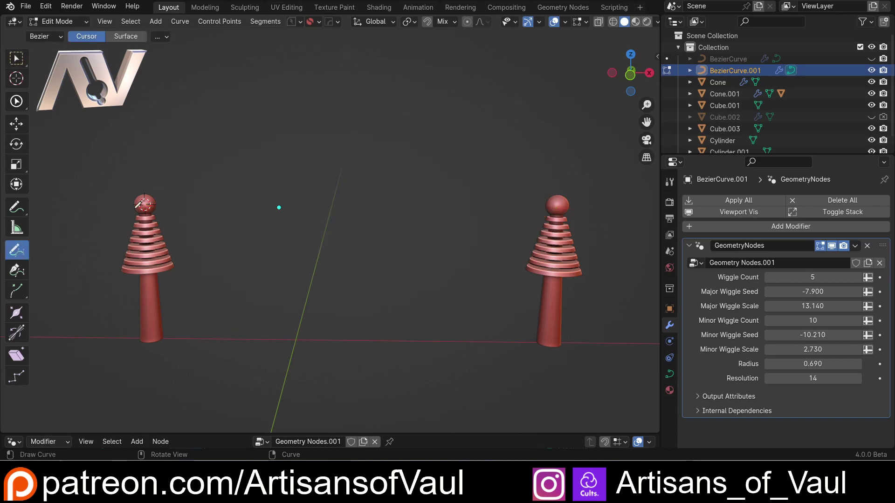
left_click_drag(564, 205, 565, 204)
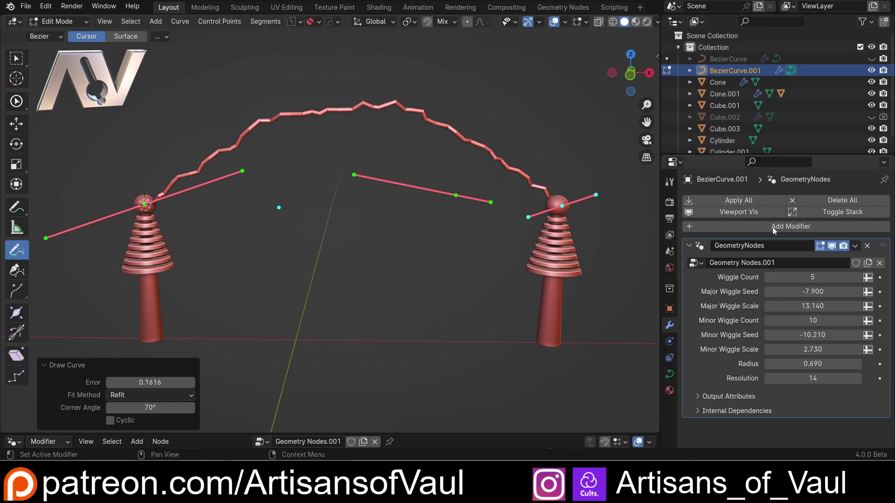
left_click_drag(813, 291, 795, 292)
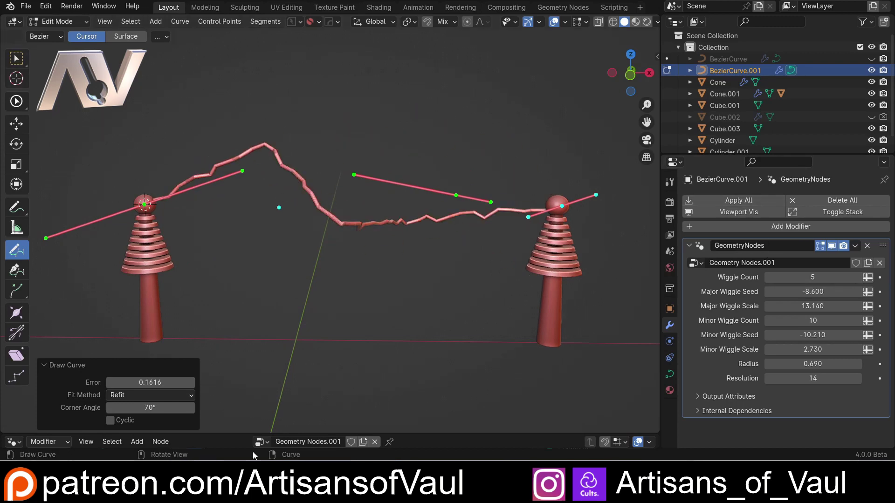
left_click(15, 64)
- Examine the lightning mesh up close at its sharp bends from several angles
left_click_drag(251, 433, 256, 191)
scroll(363, 159, "up", 3)
left_click_drag(323, 190, 309, 309)
scroll(233, 219, "down", 2)
middle_click_drag(227, 202, 369, 215, "shift")
scroll(321, 185, "up", 2)
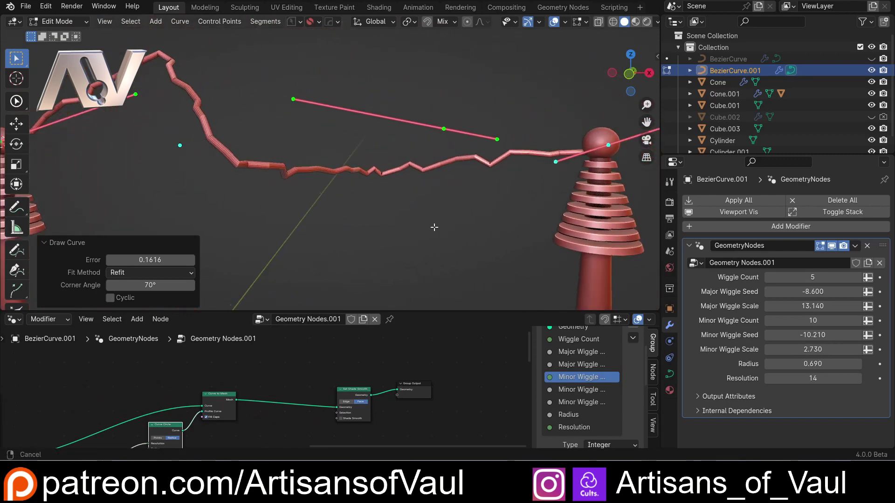
middle_click_drag(448, 227, 358, 220, "shift")
middle_click_drag(228, 208, 277, 143, "shift")
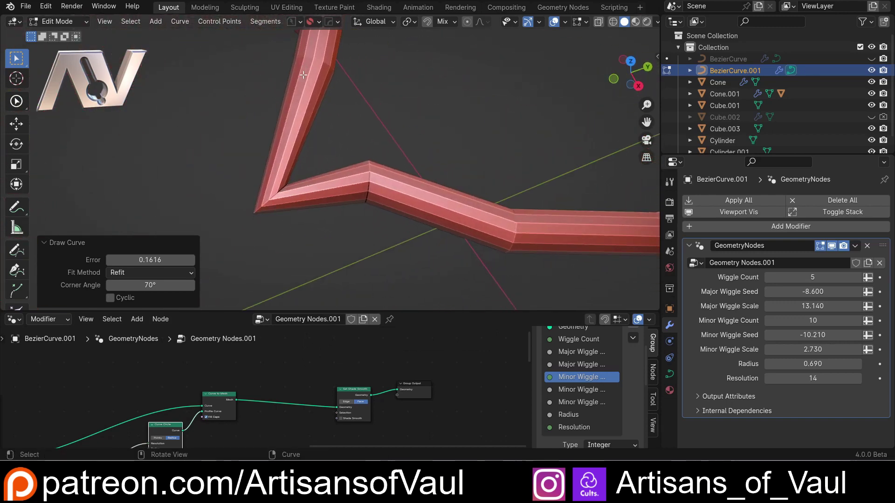
scroll(269, 201, "down", 7)
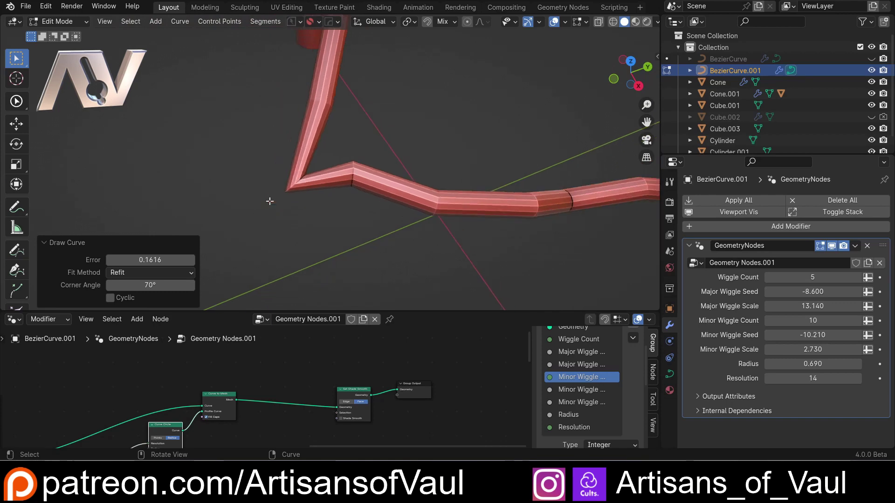
scroll(299, 180, "up", 4)
scroll(304, 175, "down", 4)
middle_click_drag(306, 174, 312, 199)
scroll(332, 203, "down", 2)
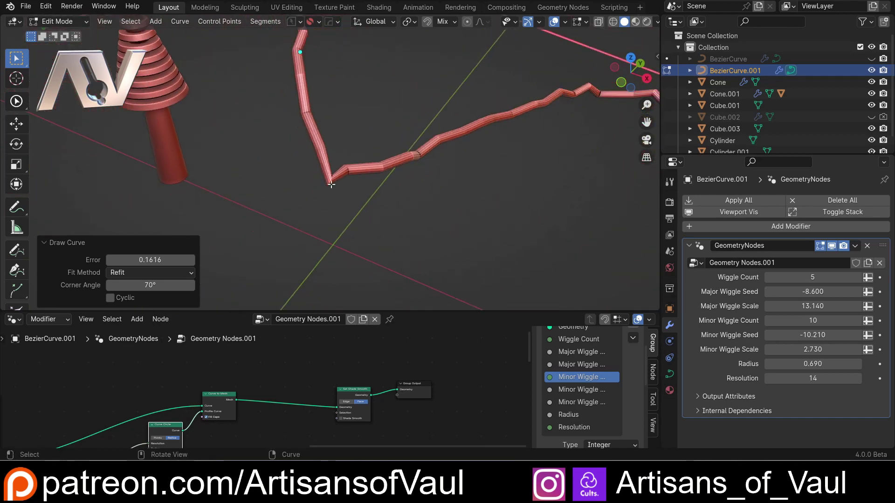
key("KP_1")
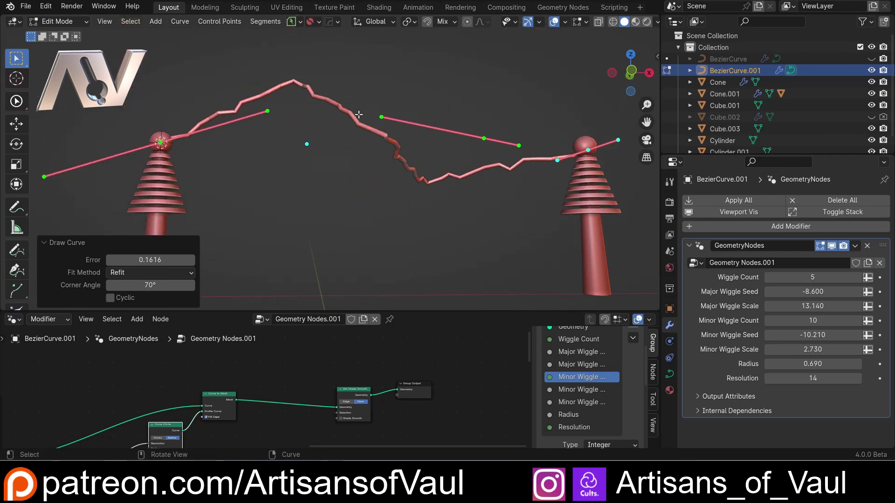
middle_click_drag(358, 114, 365, 149)
scroll(365, 149, "up", 4)
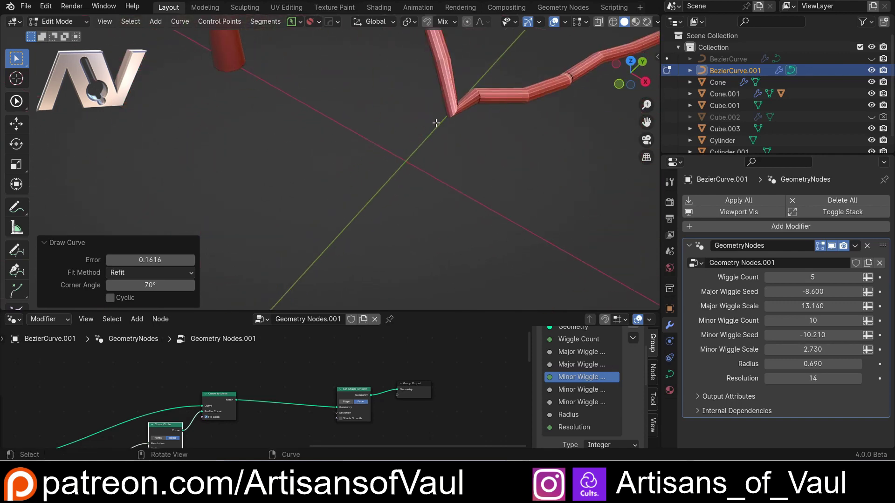
scroll(374, 173, "up", 2)
scroll(362, 228, "down", 4)
middle_click_drag(362, 228, 426, 151)
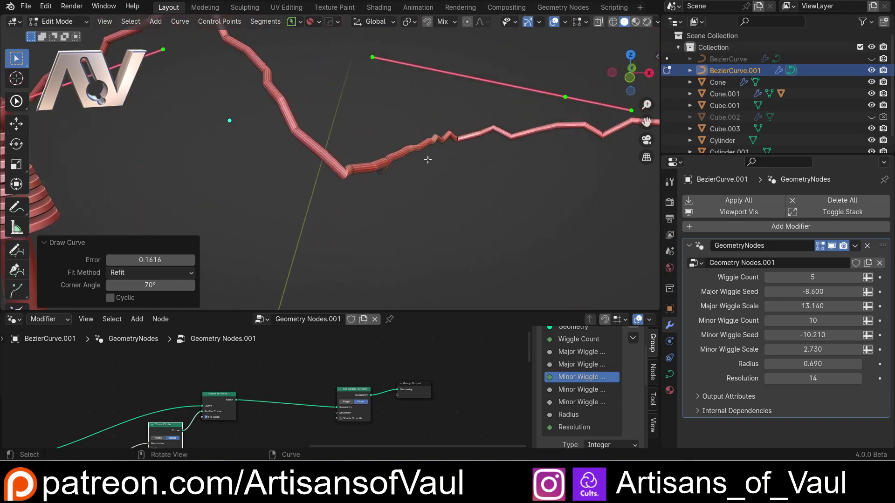
- Enlarge the node editor, lower the Curve Circle node and move Curve to Mesh closer to Set Shade Smooth
scroll(371, 241, "down", 3)
left_click_drag(335, 309, 334, 219)
scroll(300, 341, "up", 2)
middle_click_drag(300, 341, 319, 266)
scroll(315, 280, "up", 1)
scroll(314, 280, "down", 2)
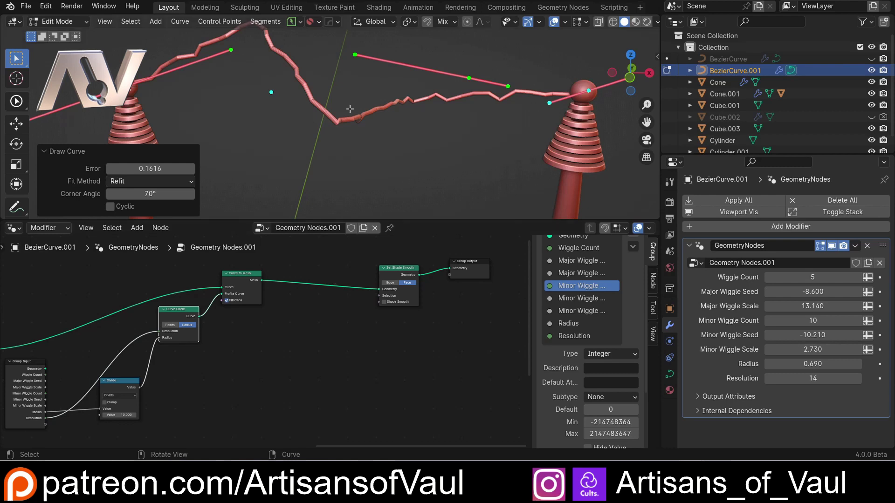
scroll(343, 117, "up", 3)
mouse_move(375, 111)
middle_mouse_down()
mouse_move(363, 130)
mouse_move(341, 131)
mouse_move(389, 114)
middle_mouse_up()
scroll(265, 315, "down", 2)
scroll(388, 116, "down", 3)
scroll(295, 309, "up", 2)
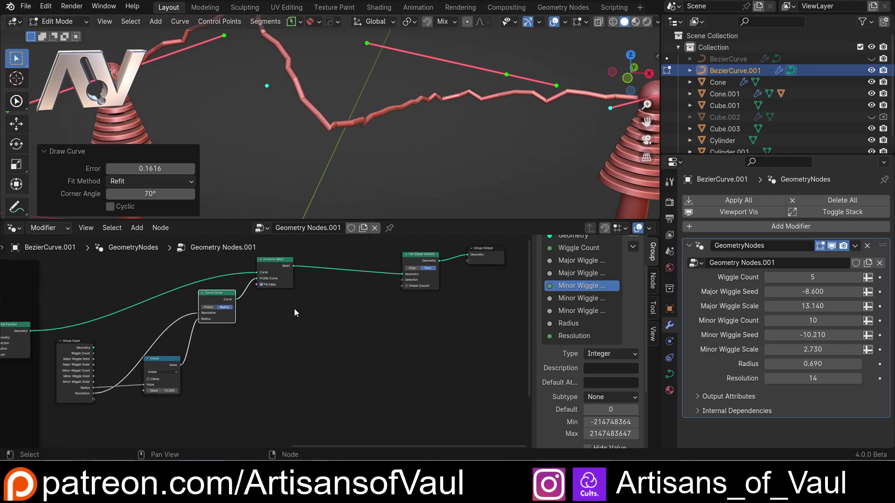
left_click_drag(203, 323, 220, 367)
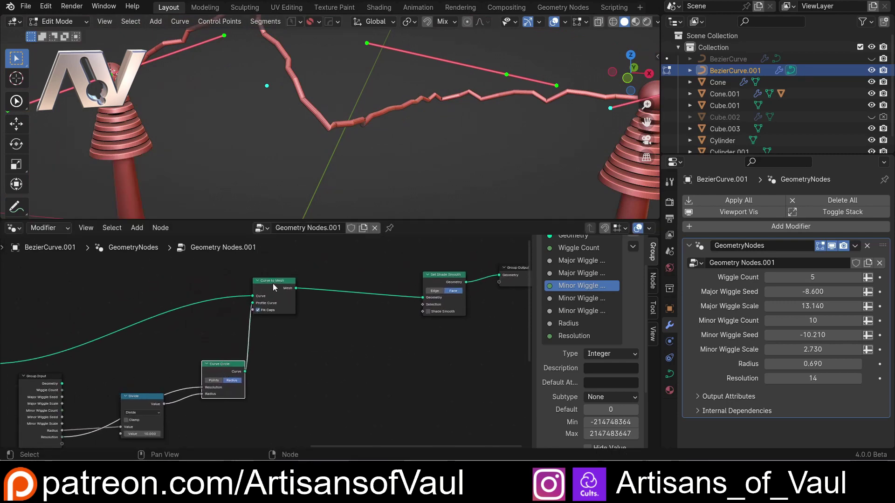
left_click_drag(273, 283, 371, 280)
left_click_drag(219, 362, 259, 365)
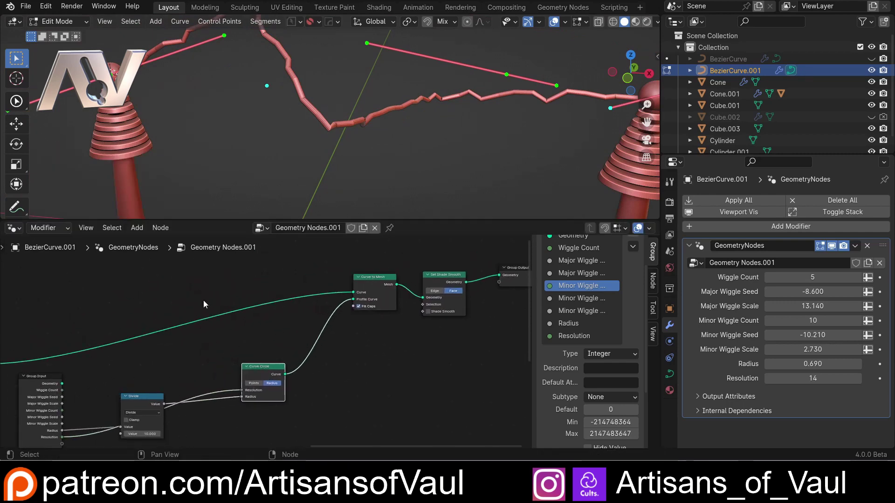
- Insert a Fillet Curve node on the link between the Minor Wiggle Set Position node and Curve to Mesh
middle_click_drag(204, 300, 292, 310)
key("shift+a")
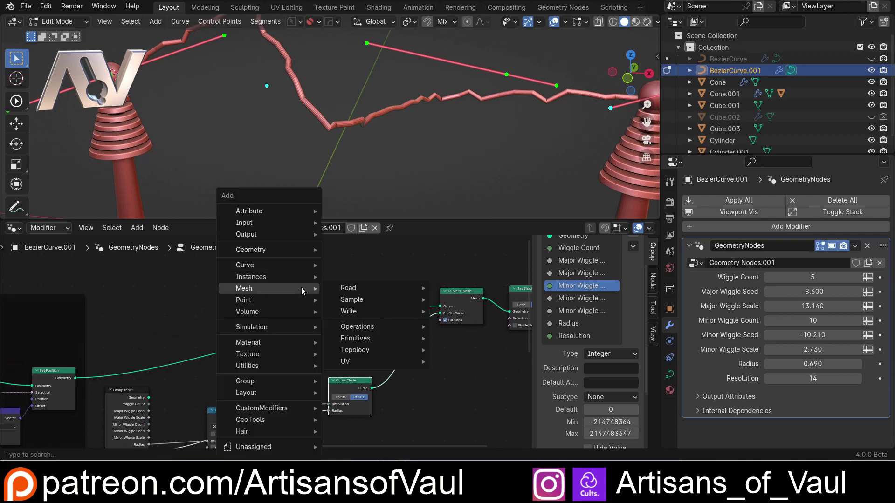
type("fi")
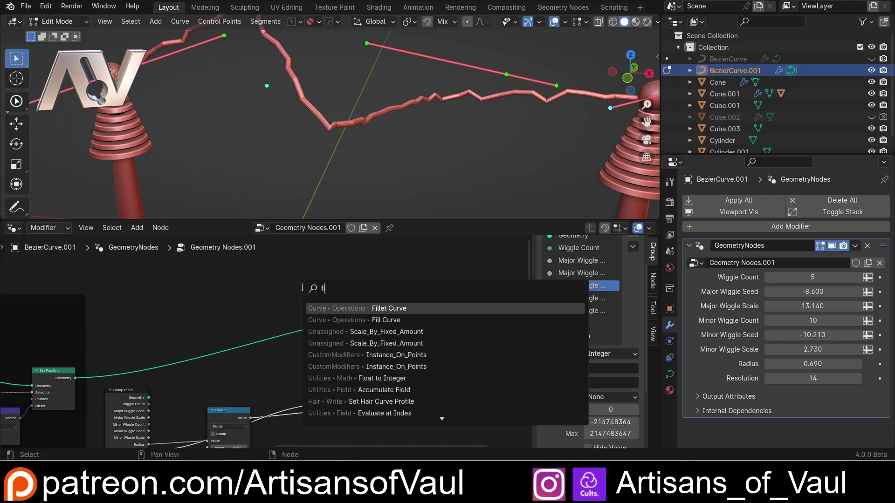
left_click(355, 306)
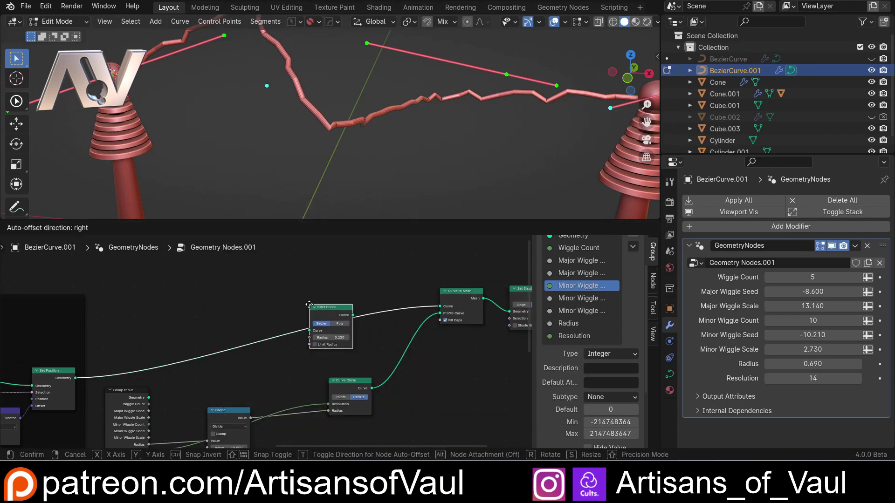
left_click(332, 324)
- Enable Limit Radius on the Fillet Curve node, comparing the sharp bend with the option off and on
scroll(321, 173, "up", 3)
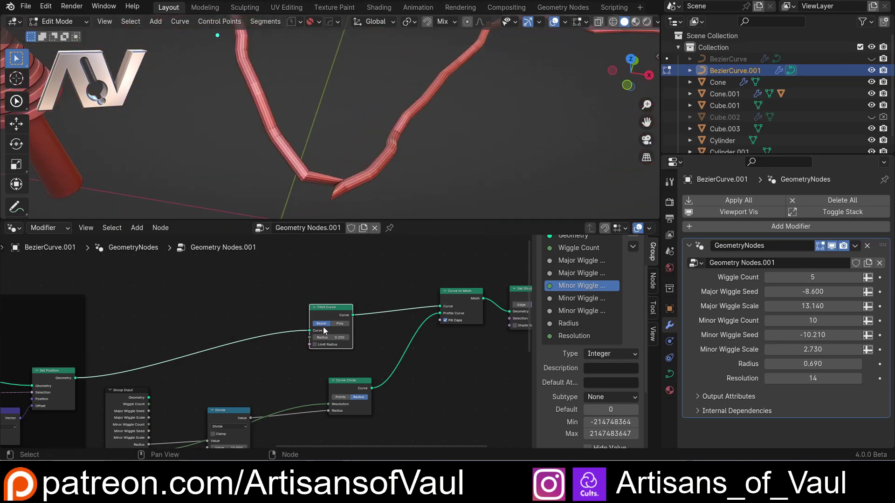
scroll(330, 359, "up", 2)
left_click(332, 345)
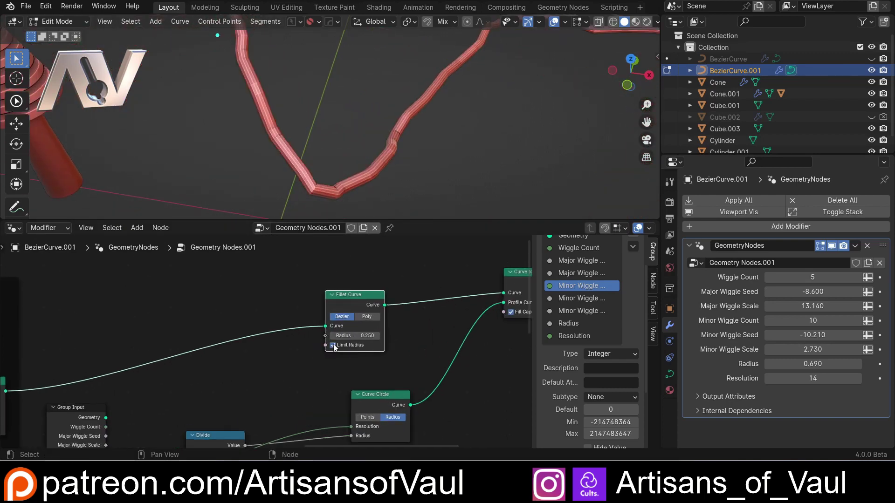
left_click(332, 345)
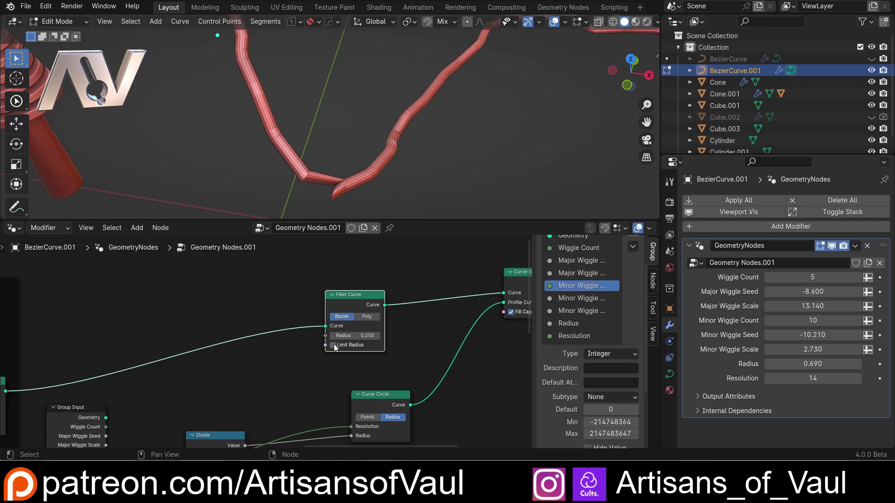
left_click(333, 345)
mouse_move(347, 196)
middle_mouse_down()
mouse_move(365, 164)
mouse_move(380, 182)
mouse_move(353, 194)
mouse_move(304, 188)
mouse_move(318, 168)
mouse_move(342, 176)
mouse_move(345, 191)
middle_mouse_up()
- Adjust the Fillet Curve radius while checking the lightning's bends, and settle on 5.450
left_click_drag(361, 336, 344, 228)
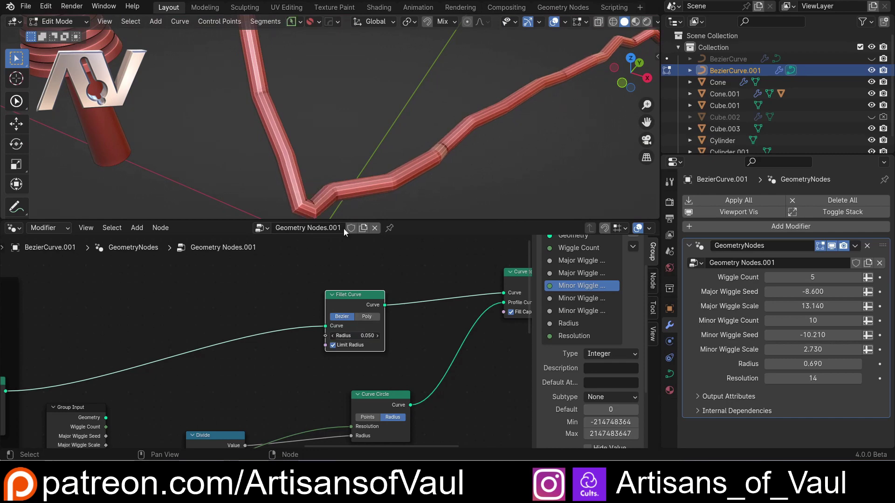
middle_click_drag(279, 179, 385, 121)
middle_click_drag(295, 133, 433, 135, "shift")
mouse_move(365, 336)
left_mouse_down()
mouse_move(345, 335)
mouse_move(373, 335)
left_mouse_up()
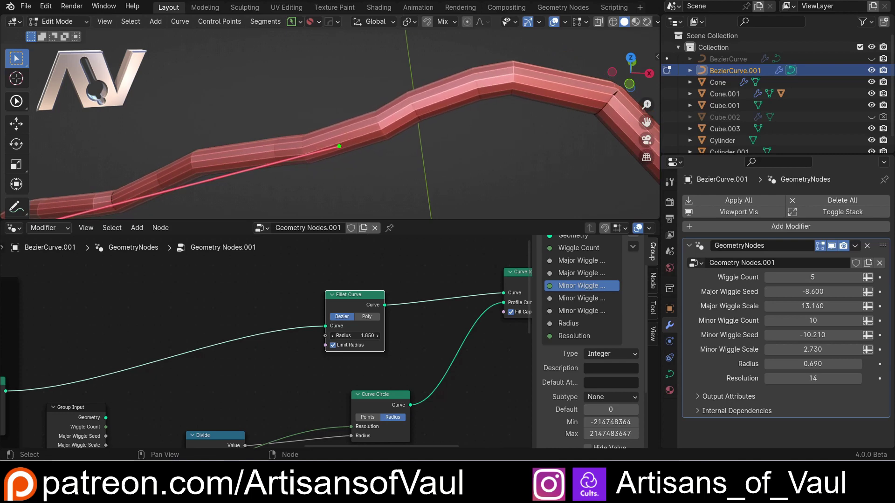
scroll(507, 101, "up", 10)
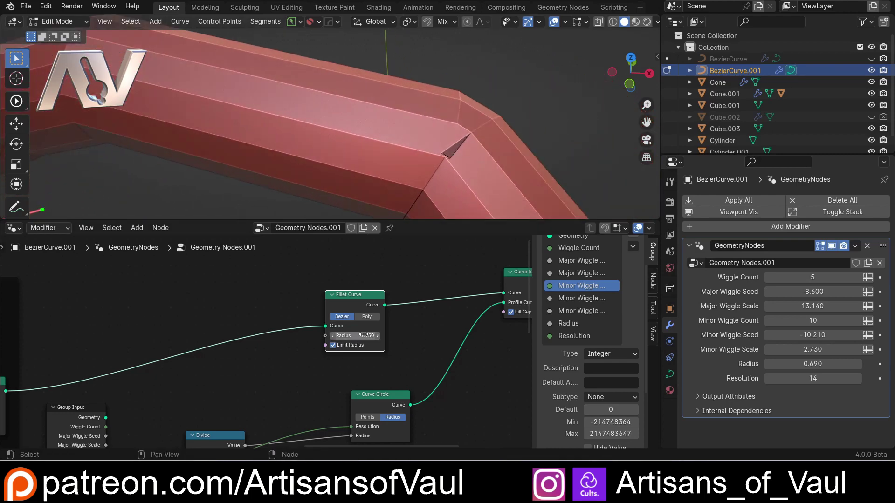
left_click_drag(359, 335, 387, 336)
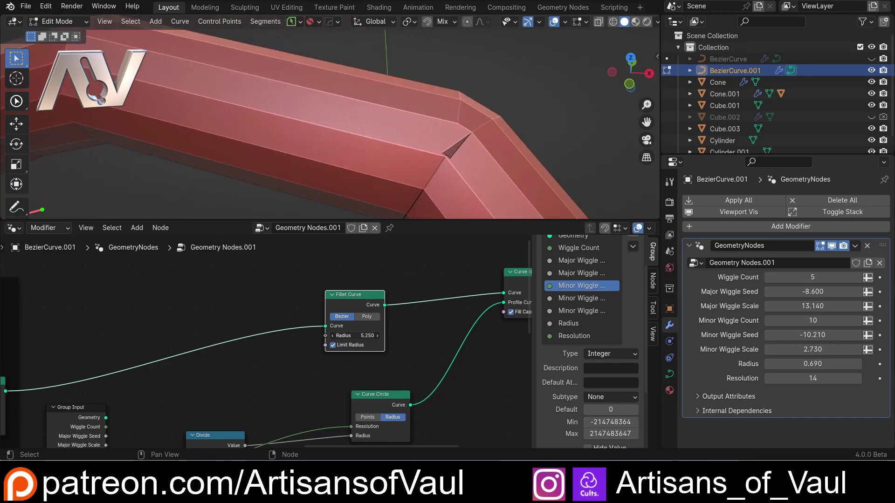
scroll(423, 138, "down", 10)
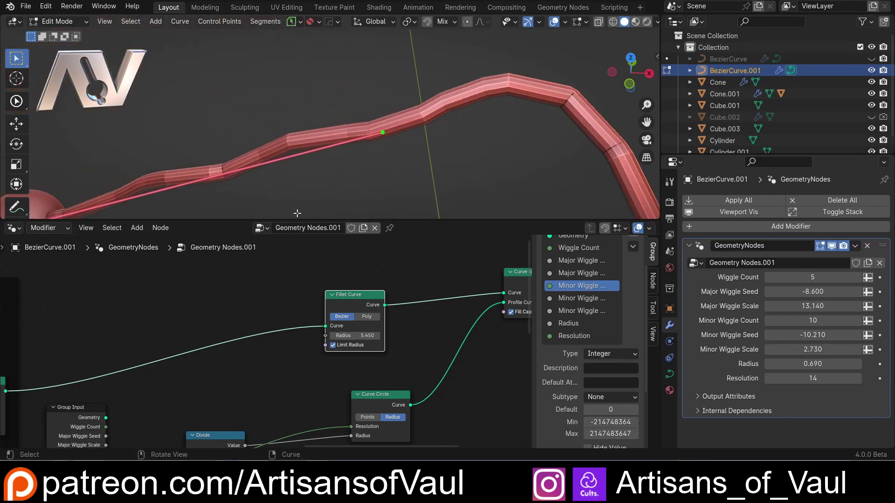
- Enlarge the 3D viewport and examine the filleted bends along the lightning mesh
left_click_drag(305, 230, 304, 337)
scroll(254, 280, "down", 3)
middle_click_drag(243, 209, 250, 179)
middle_click_drag(497, 195, 423, 216, "shift")
scroll(426, 198, "up", 4)
middle_click_drag(429, 151, 399, 178, "shift")
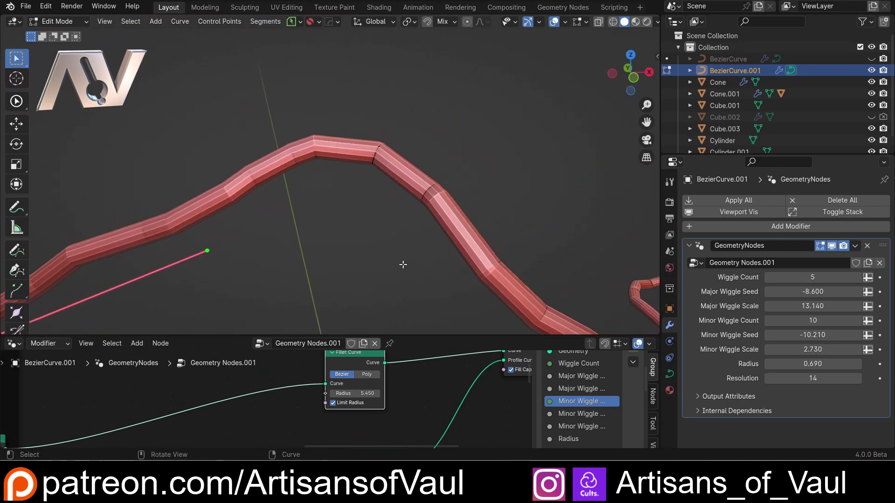
- Enlarge the node editor and move Curve to Mesh and Set Shade Smooth apart to make room between them
middle_click_drag(407, 394, 194, 357)
scroll(313, 396, "down", 4)
left_click_drag(317, 335, 329, 214)
scroll(302, 358, "up", 6)
middle_click_drag(319, 312, 257, 399)
scroll(321, 344, "up", 4)
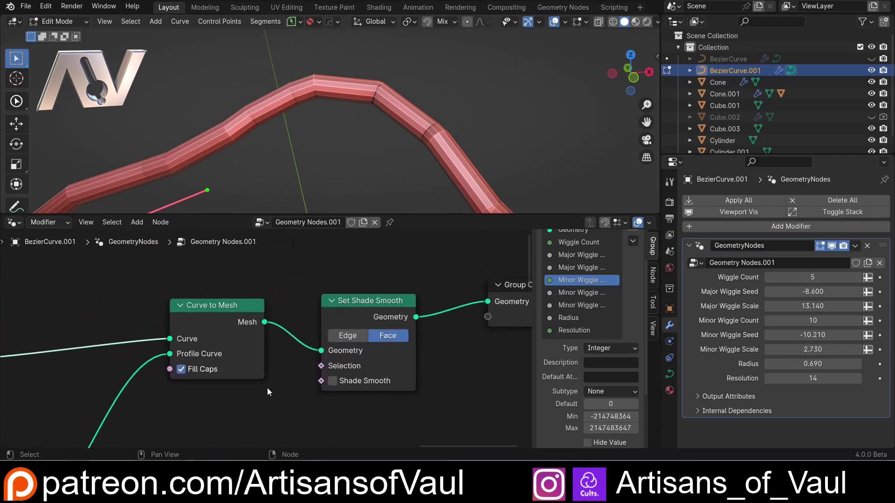
left_click_drag(376, 303, 411, 296)
left_click_drag(150, 319, 106, 322)
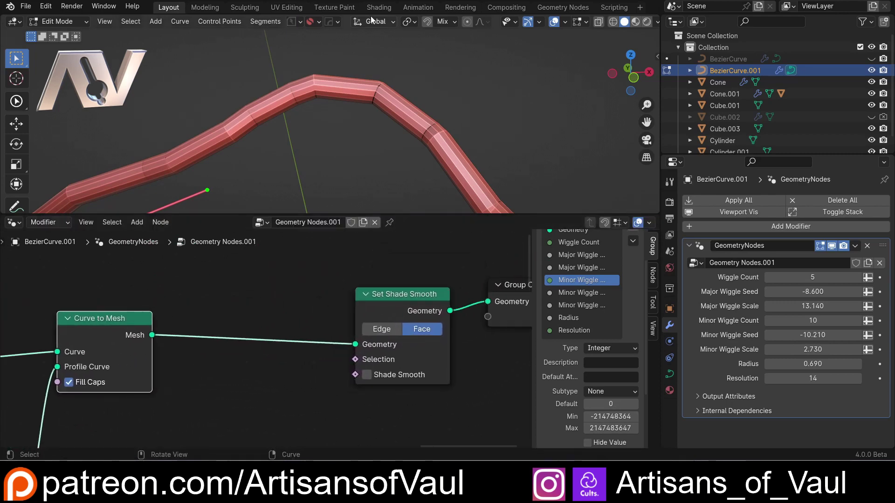
- Insert a Merge by Distance node between Curve to Mesh and Set Shade Smooth, and check its effect on the sharp bend
key("shift+a")
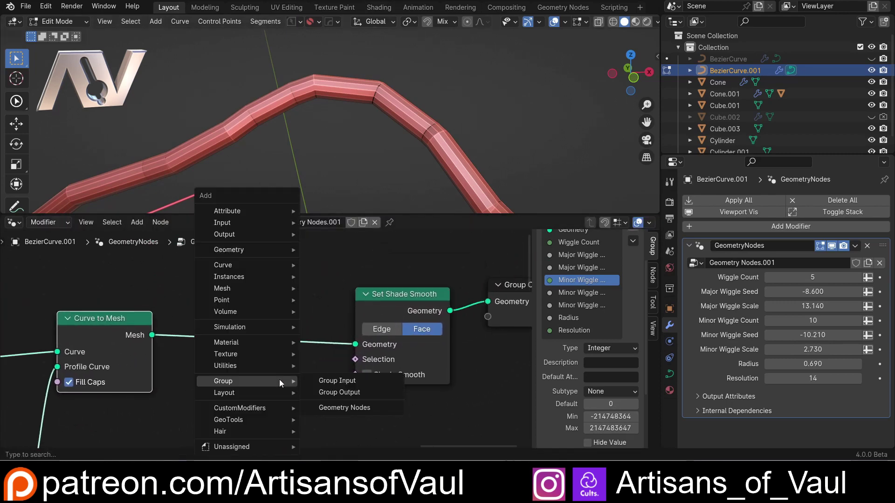
type("merg")
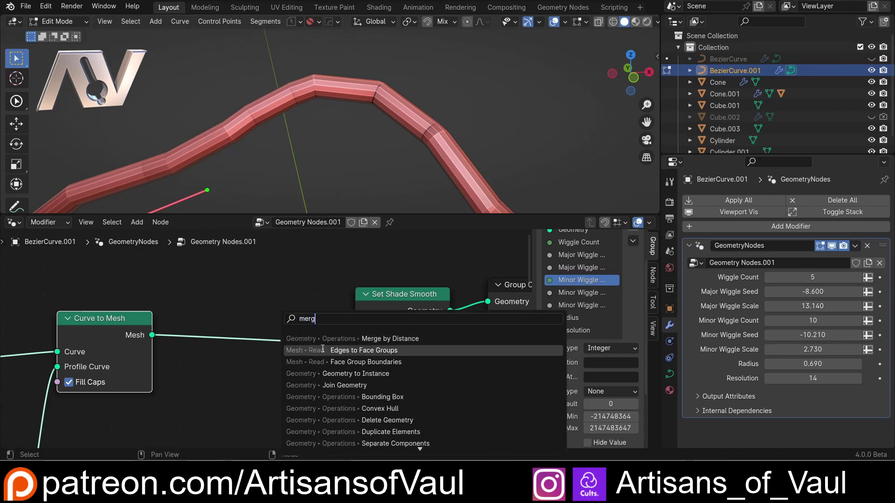
left_click(303, 339)
left_click(234, 329)
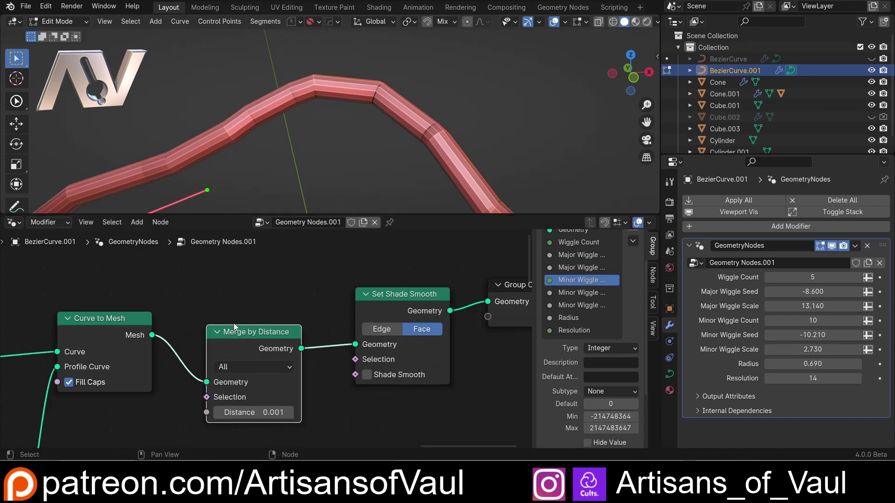
middle_click_drag(374, 158, 322, 155, "shift")
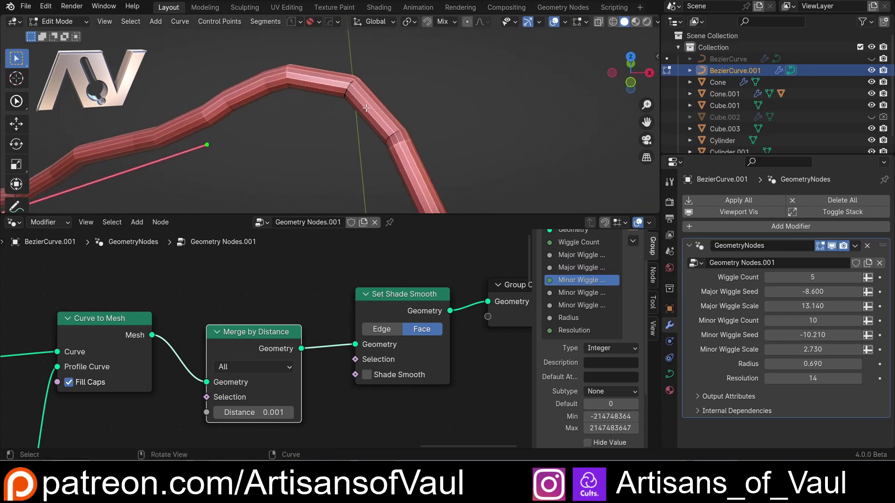
middle_click_drag(347, 122, 329, 148, "shift")
scroll(329, 148, "up", 4)
scroll(329, 148, "up", 4)
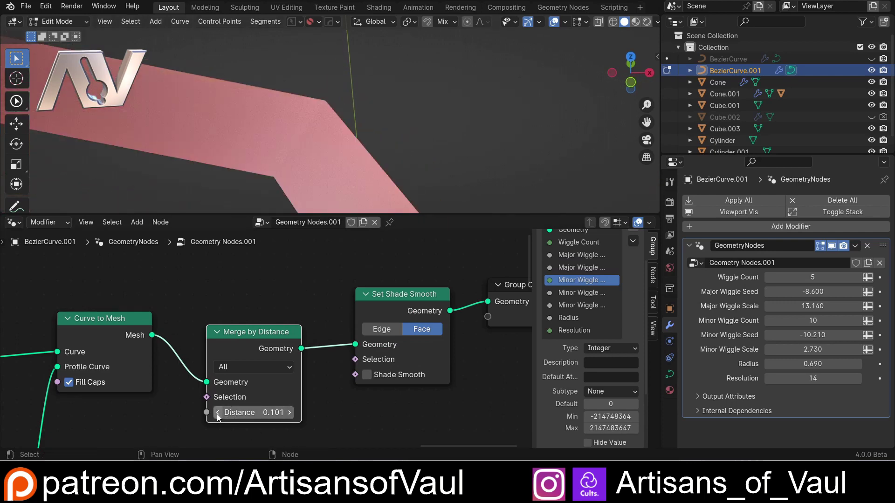
- Tidy the end of the node tree, moving Merge by Distance and bringing Group Input, Divide and Curve Circle closer together
left_click_drag(265, 327, 293, 314)
scroll(261, 373, "down", 4)
middle_click_drag(249, 393, 324, 329)
left_click_drag(340, 261, 343, 286)
scroll(303, 315, "down", 5)
middle_click_drag(283, 330, 369, 254)
scroll(109, 311, "up", 2)
middle_click_drag(109, 311, 195, 340)
left_click_drag(67, 334, 124, 334)
left_click_drag(193, 360, 280, 323)
left_click_drag(123, 337, 211, 319)
middle_click_drag(340, 320, 303, 353)
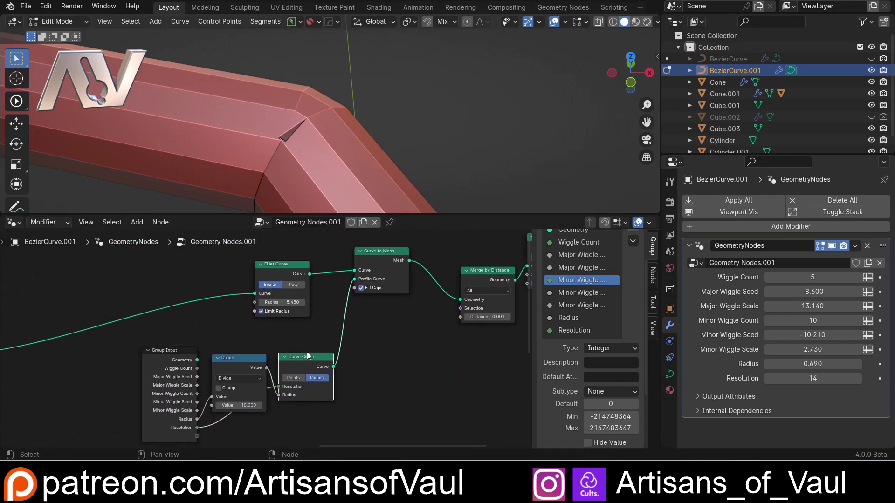
- Expose the Fillet Curve radius as a new group input named Bevel Radius
left_click_drag(255, 302, 199, 433)
middle_click_drag(199, 433, 199, 385)
double_click(567, 342)
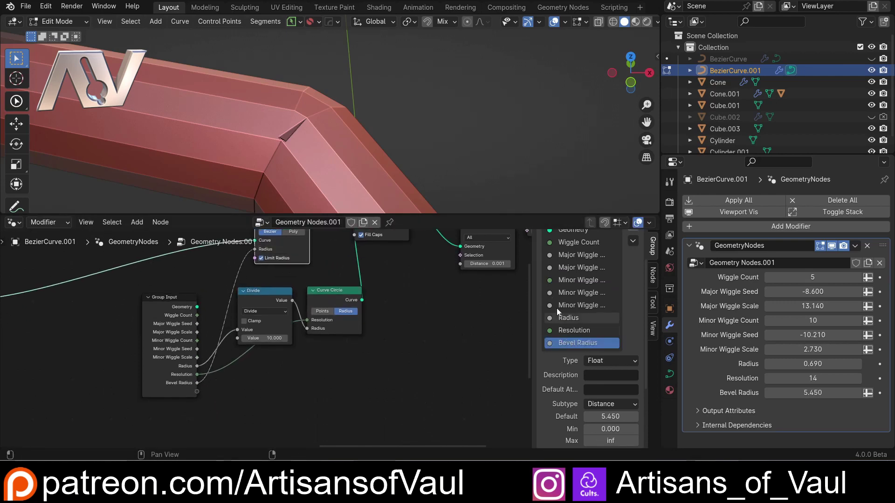
- Expose the Merge by Distance node's distance as a new group input named Merge Distance
left_click_drag(202, 388, 198, 391)
double_click(563, 356)
type("Merge Distance")
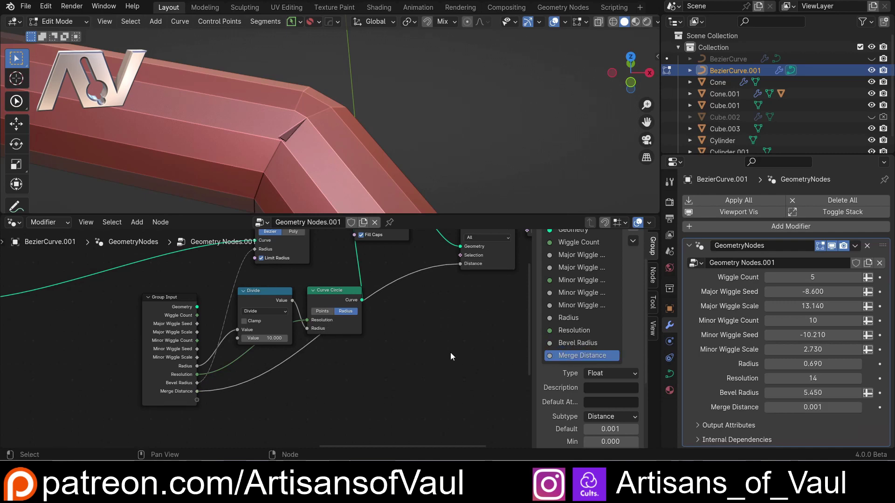
- Insert a Math node set to Divide by 10 between Merge Distance and Merge by Distance, and set Merge Distance to 0.131
middle_click_drag(367, 307, 318, 349)
left_click_drag(293, 334, 288, 307)
key("shift+a")
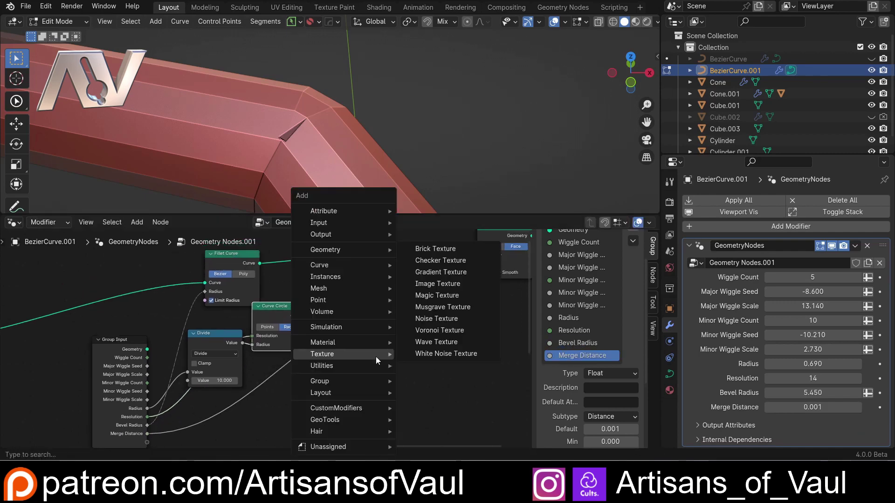
type("math")
key("Return")
left_click(375, 361)
left_click(374, 379)
left_click(385, 310)
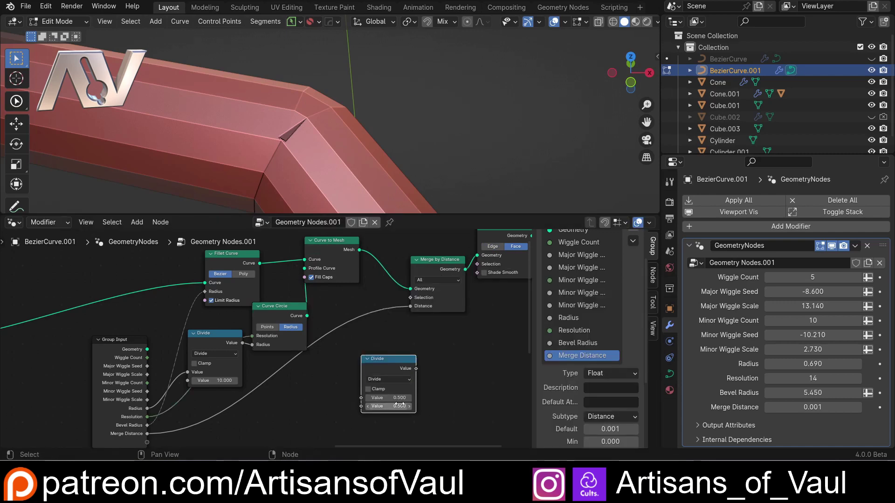
left_click_drag(395, 387, 358, 346)
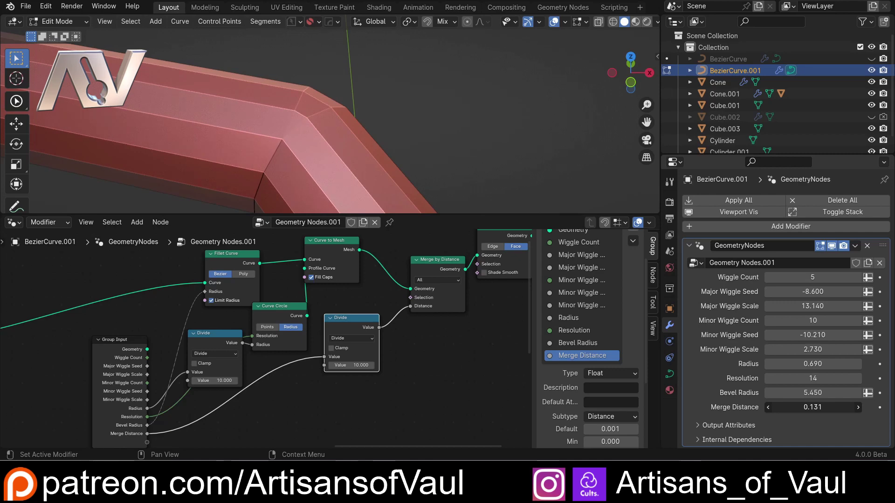
- Enlarge the 3D viewport to show both towers and set the Minor Wiggle Scale to 6.840
scroll(363, 199, "down", 10)
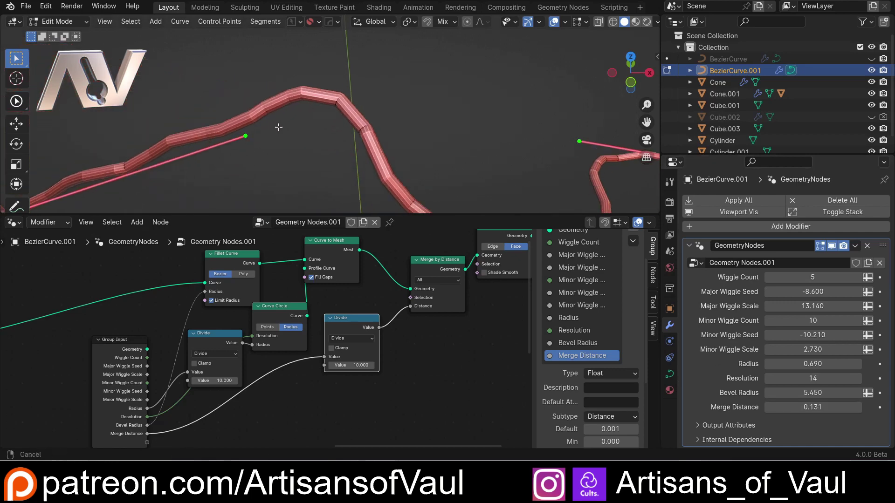
middle_click_drag(466, 191, 386, 178)
left_click_drag(361, 214, 336, 410)
mouse_move(351, 260)
middle_mouse_down()
mouse_move(356, 230)
mouse_move(358, 269)
middle_mouse_up()
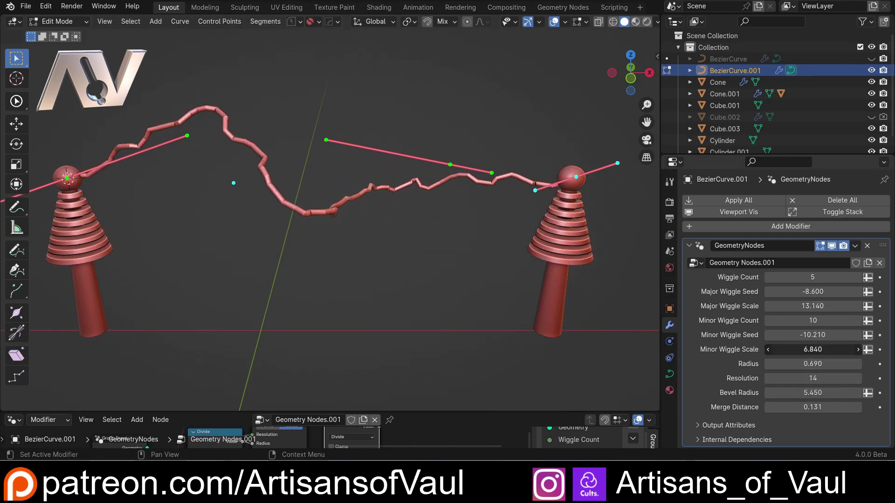
- Examine the lightning bolt's bends up close and its overall shape between the towers
scroll(346, 205, "up", 6)
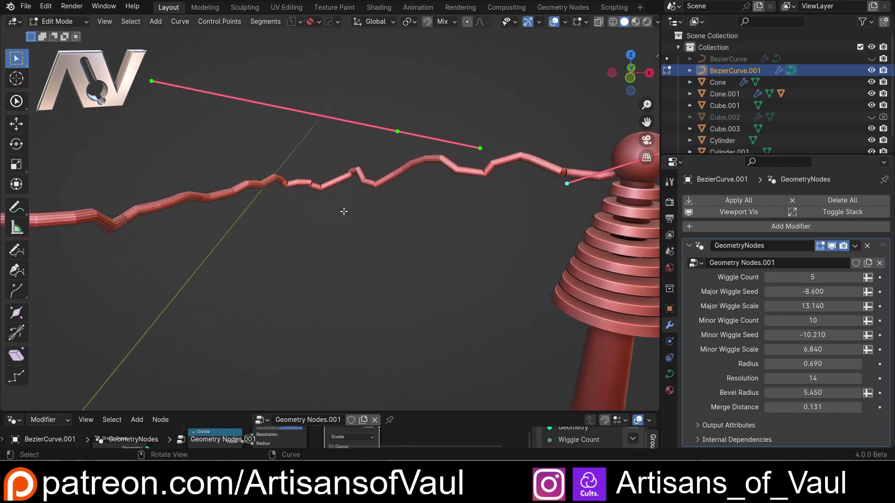
scroll(323, 176, "up", 3)
middle_click_drag(299, 169, 290, 221)
scroll(290, 222, "down", 7)
middle_click_drag(277, 312, 346, 221, "shift")
scroll(347, 221, "down", 3)
middle_click_drag(346, 252, 331, 235)
scroll(313, 227, "up", 3)
scroll(333, 245, "down", 5)
scroll(341, 230, "up", 1)
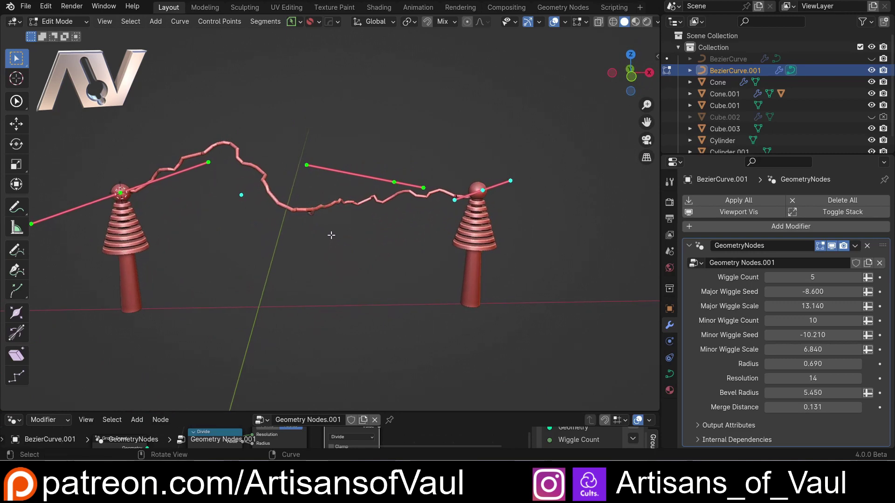
- Set Major Wiggle Seed to -9.450 and Scale to 8.800, Minor Wiggle Count to 12, Seed to -9.060 and Scale to 4.890, Radius to 0.720, Resolution to 25
left_click_drag(812, 291, 787, 291)
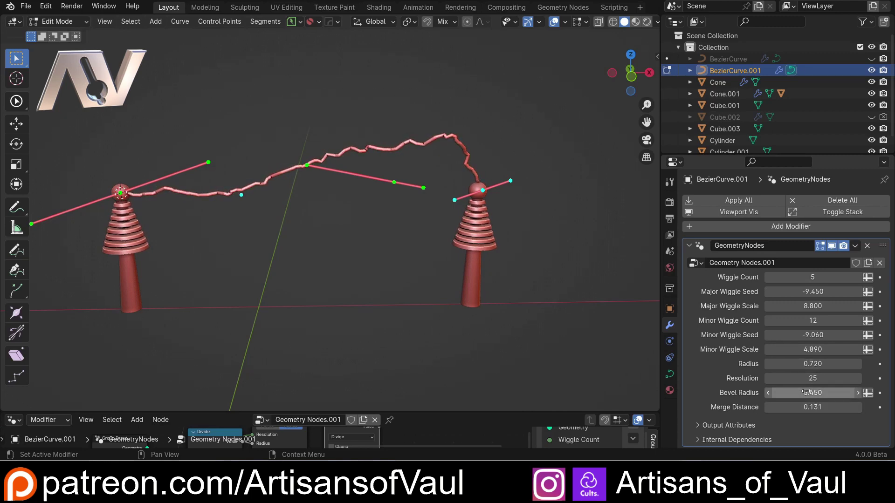
scroll(358, 192, "up", 4)
middle_click_drag(314, 166, 356, 206, "shift")
scroll(358, 196, "down", 5)
- Enlarge the node editor and review the whole node tree from the Major Wiggle frame to the Group Output
scroll(361, 188, "up", 2)
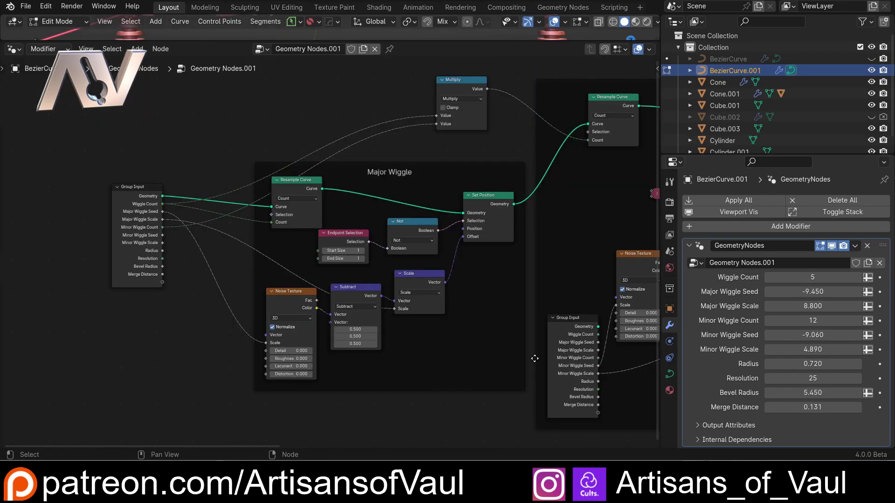
middle_click_drag(531, 358, 178, 351)
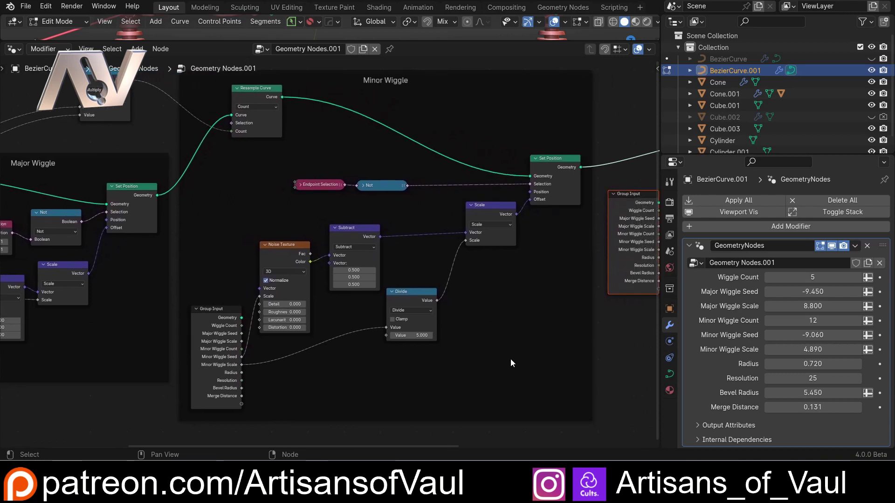
middle_click_drag(622, 361, 168, 367)
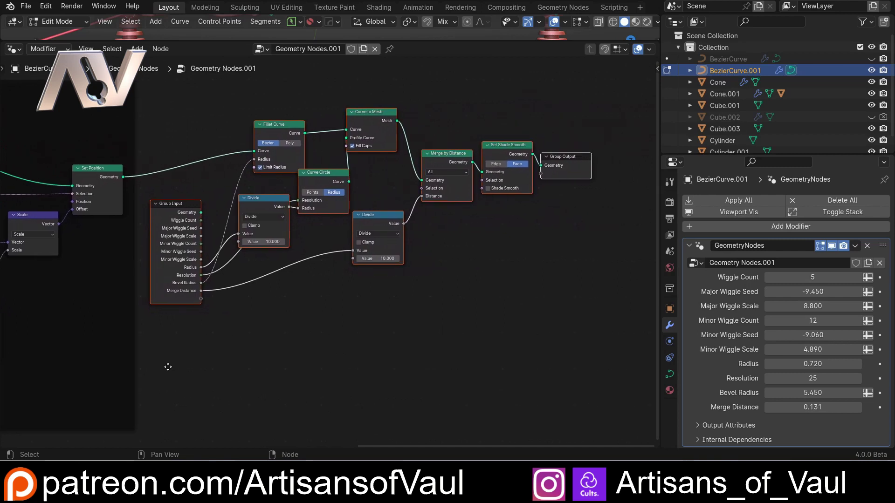